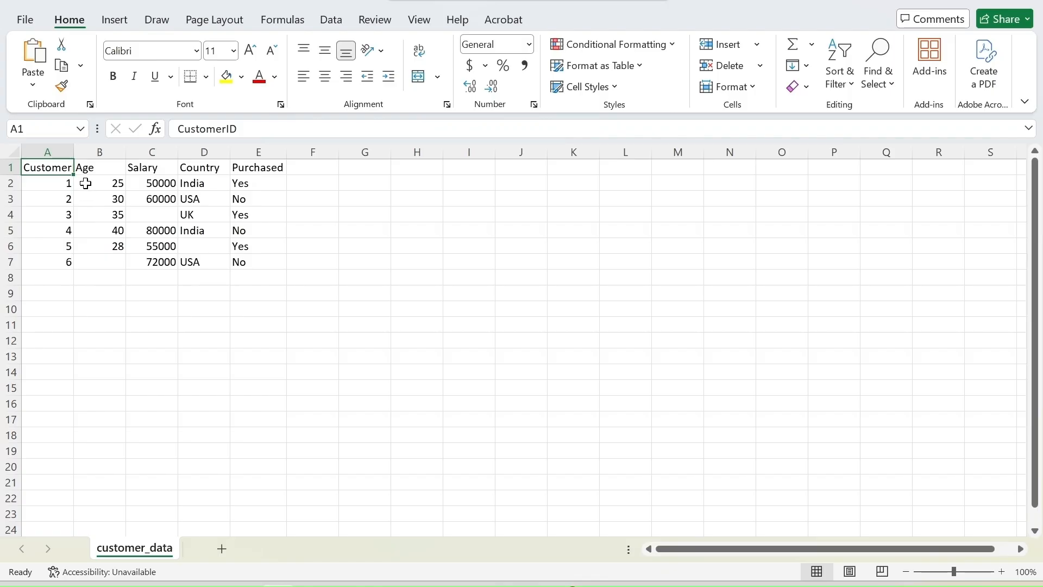
Step: Examine the Age, Salary, Country and Purchased columns of the customer_data sheet, including the blank cells in Age, Salary and Country
{"action": "left_click", "coordinate": [101, 152]}
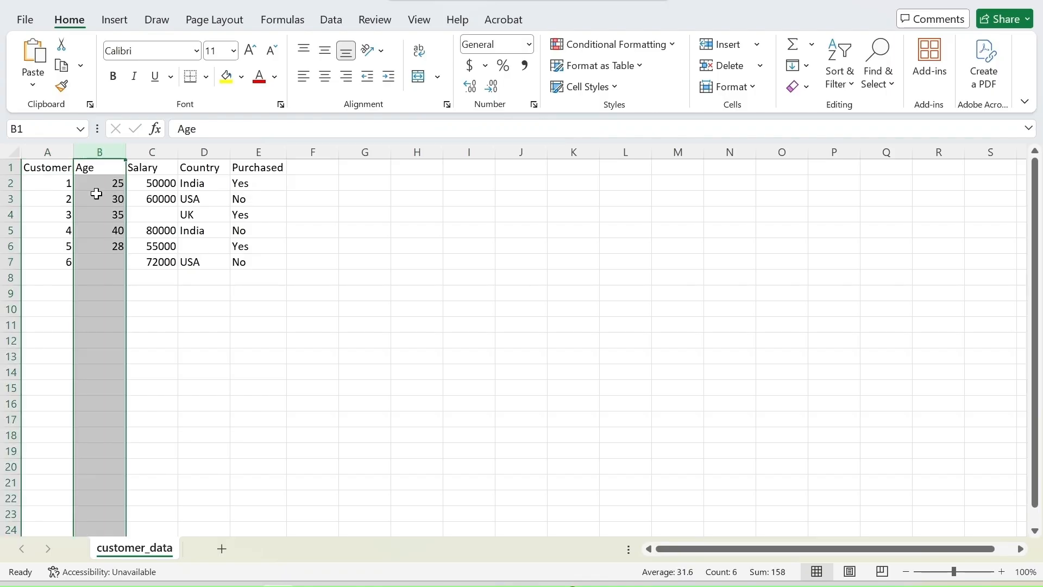
{"action": "left_click", "coordinate": [96, 245]}
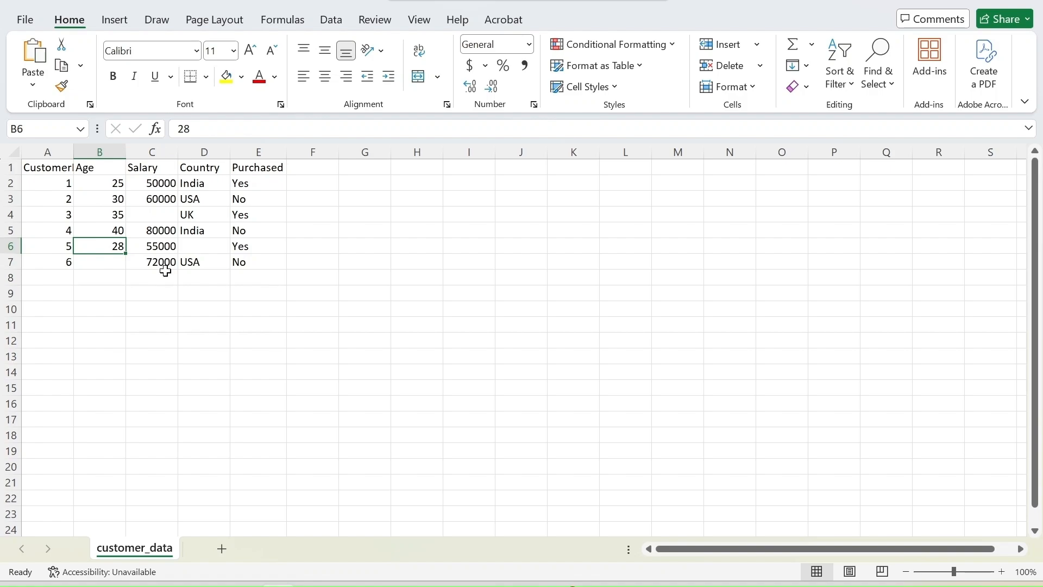
{"action": "left_click_drag", "start_coordinate": [156, 185], "coordinate": [154, 247]}
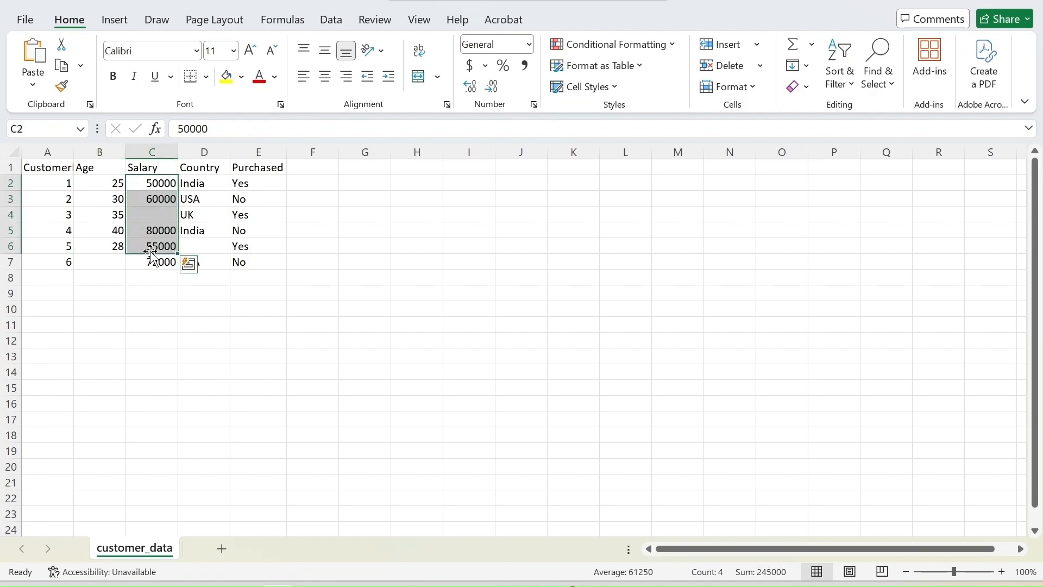
{"action": "left_click_drag", "start_coordinate": [205, 199], "coordinate": [205, 242]}
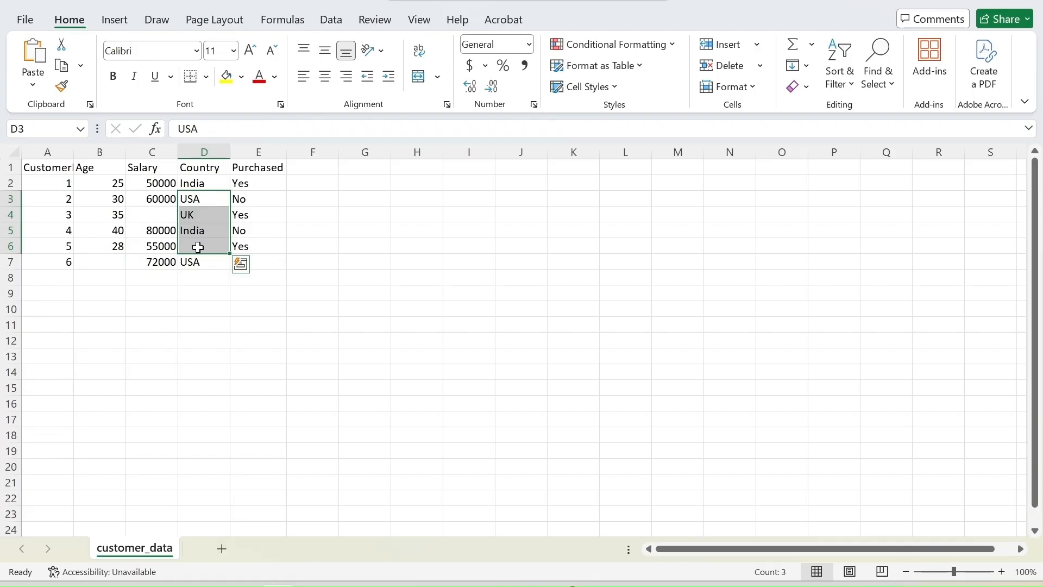
{"action": "left_click_drag", "start_coordinate": [255, 184], "coordinate": [255, 240]}
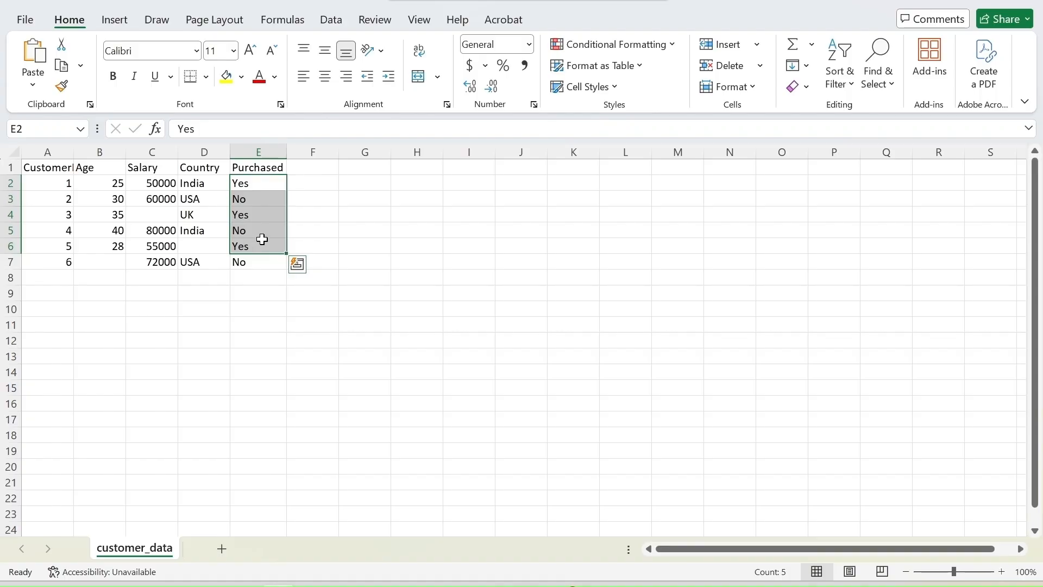
{"action": "left_click", "coordinate": [263, 231]}
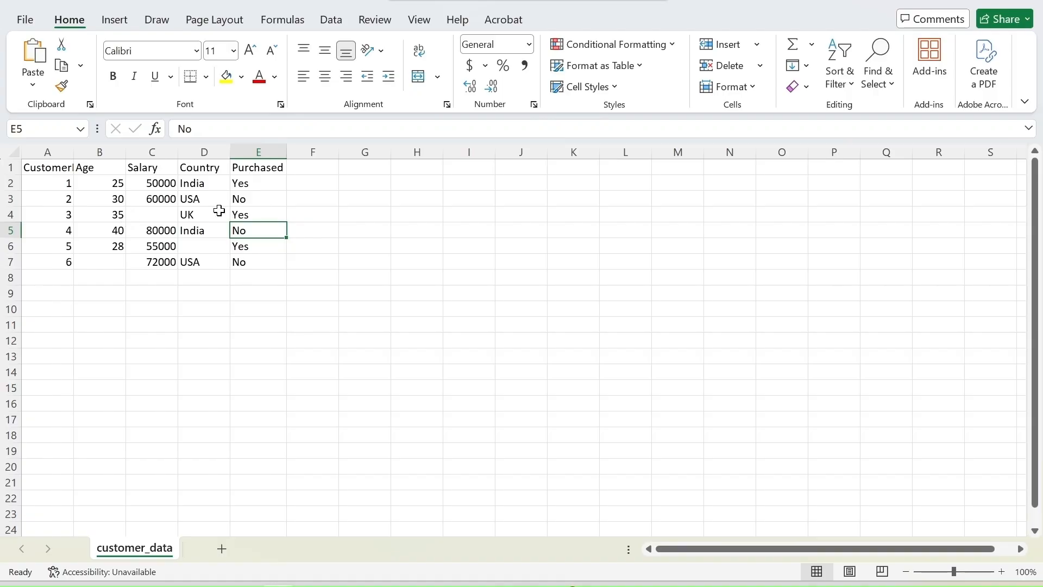
{"action": "left_click", "coordinate": [155, 215]}
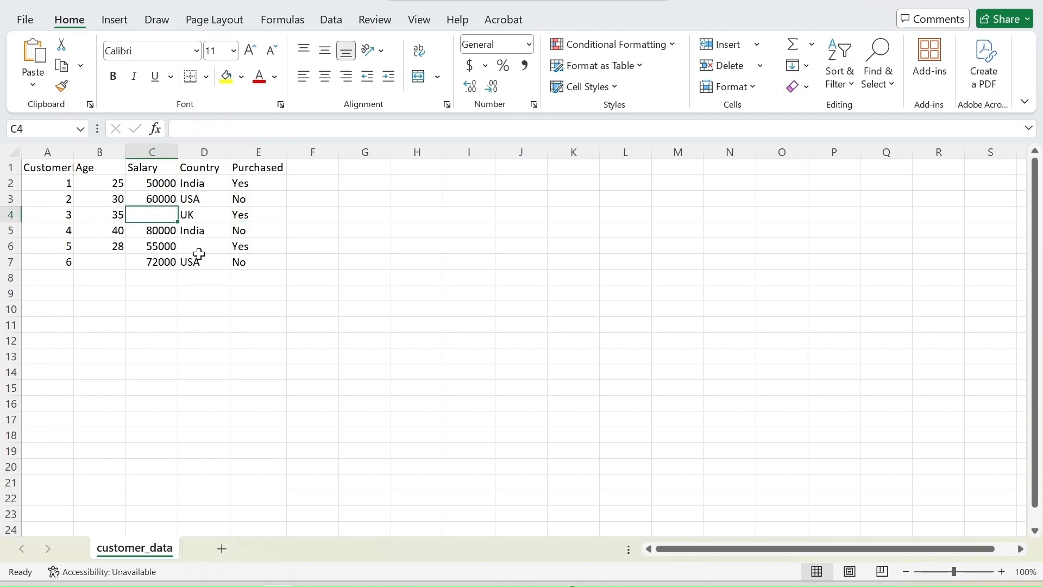
{"action": "left_click", "coordinate": [203, 233]}
{"action": "left_click", "coordinate": [196, 248]}
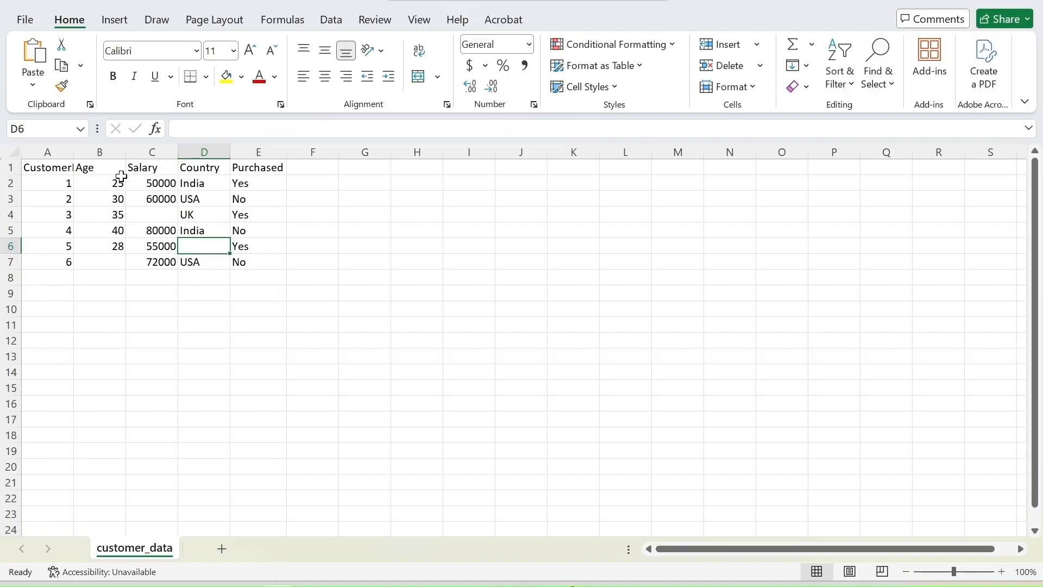
{"action": "left_click", "coordinate": [105, 261]}
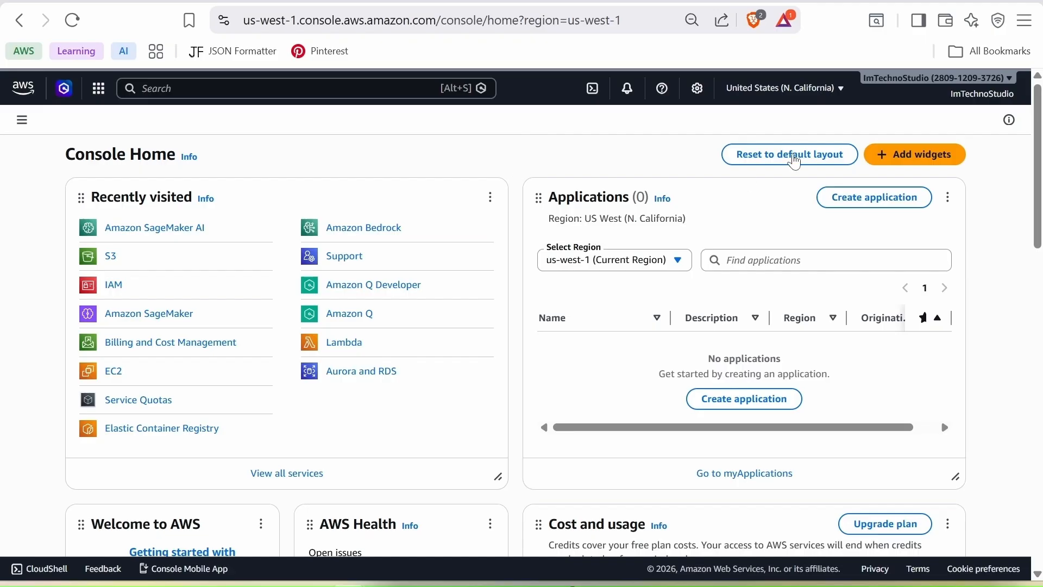
Step: In the AWS console, check the list of available regions and open the S3 service
{"action": "left_click", "coordinate": [808, 96]}
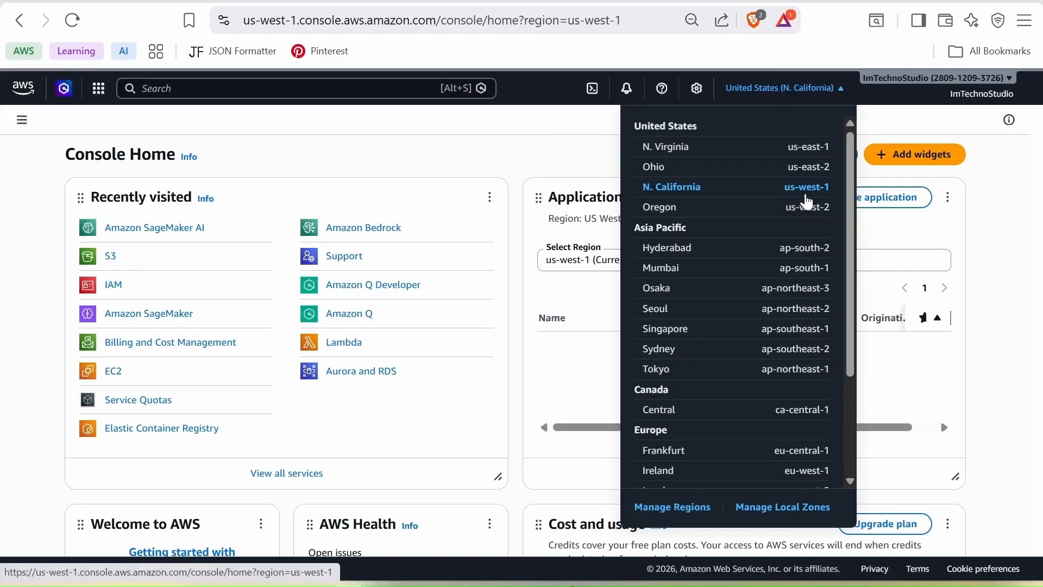
{"action": "left_click", "coordinate": [426, 156]}
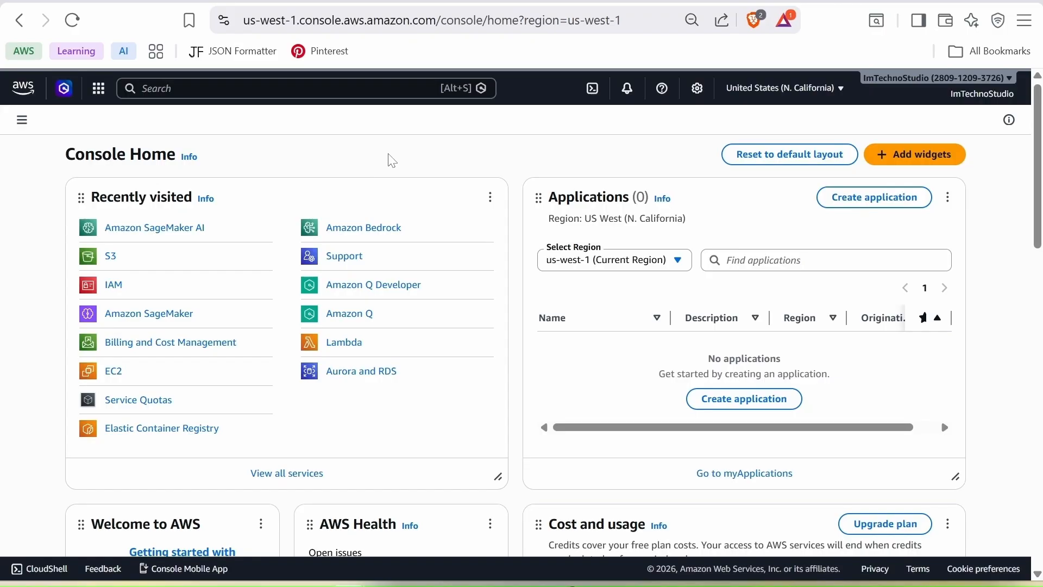
{"action": "left_click", "coordinate": [288, 89]}
{"action": "type", "text": "s3"}
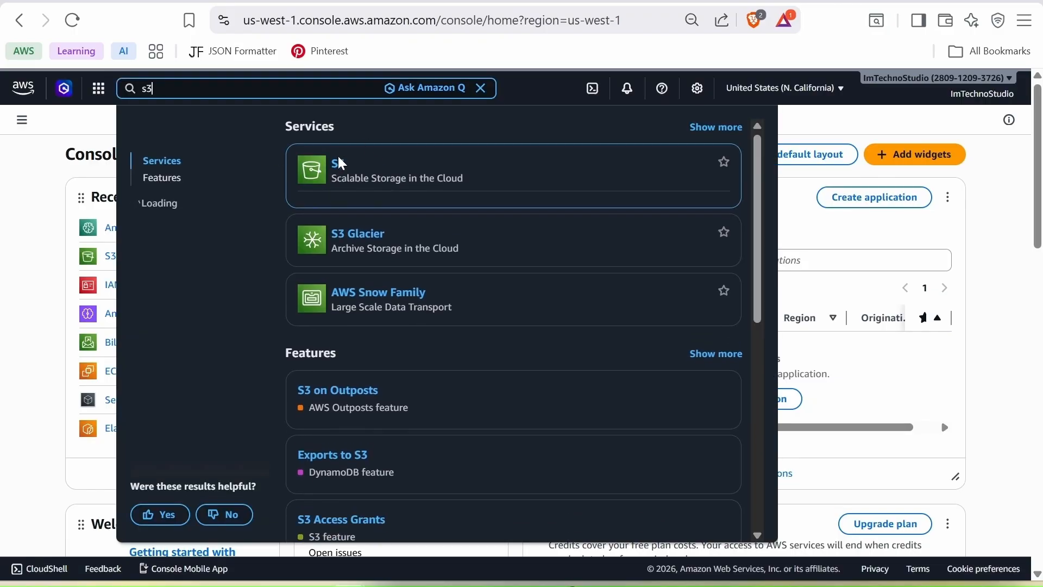
{"action": "left_click", "coordinate": [340, 163]}
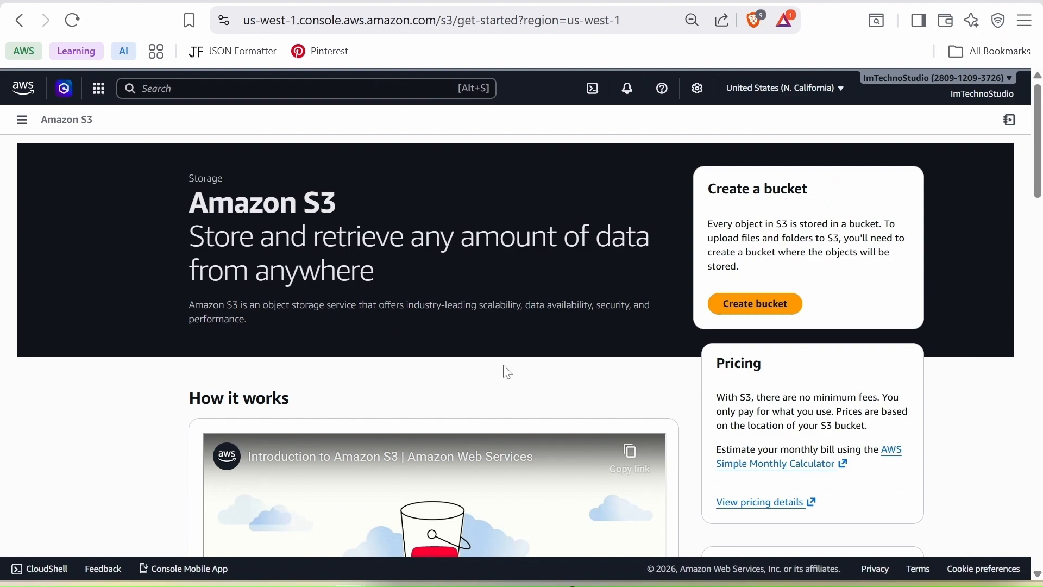
Step: Create an S3 bucket named dw-demo-bucket-3426 with the default settings
{"action": "left_click", "coordinate": [759, 310]}
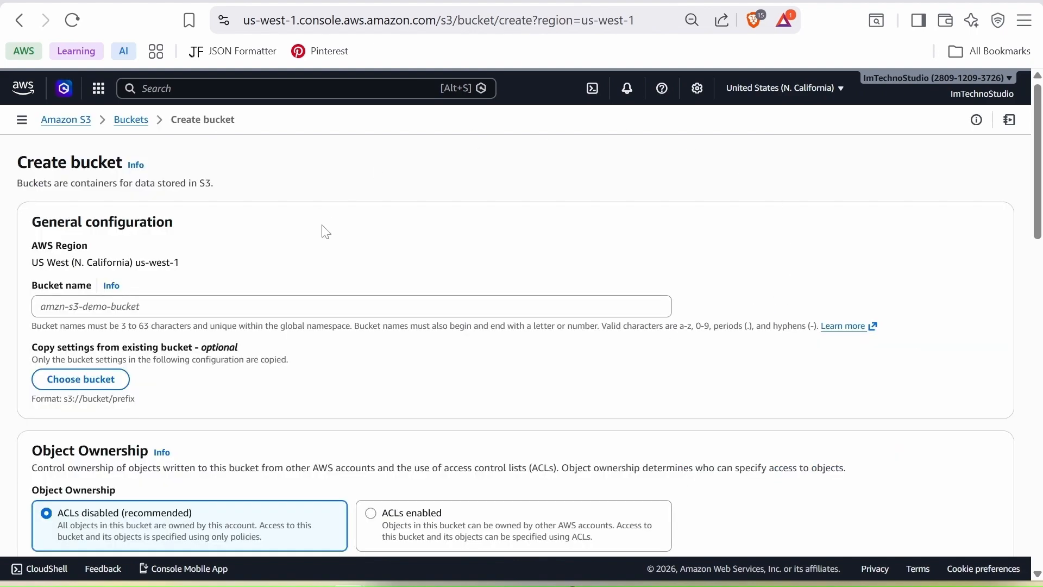
{"action": "left_click", "coordinate": [255, 306]}
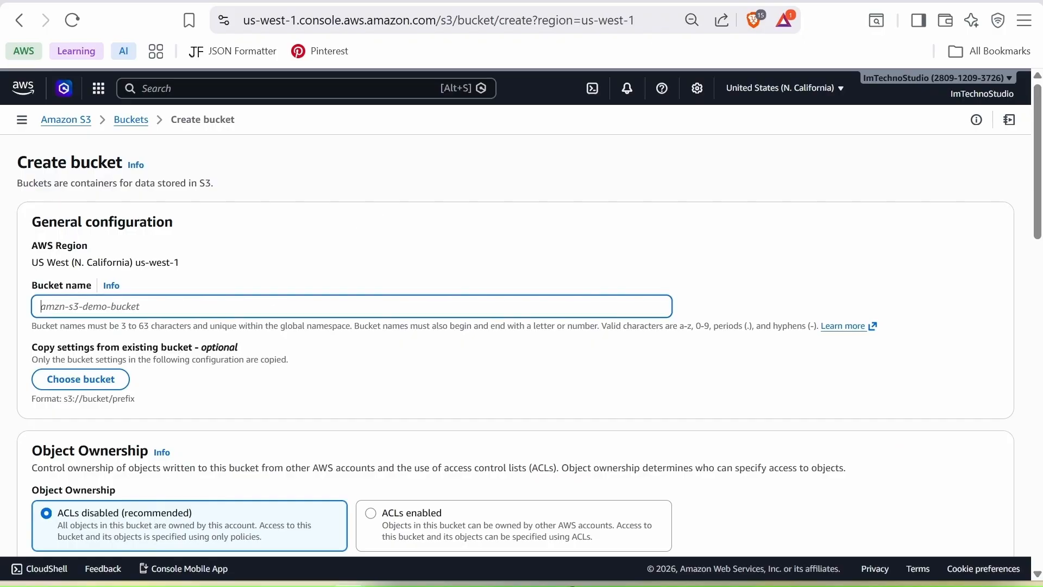
{"action": "type", "text": "dw-demo-bucket-3426"}
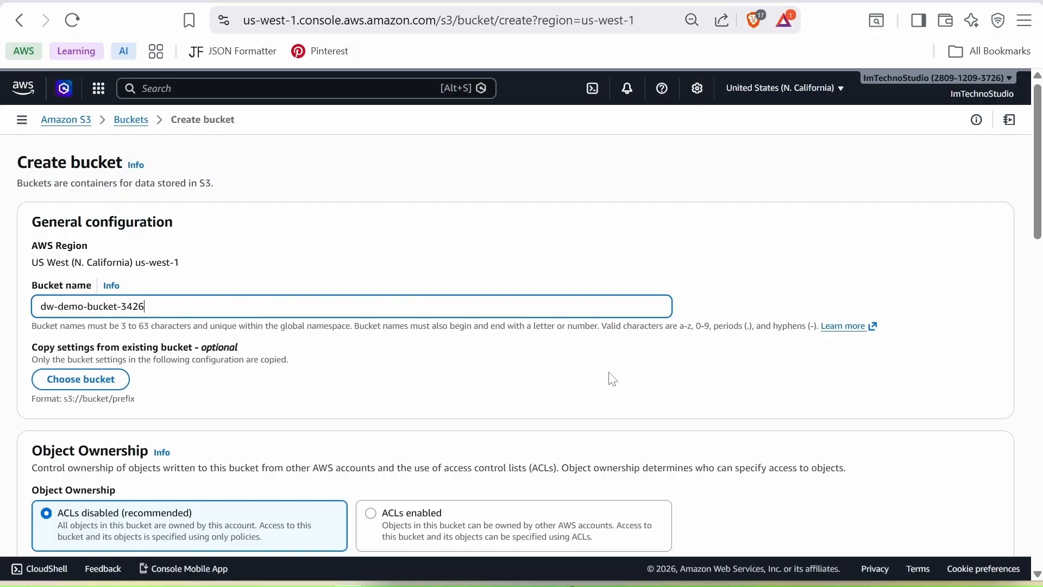
{"action": "scroll", "coordinate": [610, 380], "scroll_direction": "down", "scroll_amount": 20}
{"action": "left_click", "coordinate": [938, 527]}
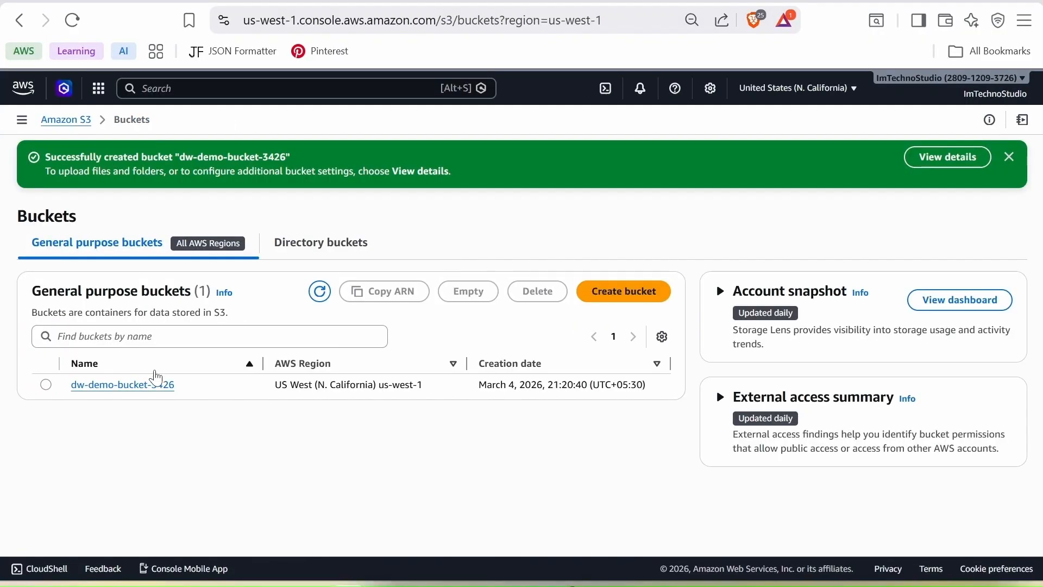
Step: Upload customer_data.csv to the dw-demo-bucket-3426 bucket and return to the bucket's object list
{"action": "left_click", "coordinate": [129, 386]}
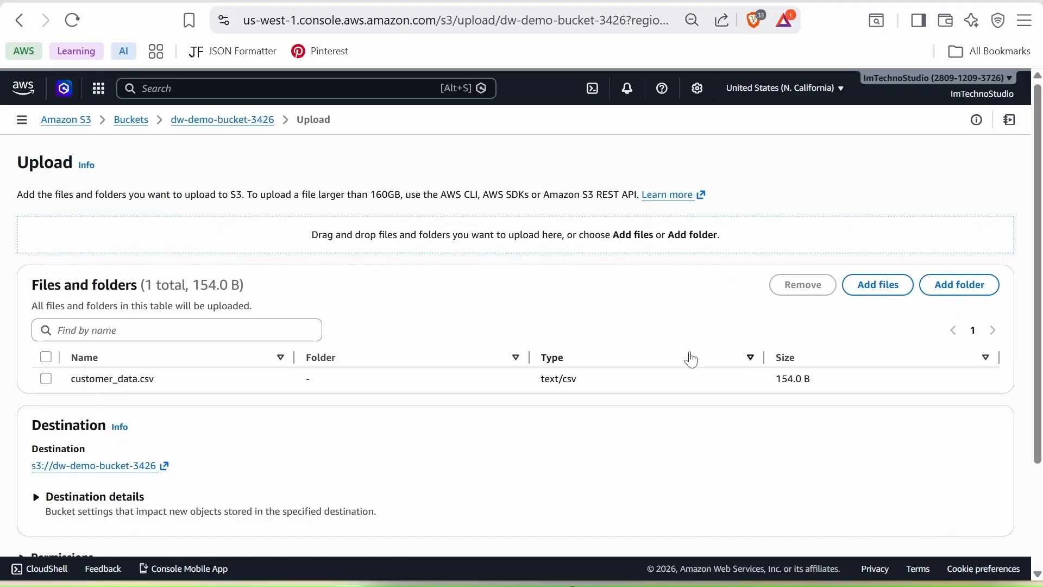
{"action": "scroll", "coordinate": [686, 355], "scroll_direction": "down", "scroll_amount": 5}
{"action": "left_click", "coordinate": [978, 517]}
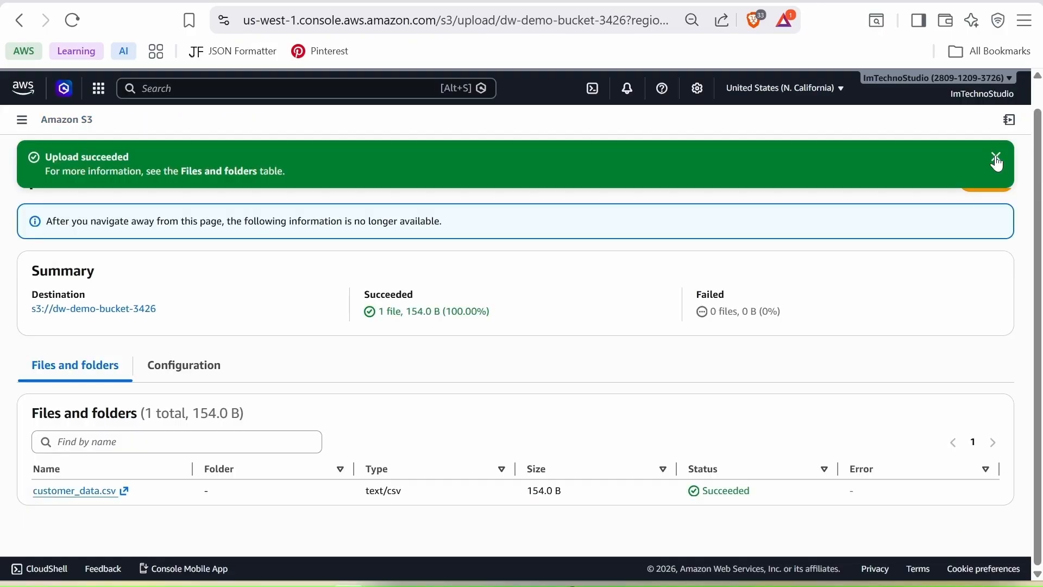
{"action": "left_click", "coordinate": [998, 161]}
{"action": "left_click", "coordinate": [997, 158]}
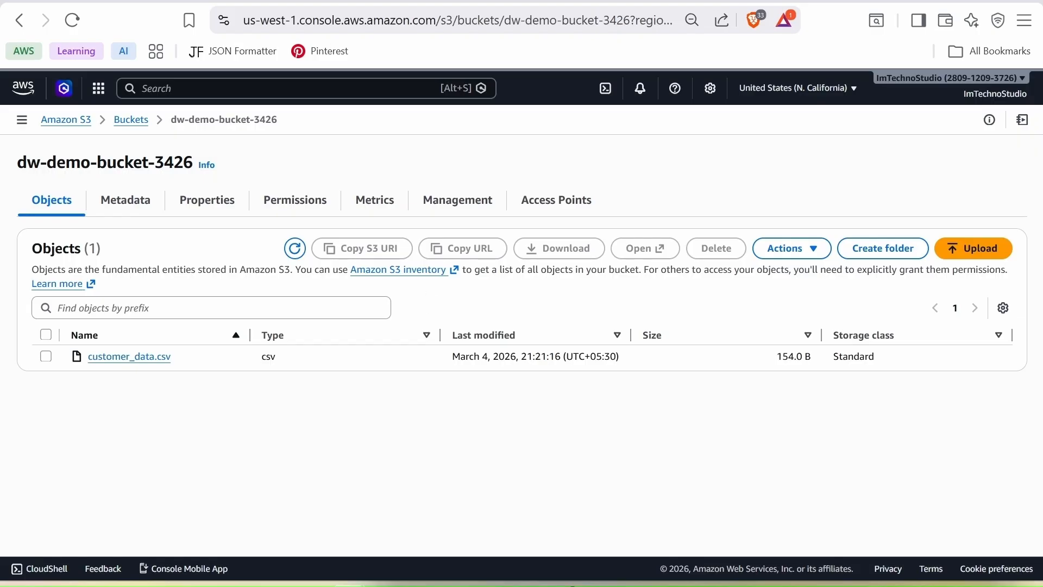
Step: Return to the AWS Console Home page and open the Amazon SageMaker AI service
{"action": "left_click", "coordinate": [351, 3]}
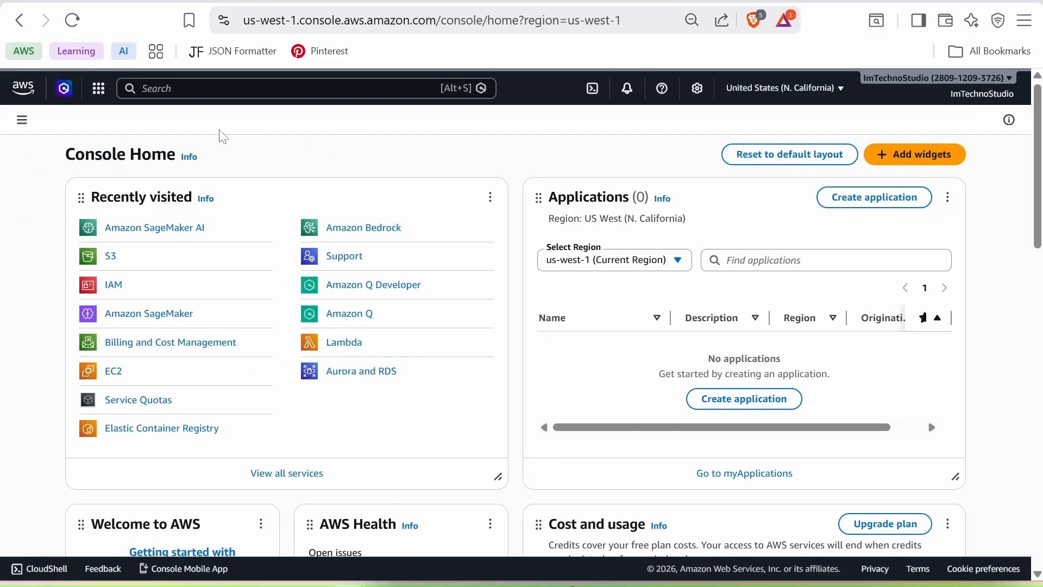
{"action": "key", "text": "alt+s"}
{"action": "type", "text": "sagemaker ai"}
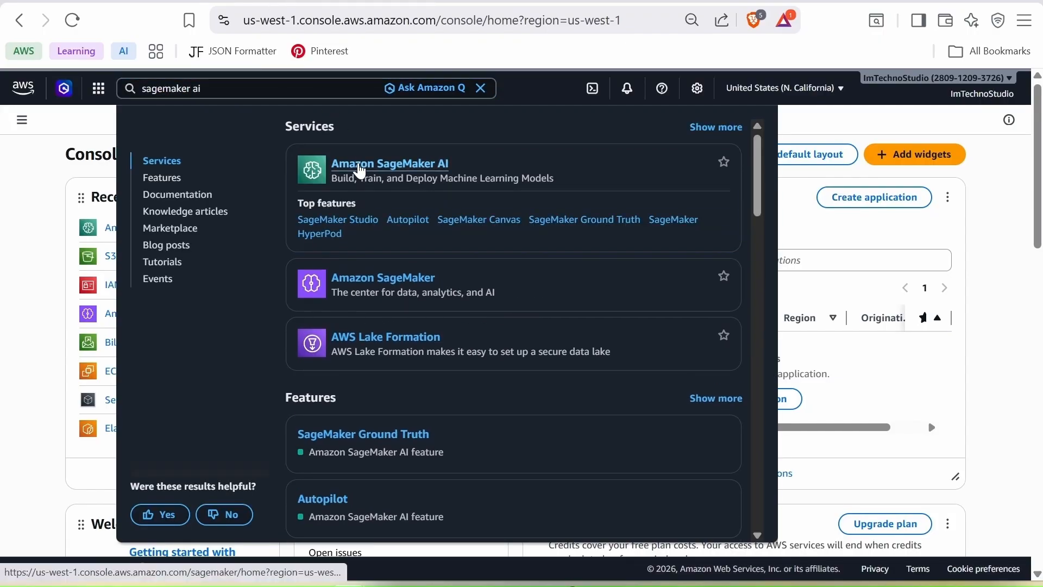
{"action": "left_click", "coordinate": [360, 171]}
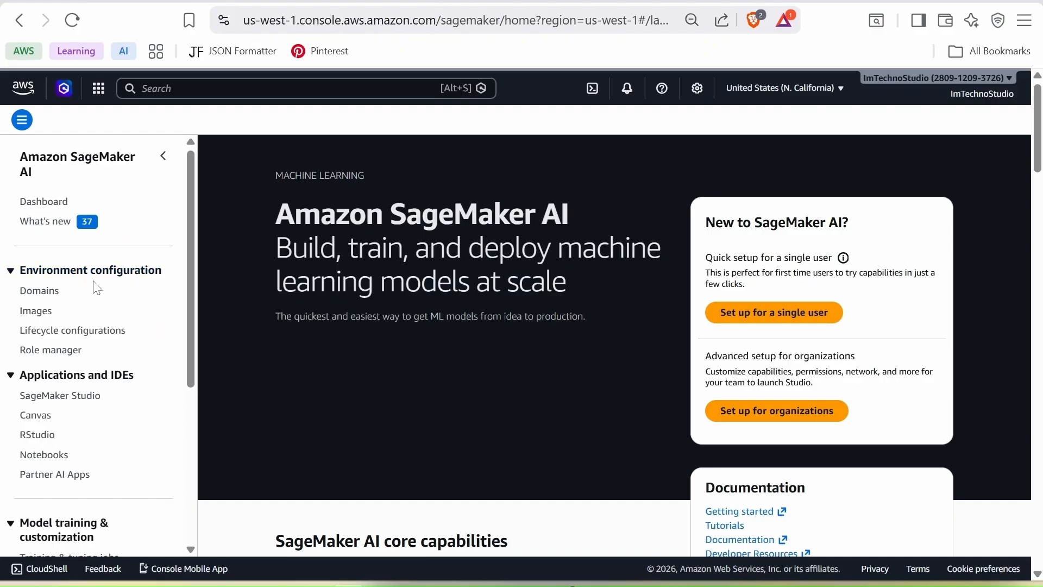
Step: Create a SageMaker domain using the single-user Quick setup option
{"action": "left_click", "coordinate": [39, 294]}
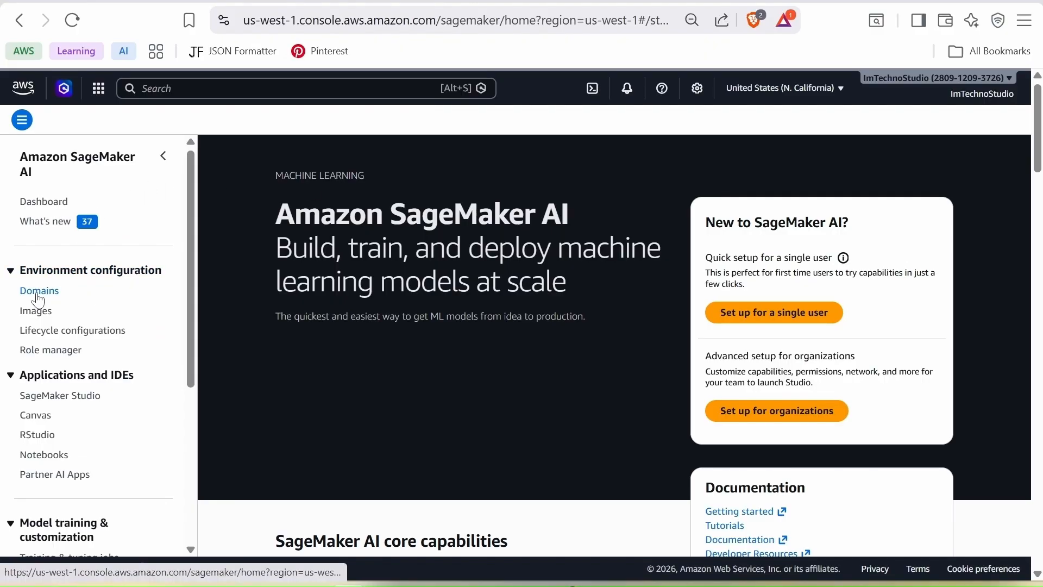
{"action": "left_click", "coordinate": [977, 168]}
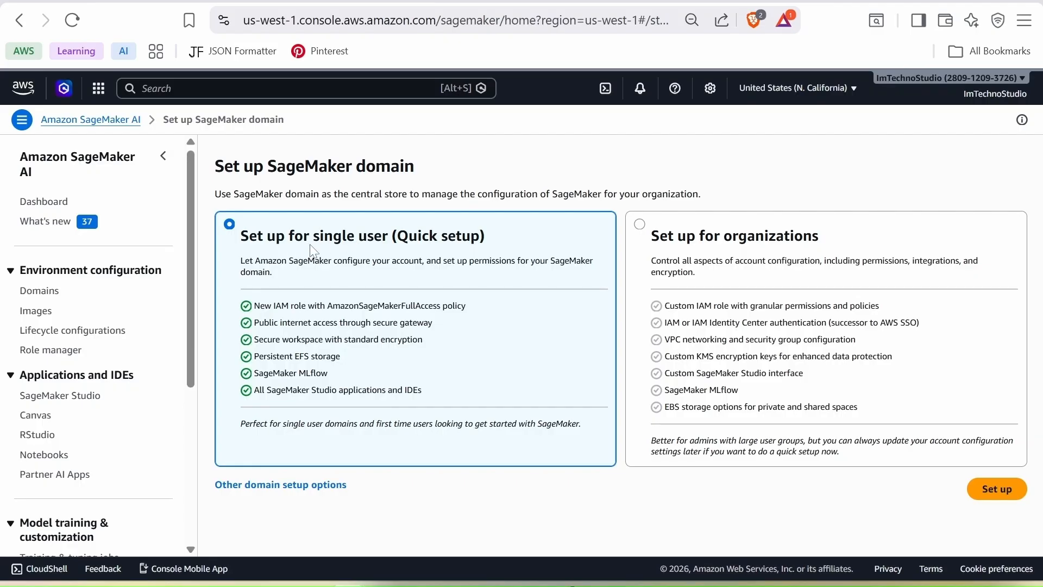
{"action": "left_click", "coordinate": [997, 492]}
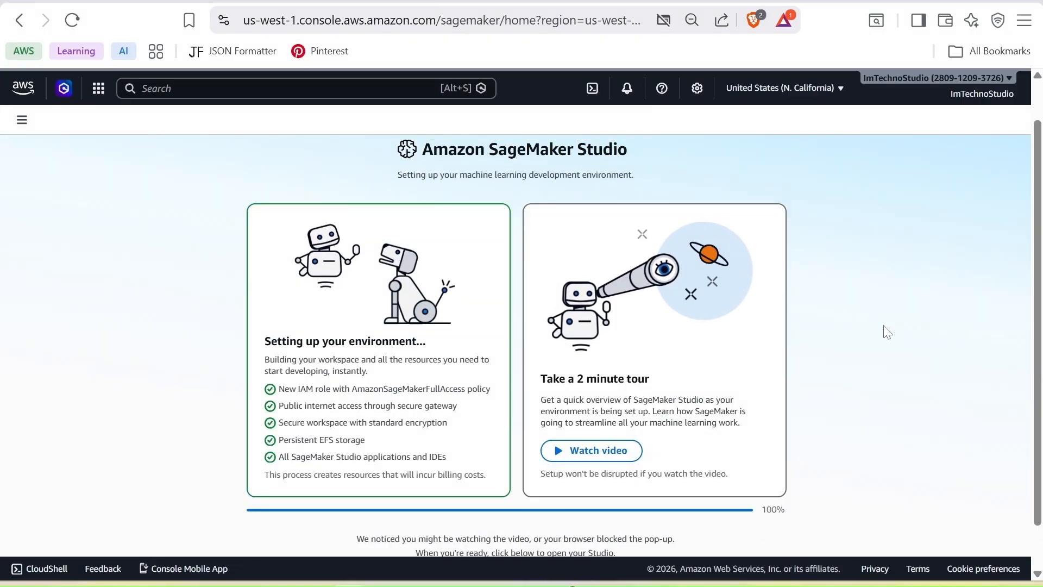
Step: Open the details of the quick-setup SageMaker domain and copy the name of its default execution role
{"action": "scroll", "coordinate": [878, 353], "scroll_direction": "down", "scroll_amount": 1}
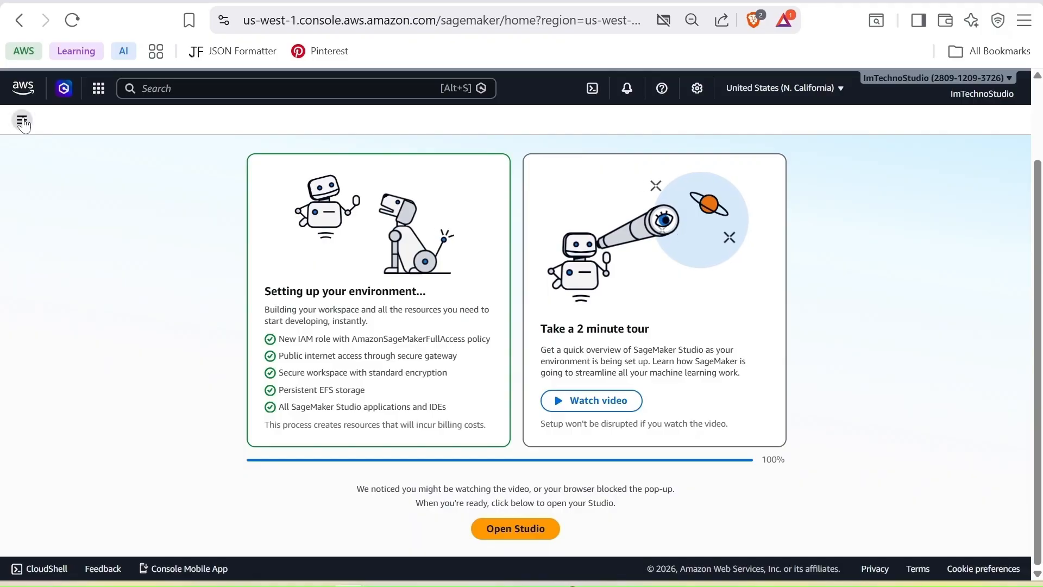
{"action": "left_click", "coordinate": [21, 122]}
{"action": "left_click", "coordinate": [39, 293]}
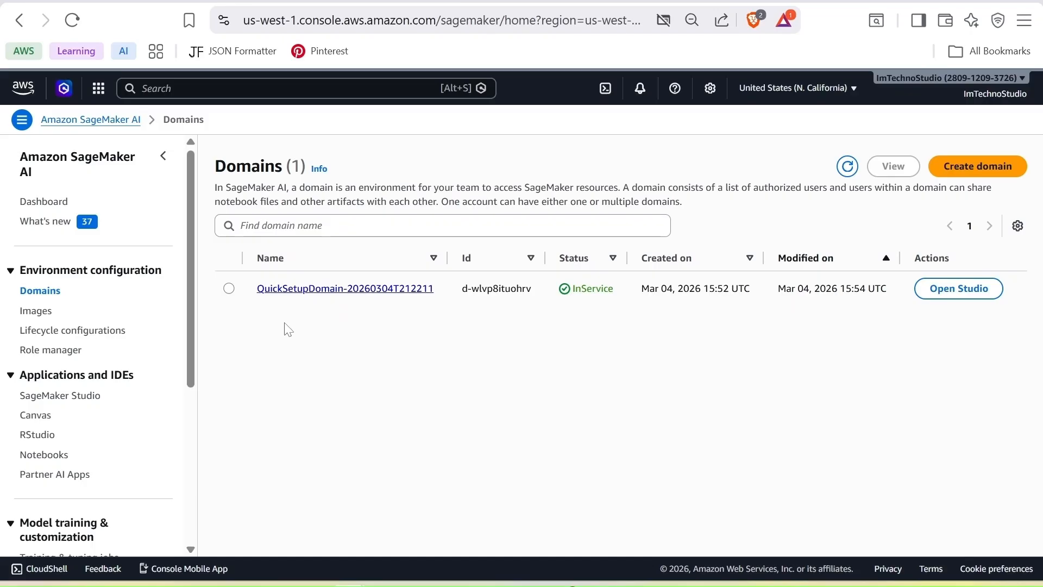
{"action": "left_click", "coordinate": [305, 291]}
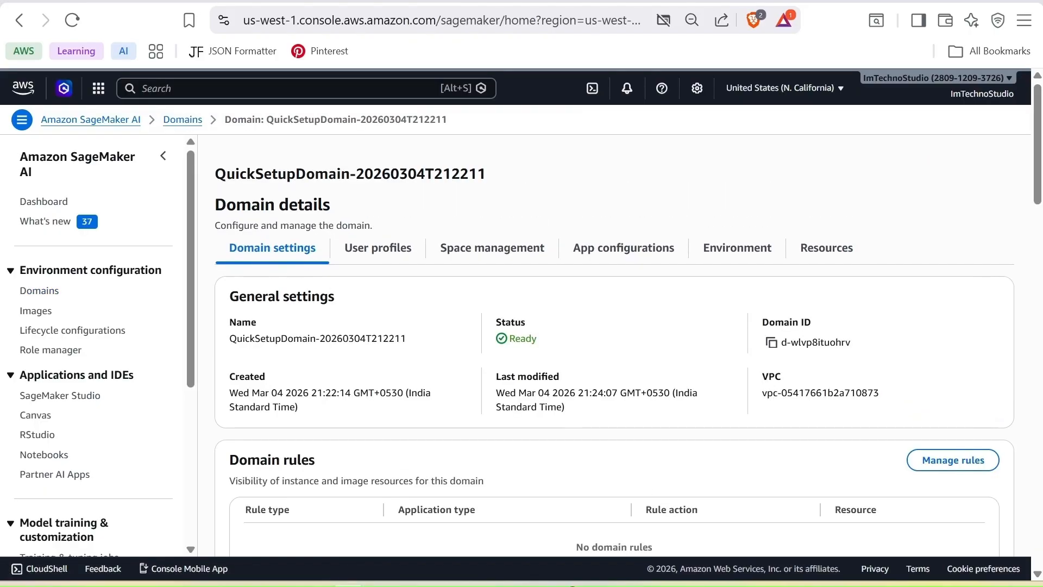
{"action": "scroll", "coordinate": [348, 391], "scroll_direction": "down", "scroll_amount": 5}
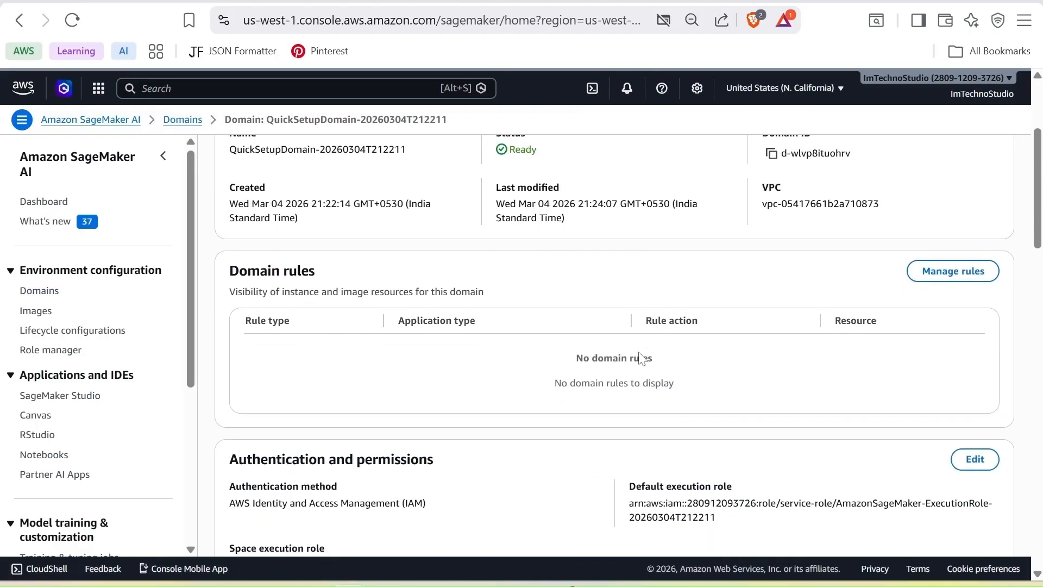
{"action": "scroll", "coordinate": [704, 356], "scroll_direction": "up", "scroll_amount": 1}
{"action": "scroll", "coordinate": [734, 525], "scroll_direction": "down", "scroll_amount": 2}
{"action": "left_click_drag", "start_coordinate": [725, 414], "coordinate": [837, 394]}
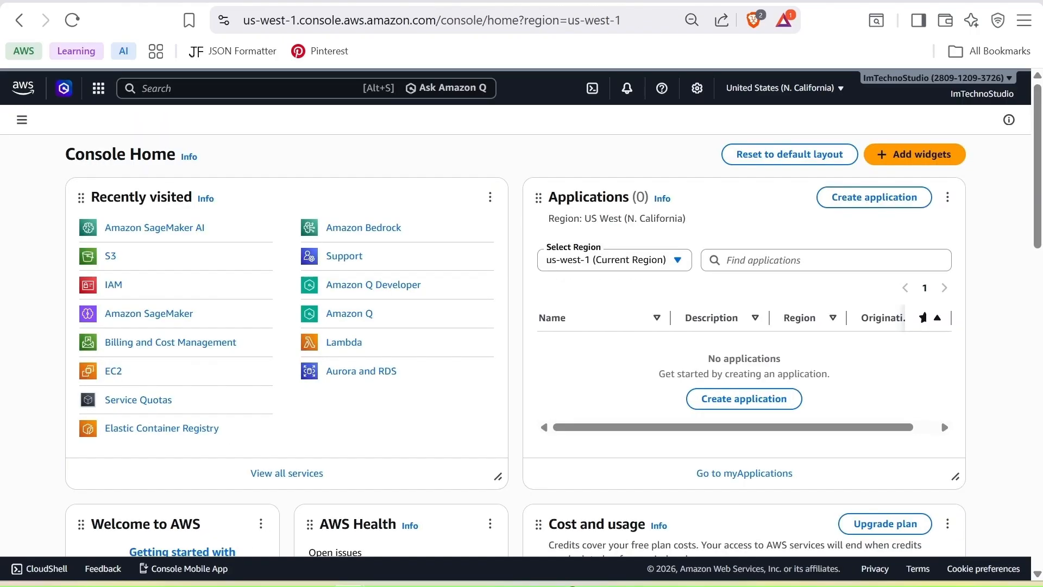
Step: In IAM, find the role AmazonSageMaker-ExecutionRole-20260304T212211 and open its details
{"action": "key", "text": "alt+s"}
{"action": "type", "text": "iam"}
{"action": "key", "text": "Return"}
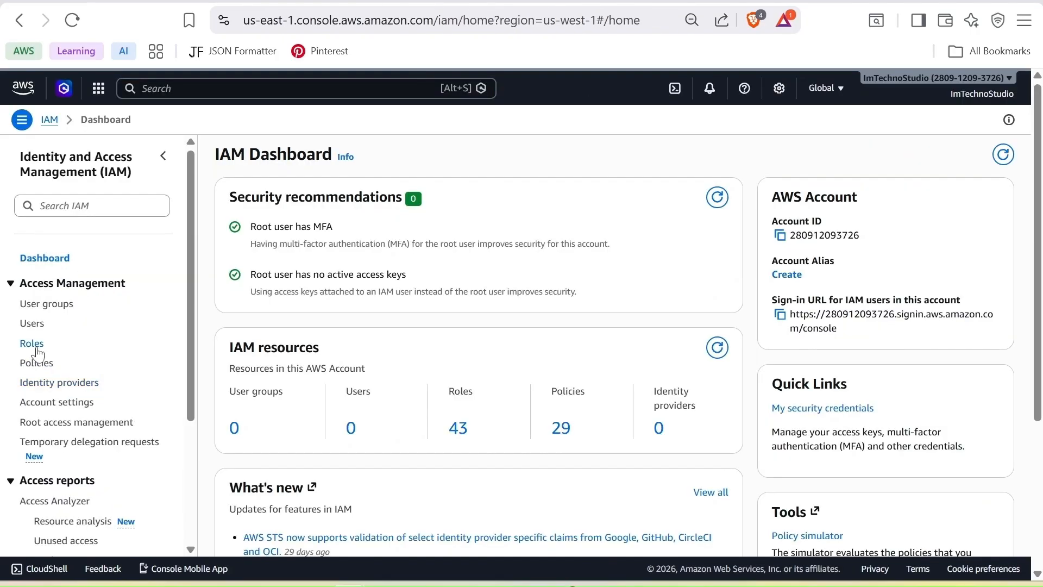
{"action": "left_click", "coordinate": [33, 344]}
{"action": "left_click", "coordinate": [348, 200]}
{"action": "type", "text": "AmazonSageMaker-ExecutionRole-20260304T212211"}
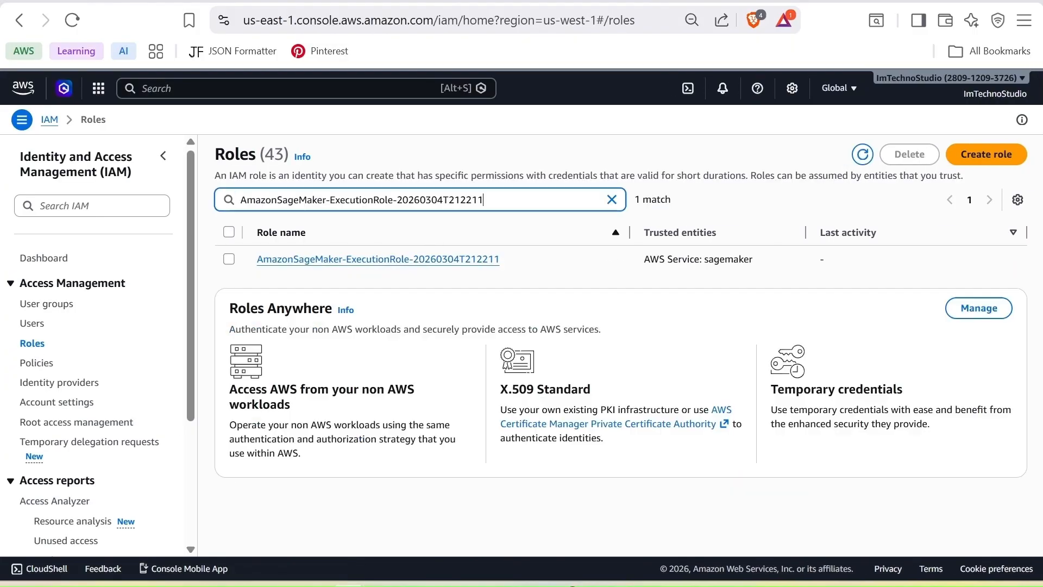
{"action": "left_click", "coordinate": [338, 260]}
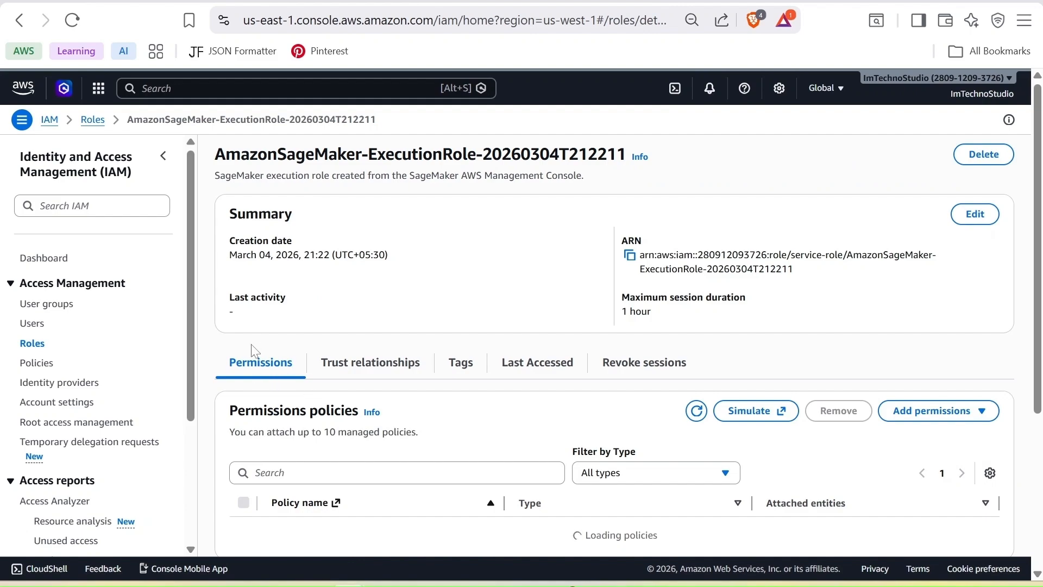
Step: Attach the AmazonS3FullAccess policy to the SageMaker execution role
{"action": "scroll", "coordinate": [434, 400], "scroll_direction": "down", "scroll_amount": 3}
{"action": "left_click", "coordinate": [935, 271]}
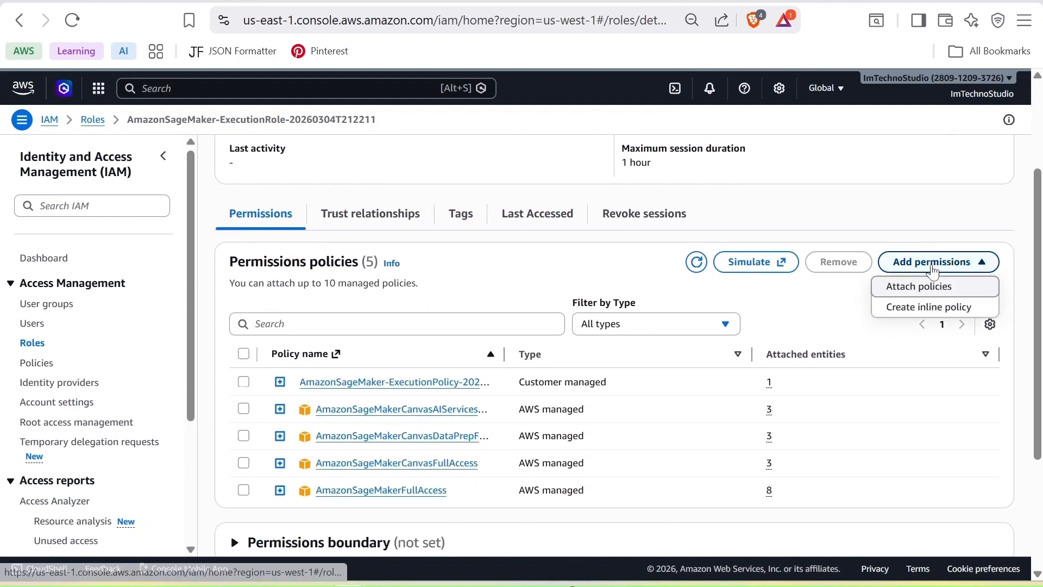
{"action": "left_click", "coordinate": [934, 293]}
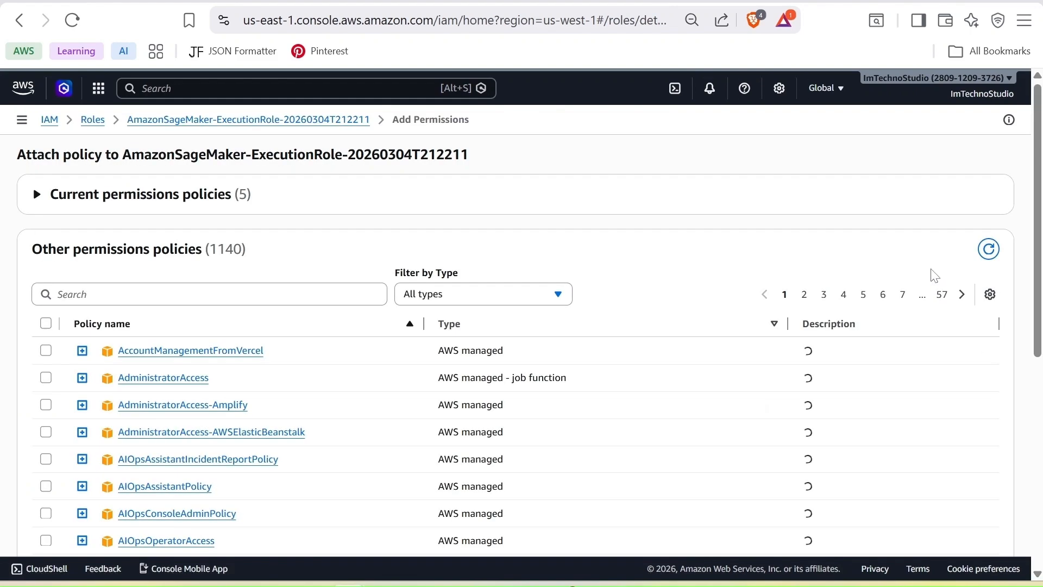
{"action": "type", "text": "s3fulla"}
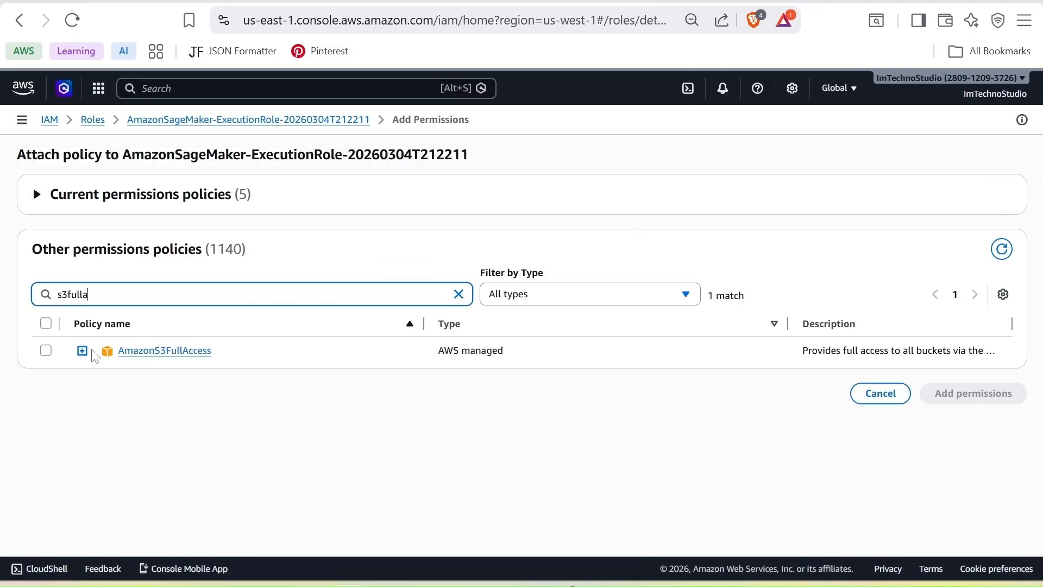
{"action": "left_click", "coordinate": [46, 351]}
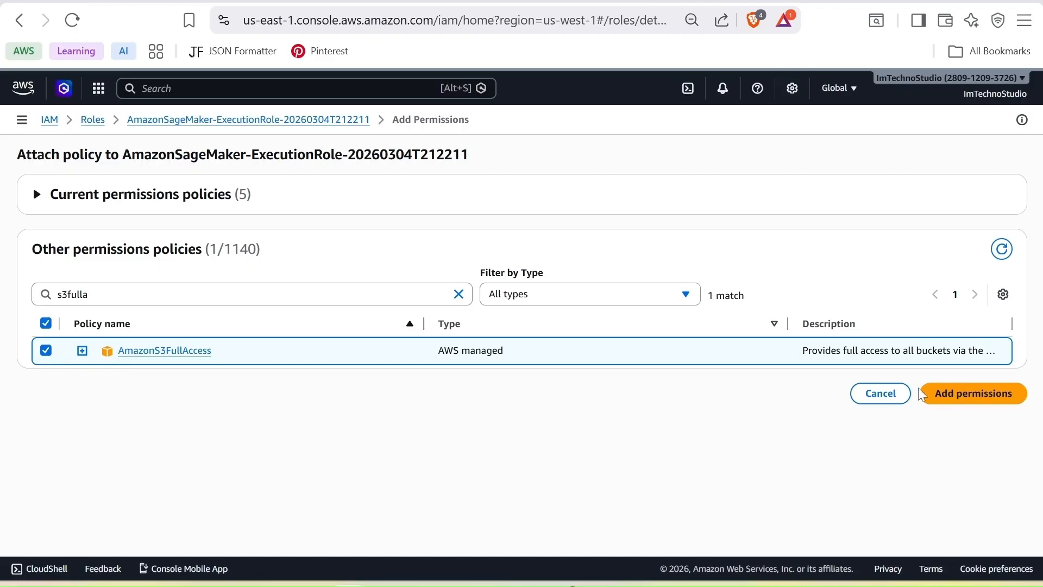
{"action": "left_click", "coordinate": [968, 397]}
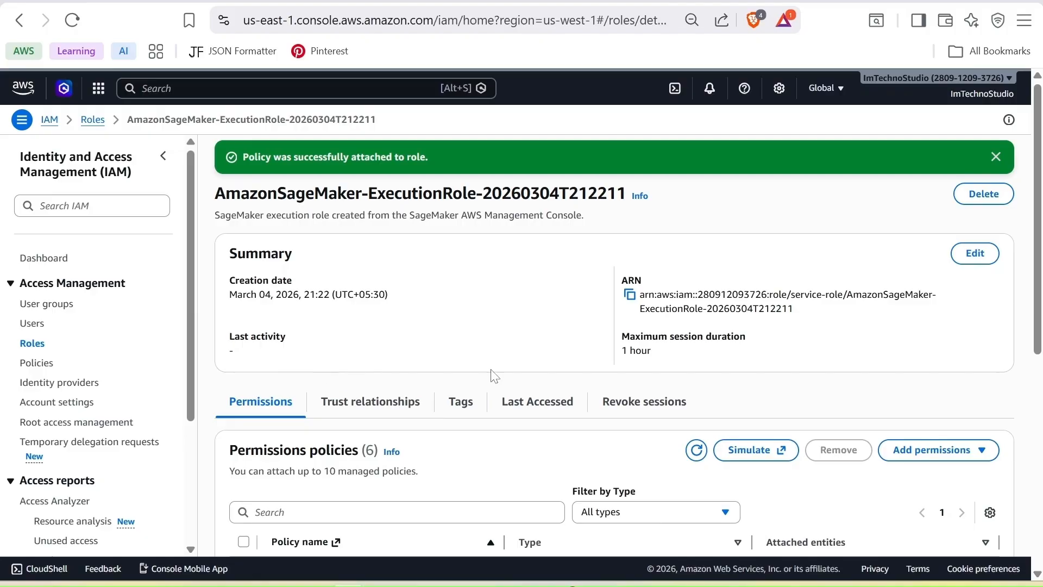
Step: Return to the SageMaker domains list, open Studio for the quick-setup domain with profile default-20260304T212211, and skip the tour
{"action": "left_click", "coordinate": [322, 0]}
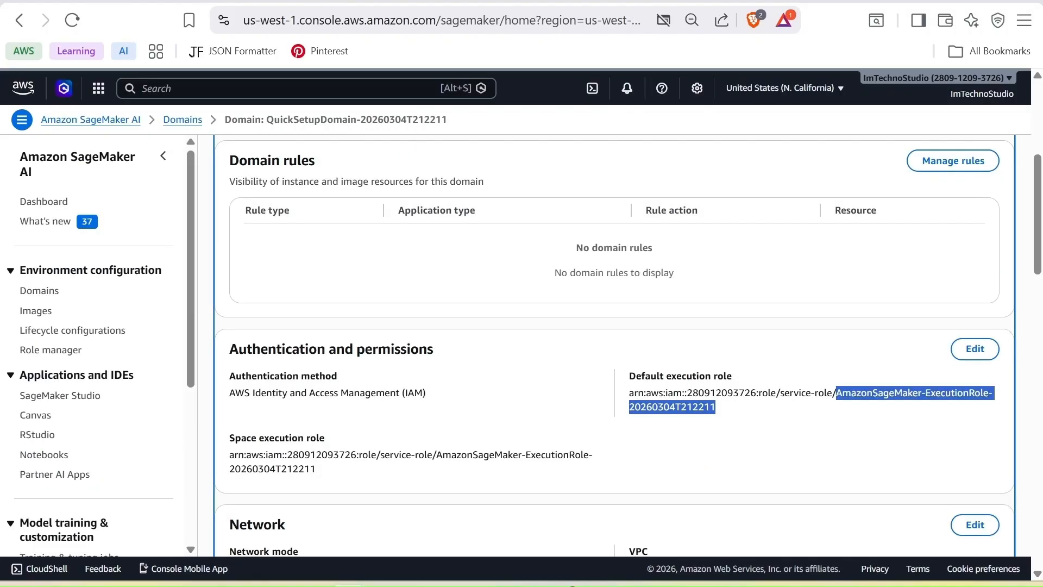
{"action": "left_click", "coordinate": [183, 119]}
{"action": "left_click", "coordinate": [233, 291]}
{"action": "left_click", "coordinate": [950, 291]}
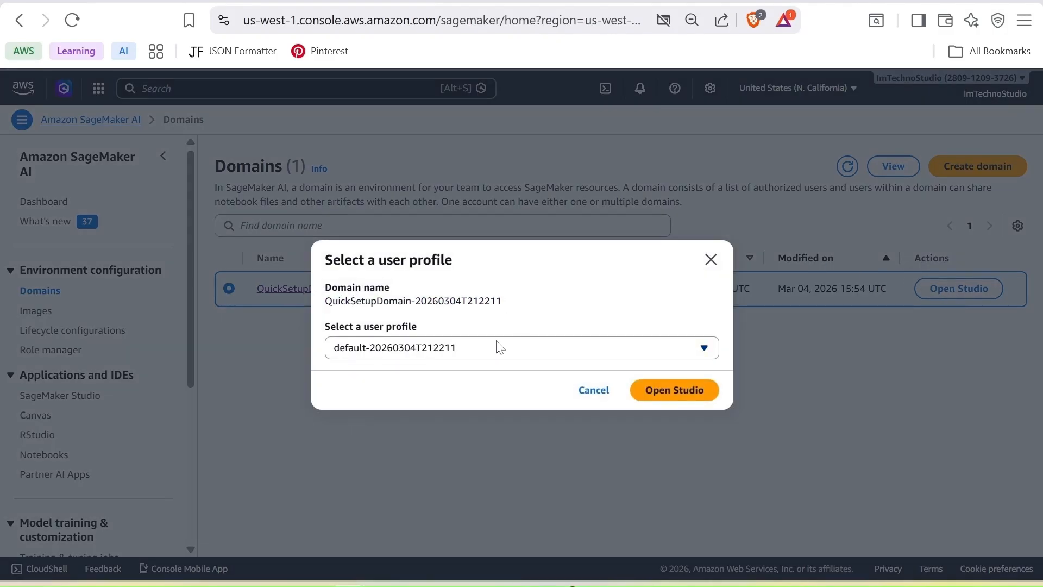
{"action": "left_click", "coordinate": [506, 354]}
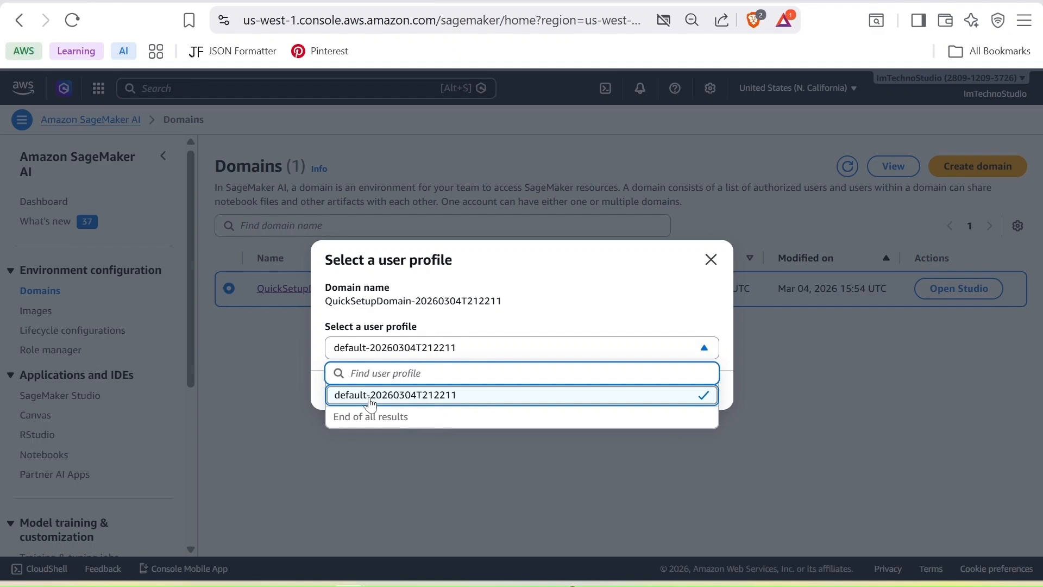
{"action": "left_click", "coordinate": [487, 408]}
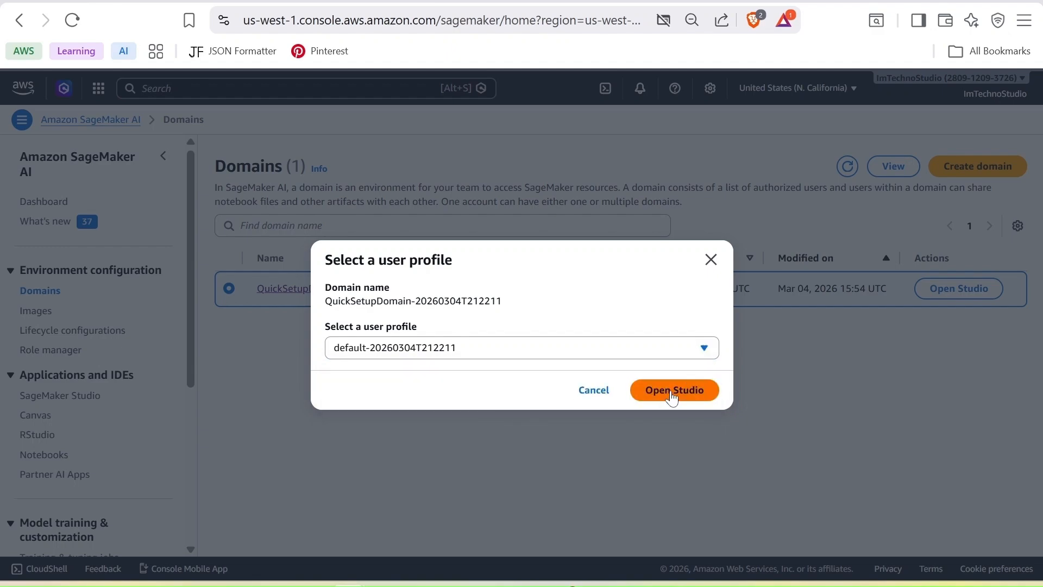
{"action": "left_click", "coordinate": [674, 396]}
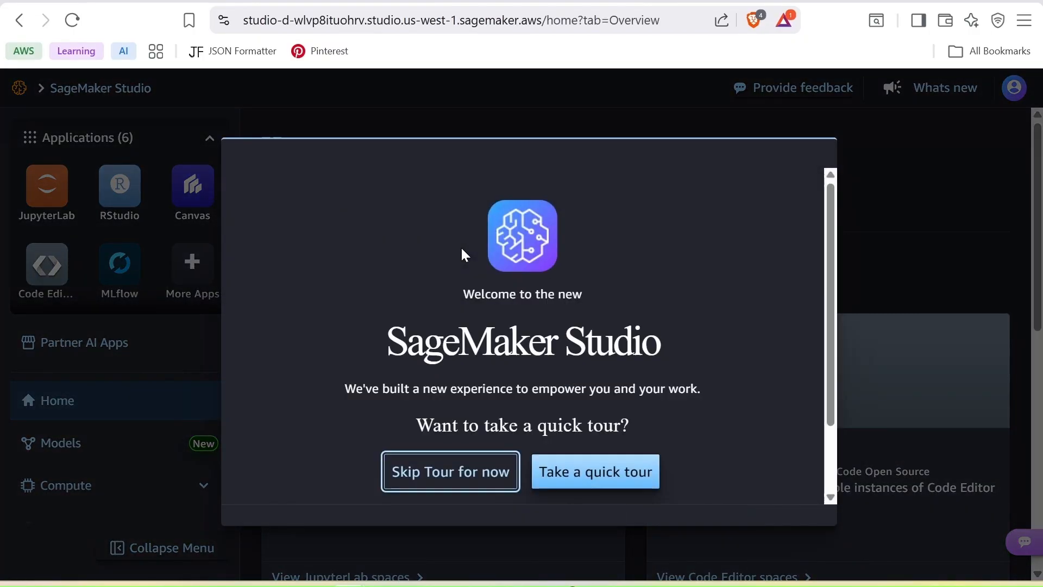
{"action": "left_click", "coordinate": [428, 478]}
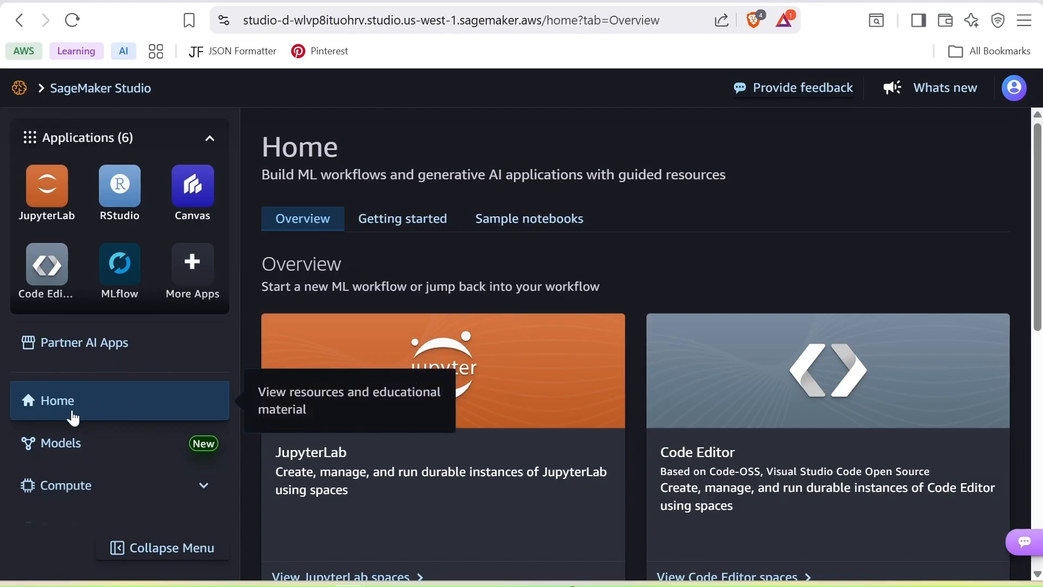
Step: From the Prepare data tasks in Studio, run Data Wrangler in Canvas and open it once it is running
{"action": "scroll", "coordinate": [410, 357], "scroll_direction": "down", "scroll_amount": 10}
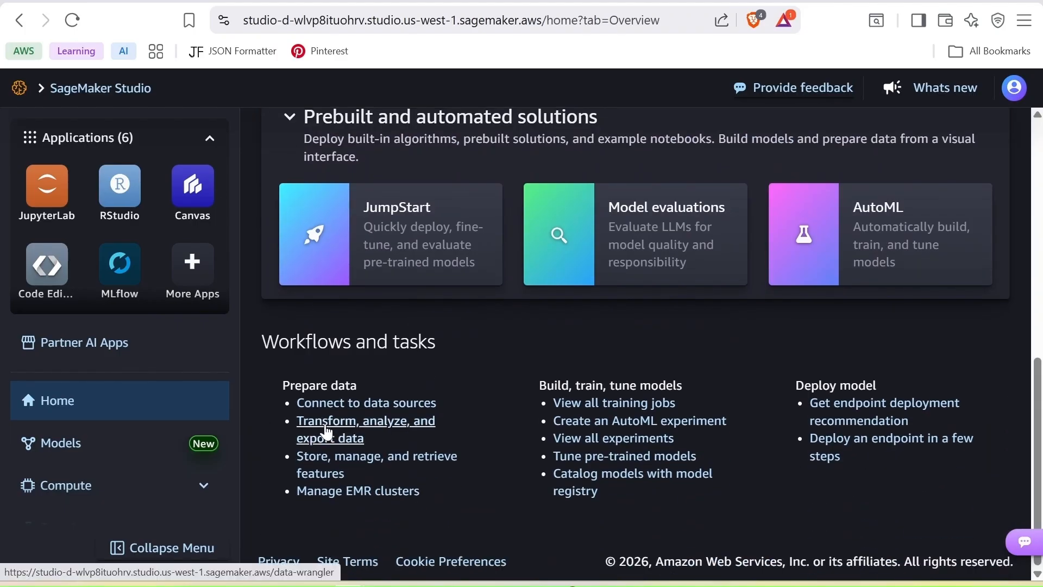
{"action": "left_click", "coordinate": [328, 431]}
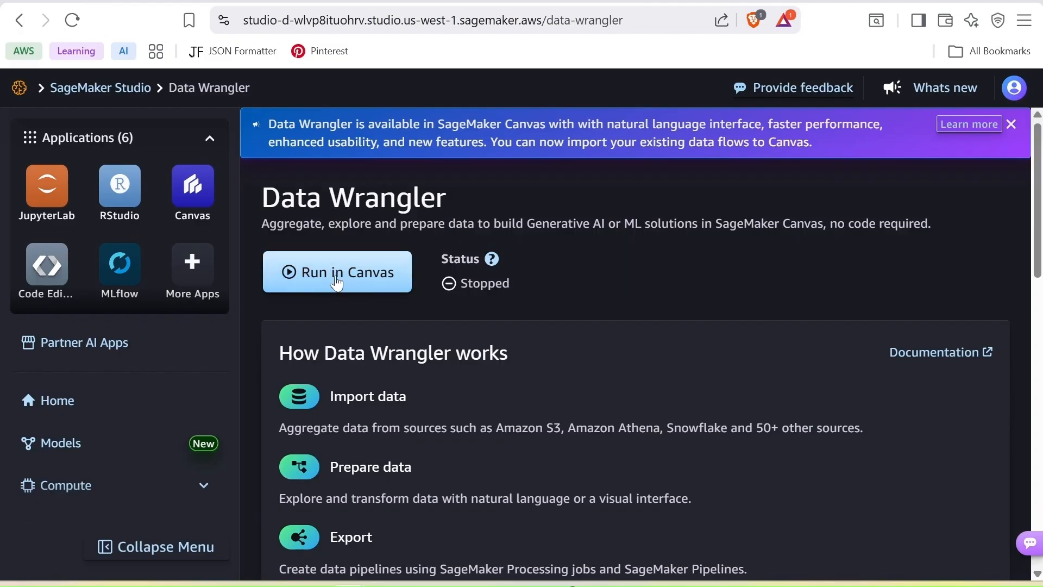
{"action": "left_click", "coordinate": [340, 278]}
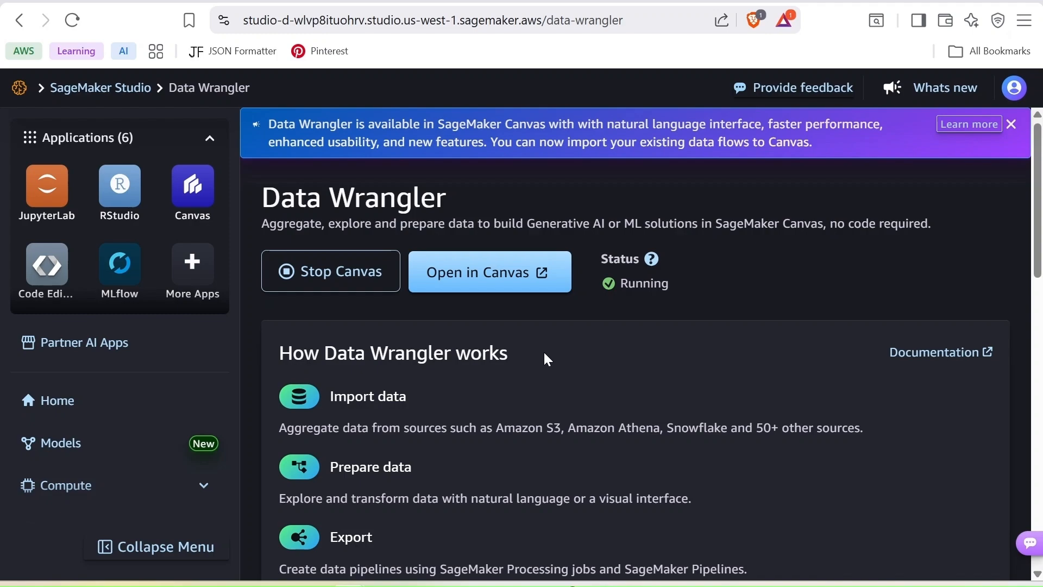
{"action": "left_click", "coordinate": [495, 275]}
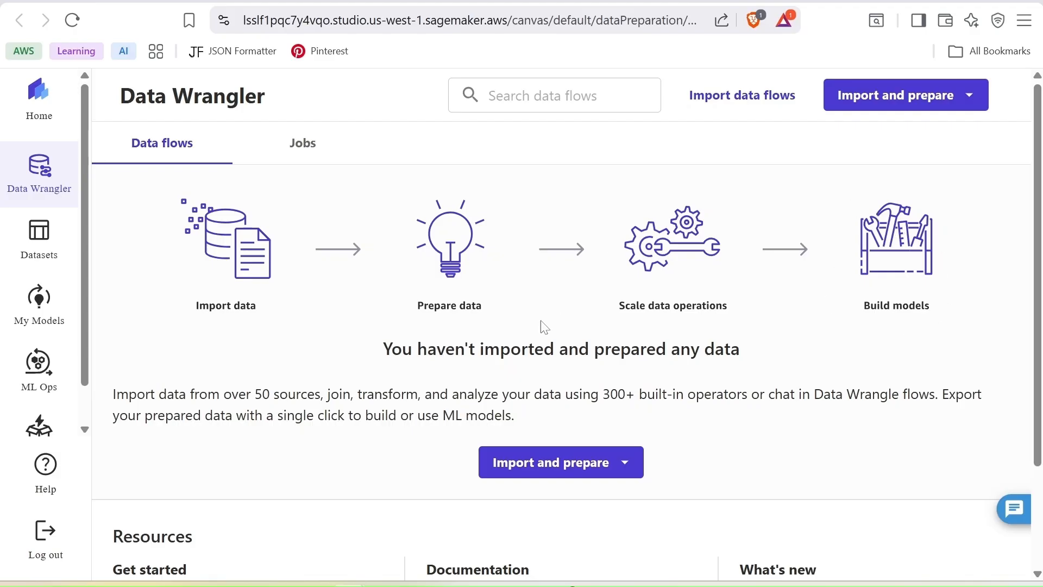
Step: Start a tabular data import in Data Wrangler and choose Amazon S3 as the data source
{"action": "left_click", "coordinate": [632, 466]}
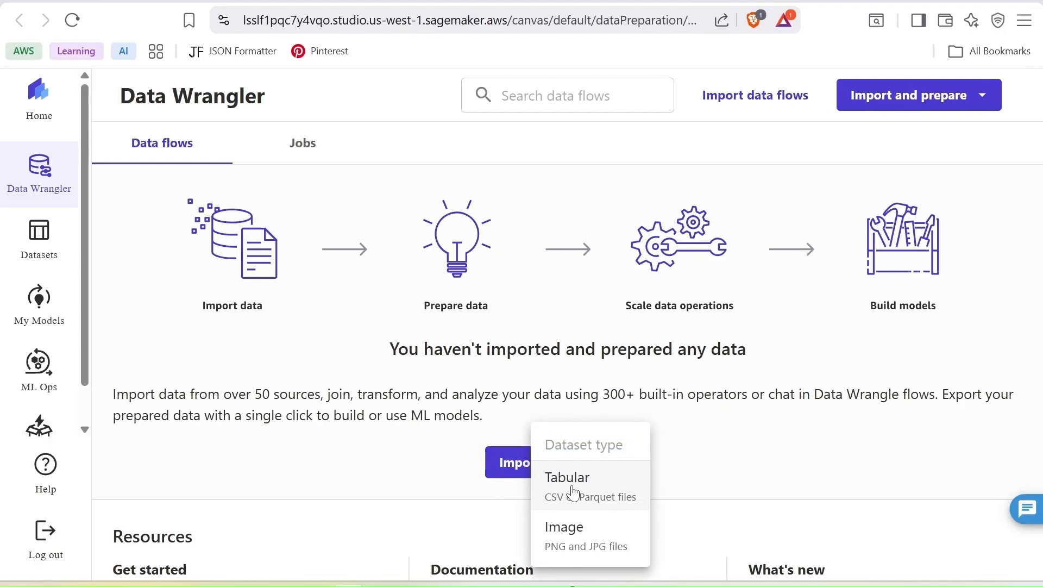
{"action": "left_click", "coordinate": [574, 493]}
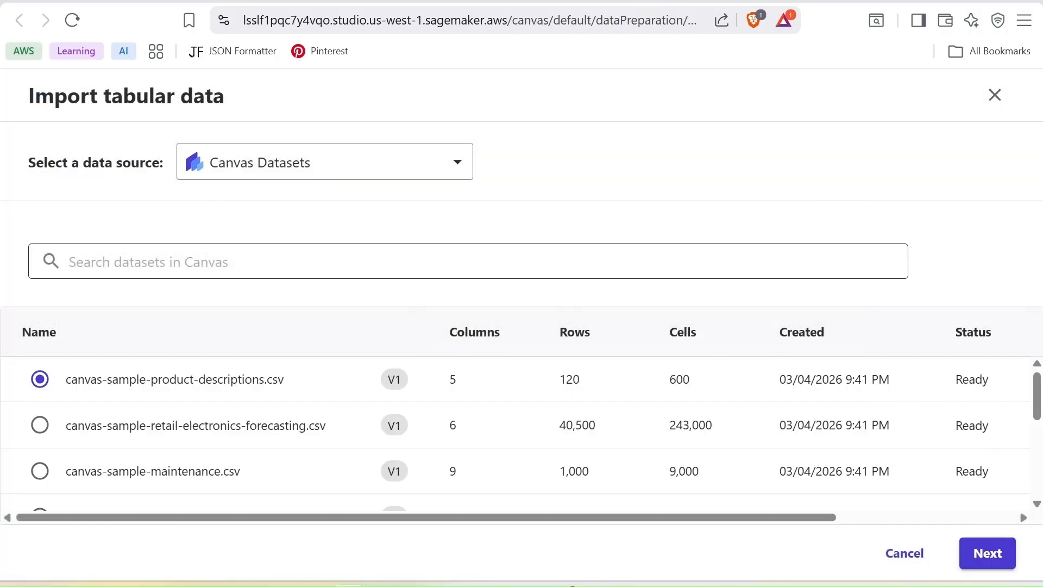
{"action": "left_click", "coordinate": [459, 168]}
{"action": "scroll", "coordinate": [493, 321], "scroll_direction": "down", "scroll_amount": 8}
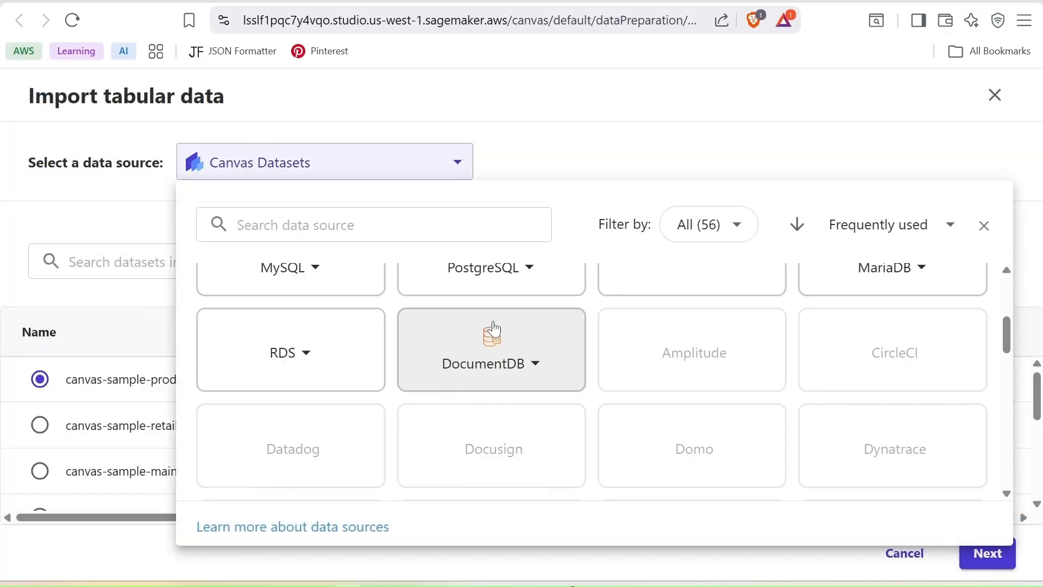
{"action": "scroll", "coordinate": [493, 326], "scroll_direction": "up", "scroll_amount": 8}
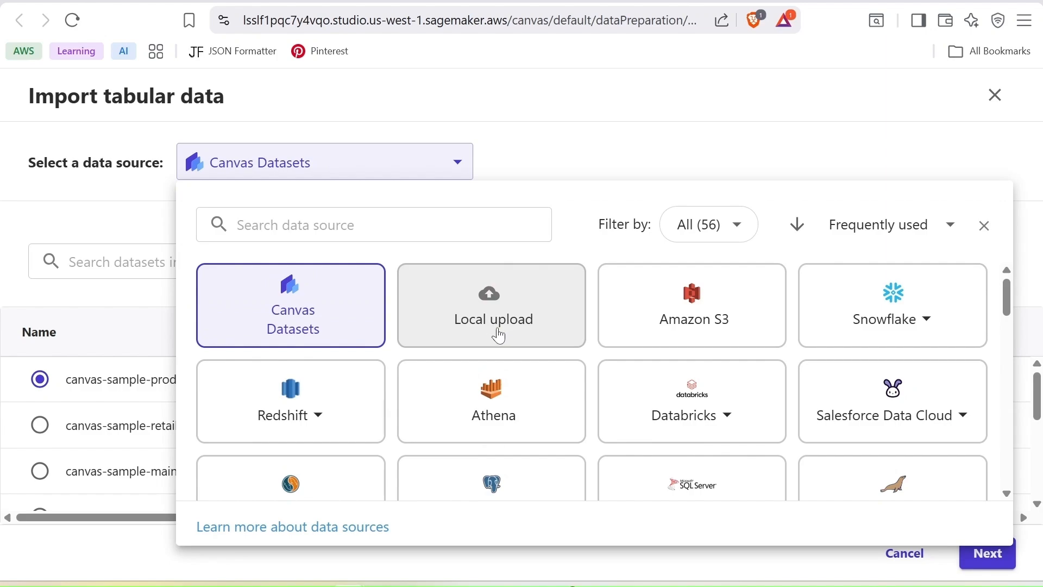
{"action": "scroll", "coordinate": [509, 378], "scroll_direction": "down", "scroll_amount": 5}
{"action": "scroll", "coordinate": [507, 376], "scroll_direction": "up", "scroll_amount": 4}
{"action": "scroll", "coordinate": [506, 379], "scroll_direction": "up", "scroll_amount": 1}
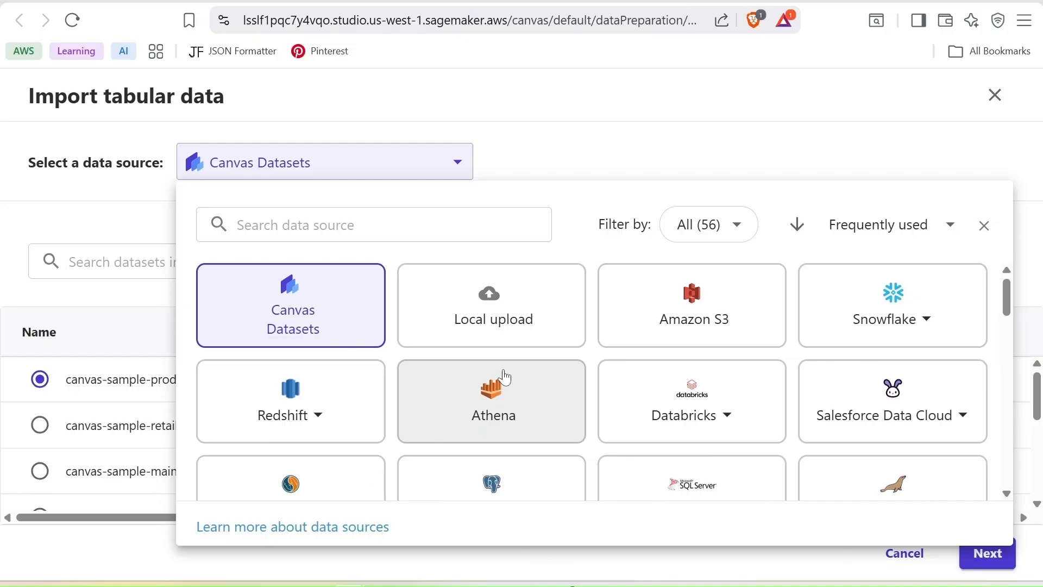
{"action": "left_click", "coordinate": [674, 313]}
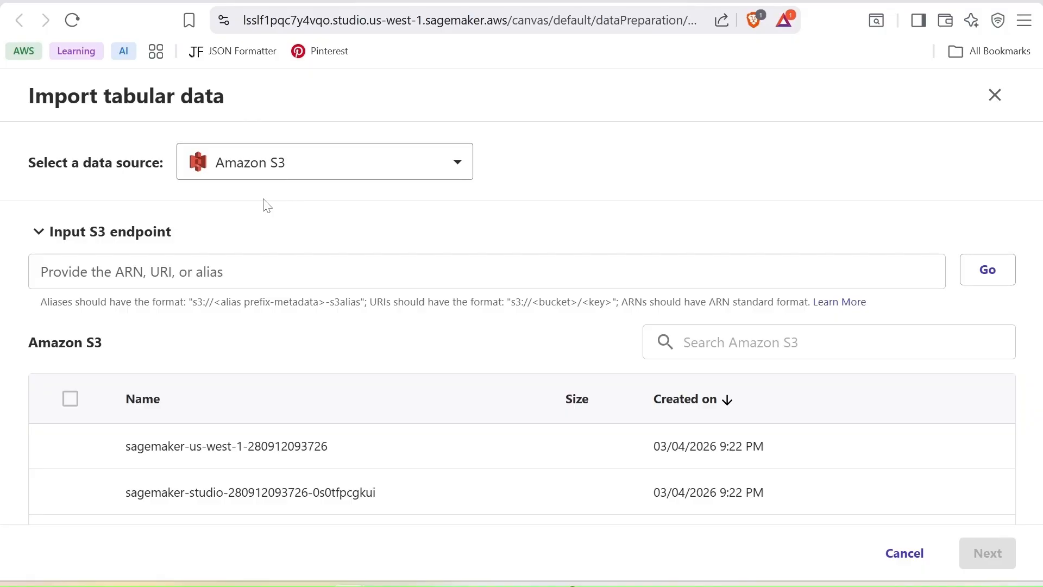
Step: Copy the S3 URI of customer_data.csv from the dw-demo-bucket-3426 bucket and return to the import page
{"action": "left_click", "coordinate": [333, 1]}
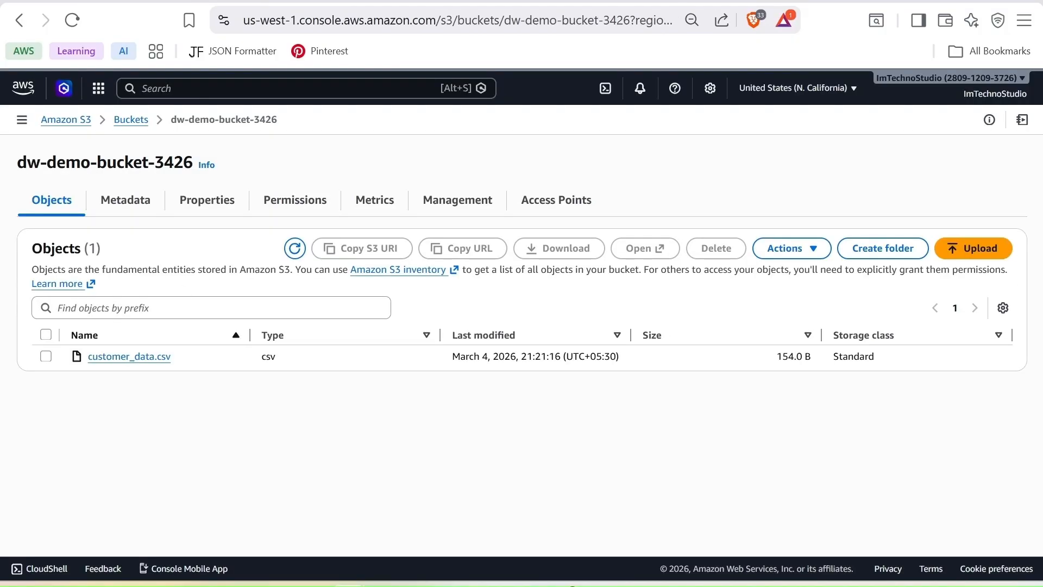
{"action": "left_click", "coordinate": [137, 358]}
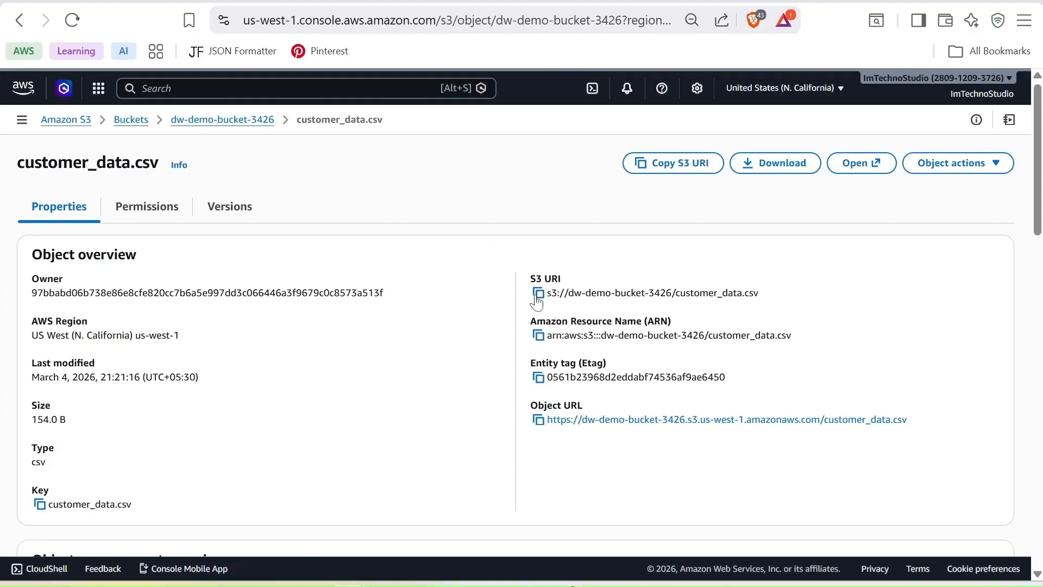
{"action": "left_click", "coordinate": [539, 295]}
{"action": "left_click", "coordinate": [615, 1]}
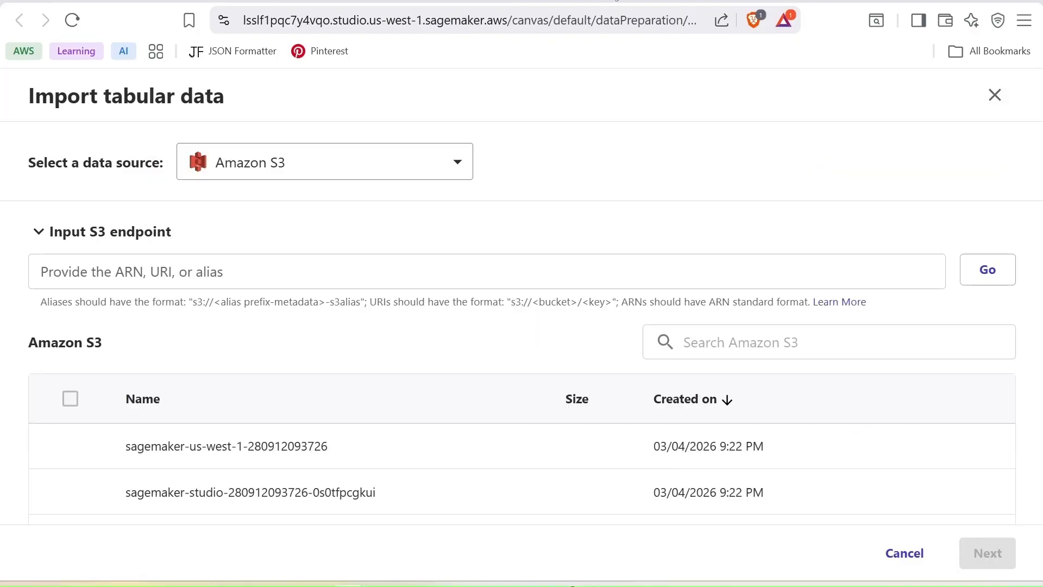
Step: Look up the S3 endpoint s3://dw-demo-bucket-3426/customer_data.csv, select customer_data.csv and continue to its preview
{"action": "left_click", "coordinate": [315, 264]}
{"action": "key", "text": "ctrl+v"}
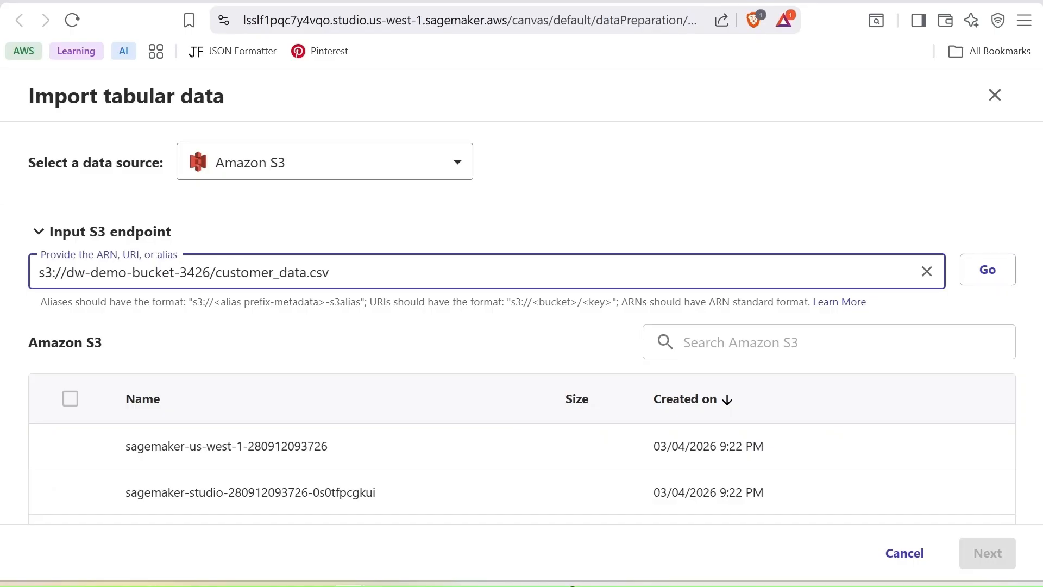
{"action": "left_click", "coordinate": [988, 275]}
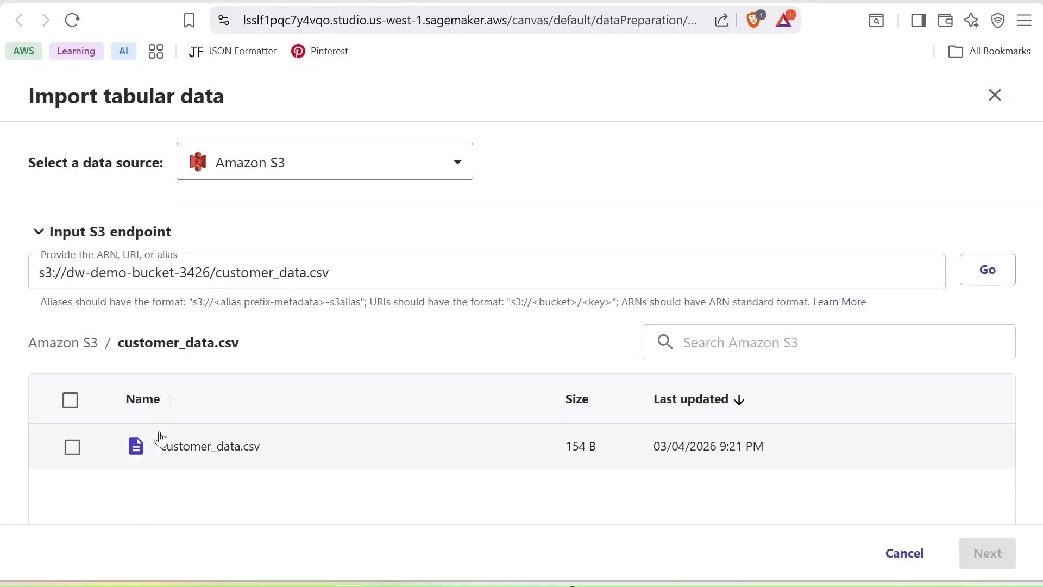
{"action": "left_click", "coordinate": [72, 447]}
{"action": "left_click", "coordinate": [986, 553]}
Step: Review the previewed customer data, set the sample size to 1000 and import the dataset
{"action": "scroll", "coordinate": [669, 395], "scroll_direction": "down", "scroll_amount": 3}
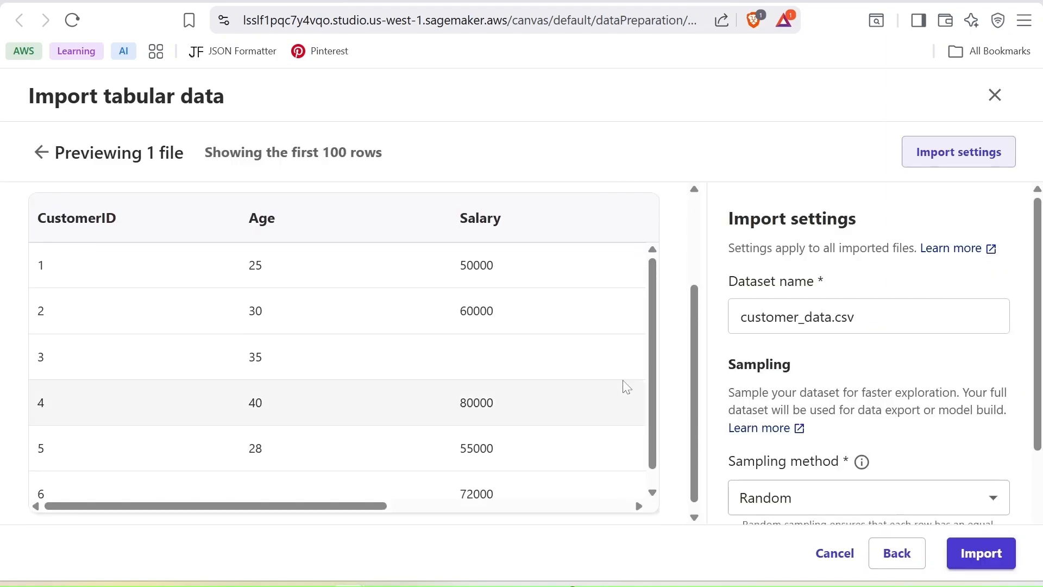
{"action": "scroll", "coordinate": [496, 369], "scroll_direction": "right", "scroll_amount": 5}
{"action": "scroll", "coordinate": [495, 369], "scroll_direction": "left", "scroll_amount": 5}
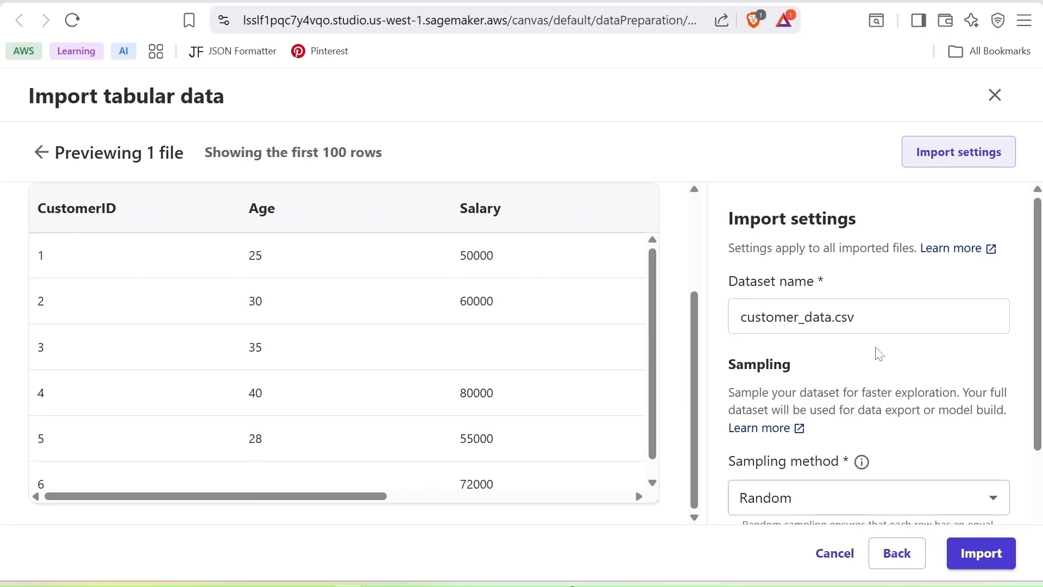
{"action": "scroll", "coordinate": [881, 360], "scroll_direction": "down", "scroll_amount": 2}
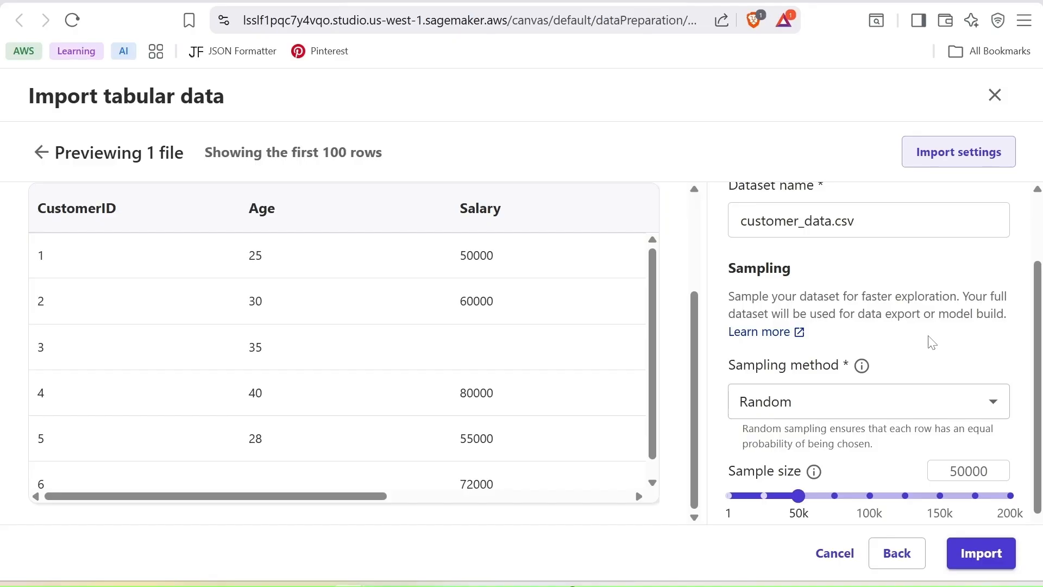
{"action": "scroll", "coordinate": [931, 341], "scroll_direction": "down", "scroll_amount": 1}
{"action": "left_click_drag", "start_coordinate": [996, 421], "coordinate": [911, 422]}
{"action": "type", "text": "1000"}
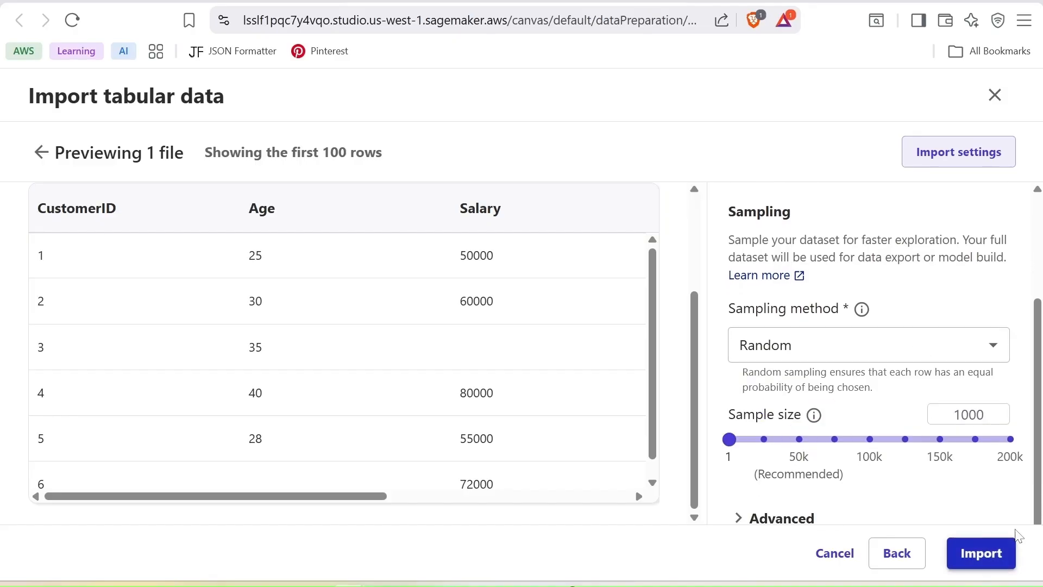
{"action": "left_click", "coordinate": [978, 560]}
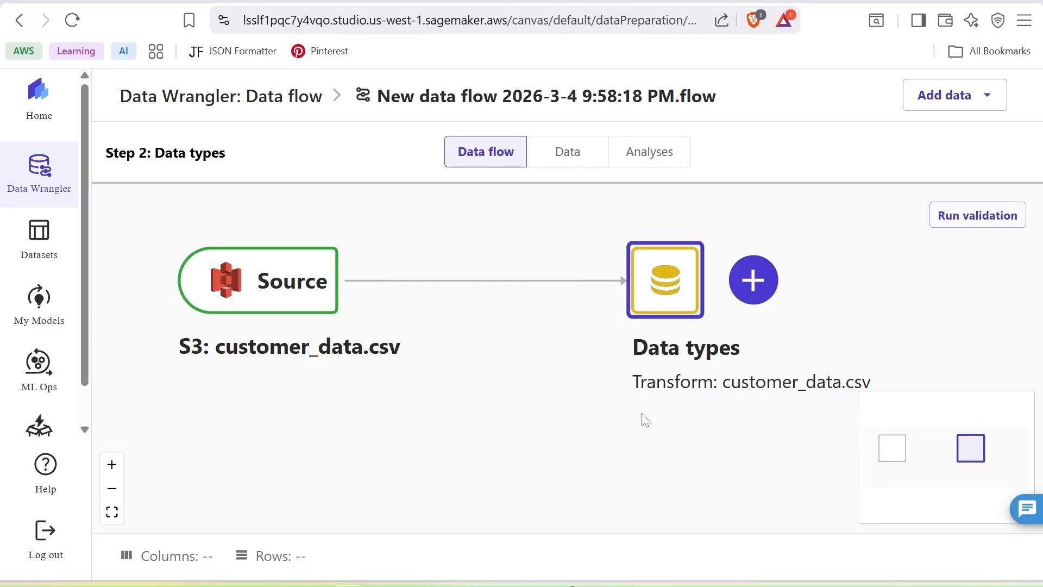
Step: Start a data insights analysis from the Data types node and select Data Quality And Insights Report as the analysis type
{"action": "scroll", "coordinate": [639, 426], "scroll_direction": "up", "scroll_amount": 1}
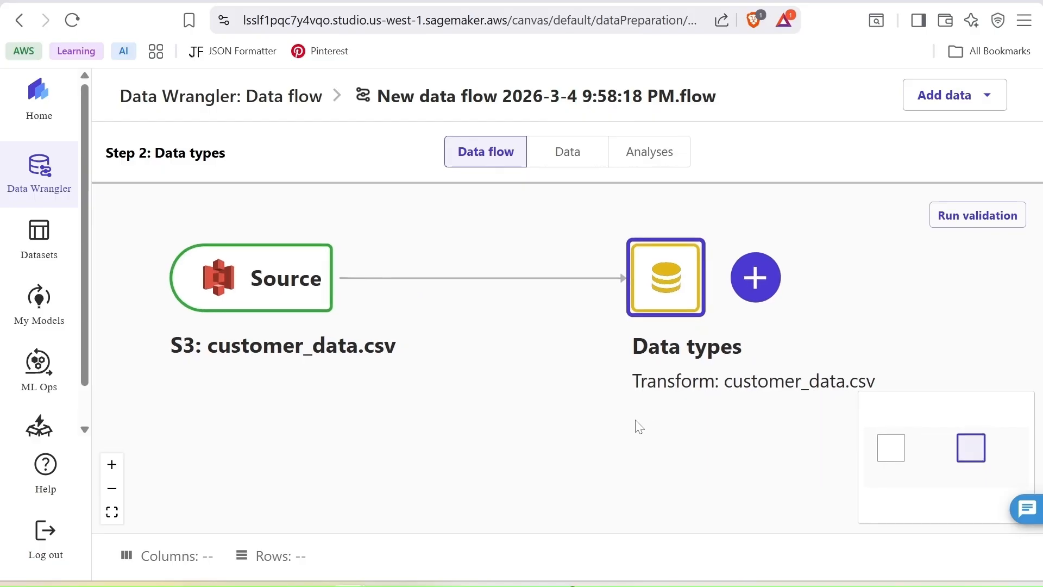
{"action": "left_click", "coordinate": [755, 280]}
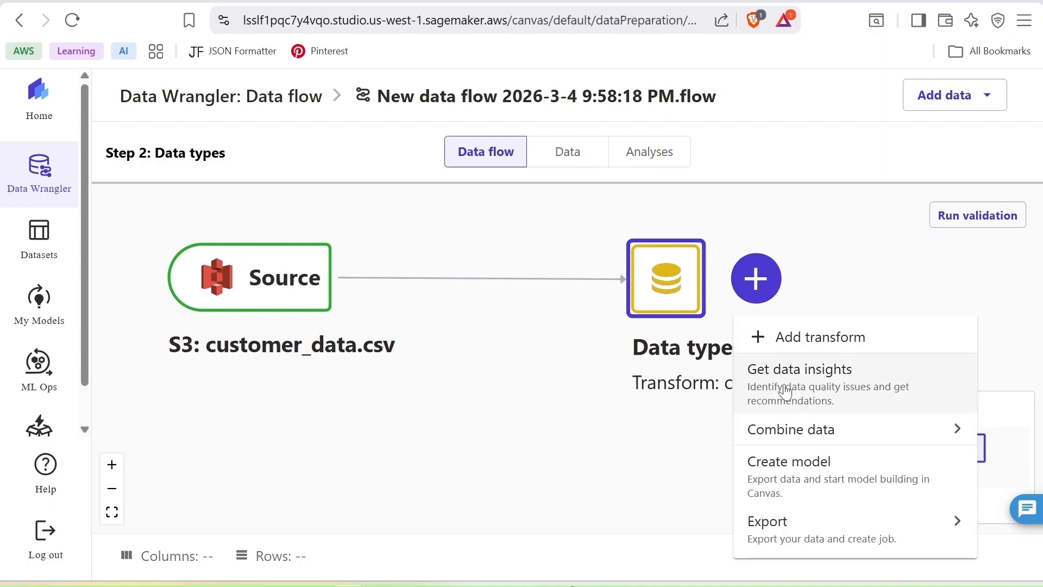
{"action": "left_click", "coordinate": [840, 388]}
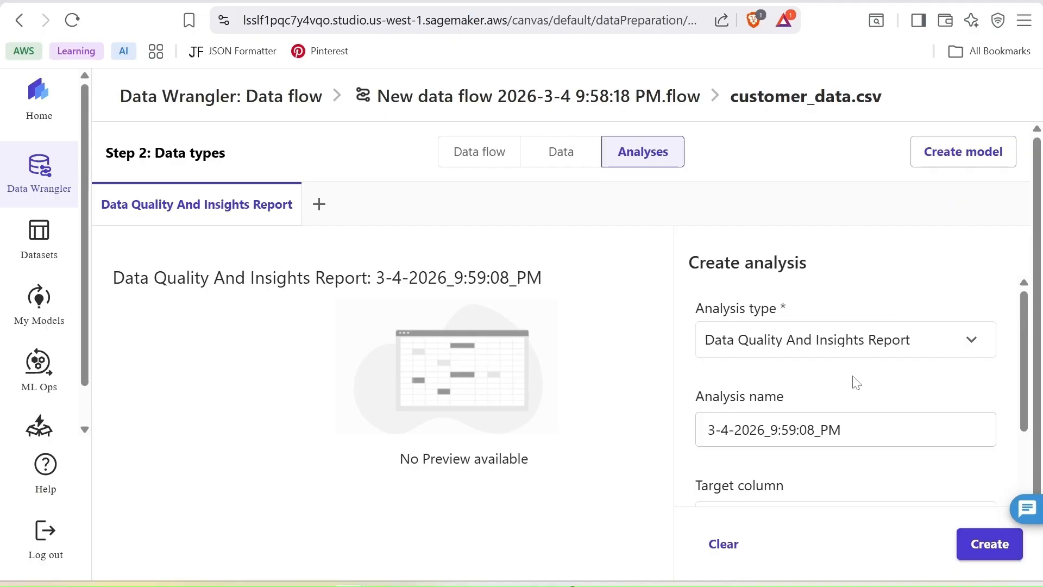
{"action": "left_click", "coordinate": [970, 339]}
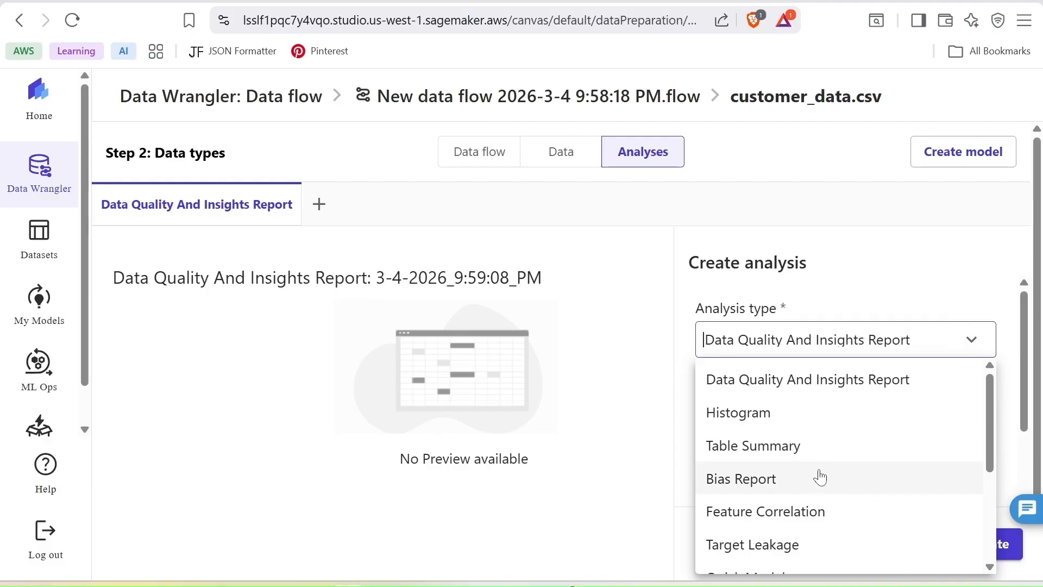
{"action": "scroll", "coordinate": [821, 476], "scroll_direction": "down", "scroll_amount": 2}
{"action": "scroll", "coordinate": [821, 466], "scroll_direction": "down", "scroll_amount": 2}
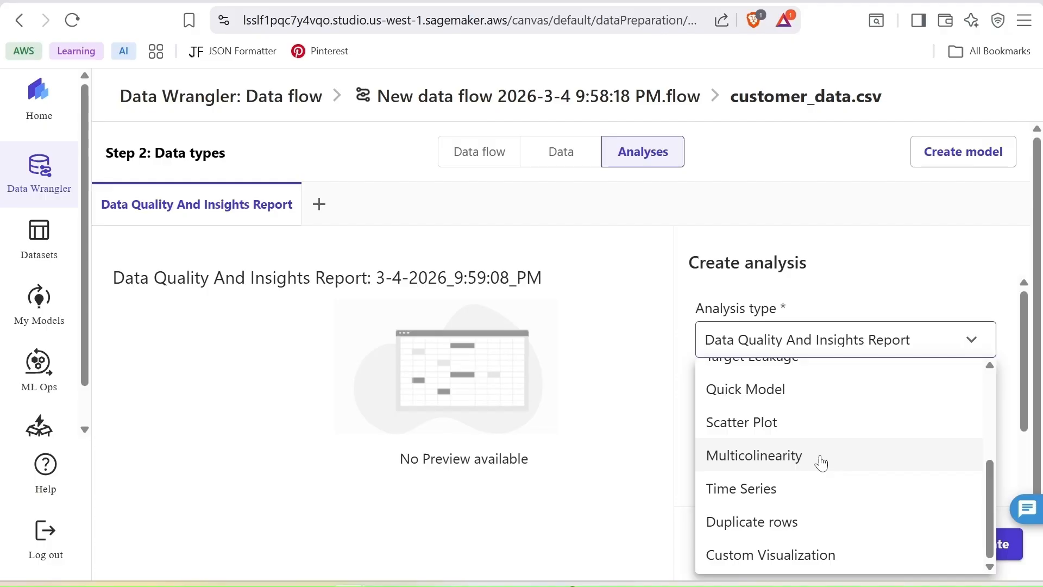
{"action": "scroll", "coordinate": [818, 459], "scroll_direction": "up", "scroll_amount": 4}
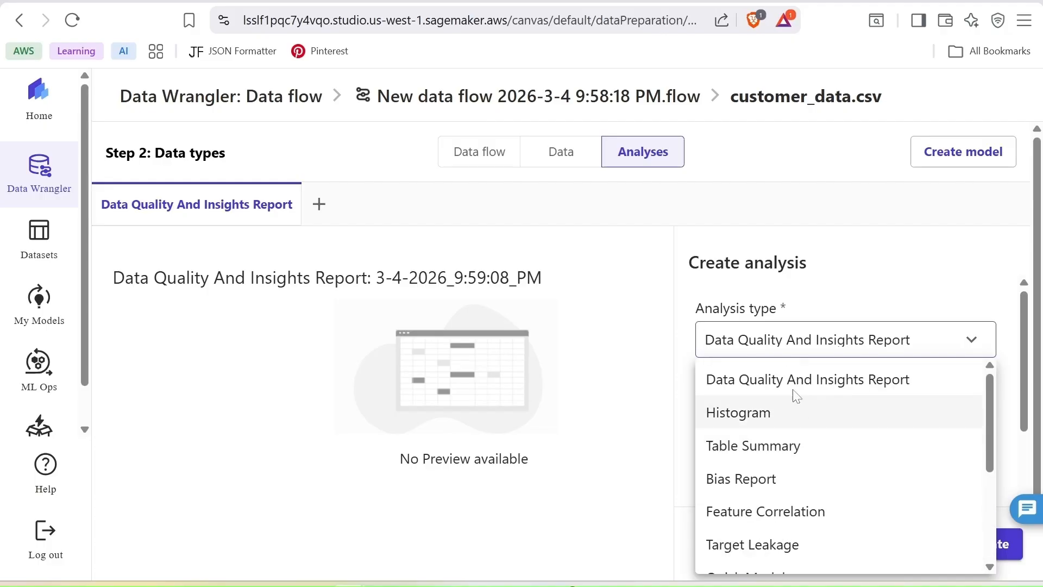
{"action": "left_click", "coordinate": [826, 383]}
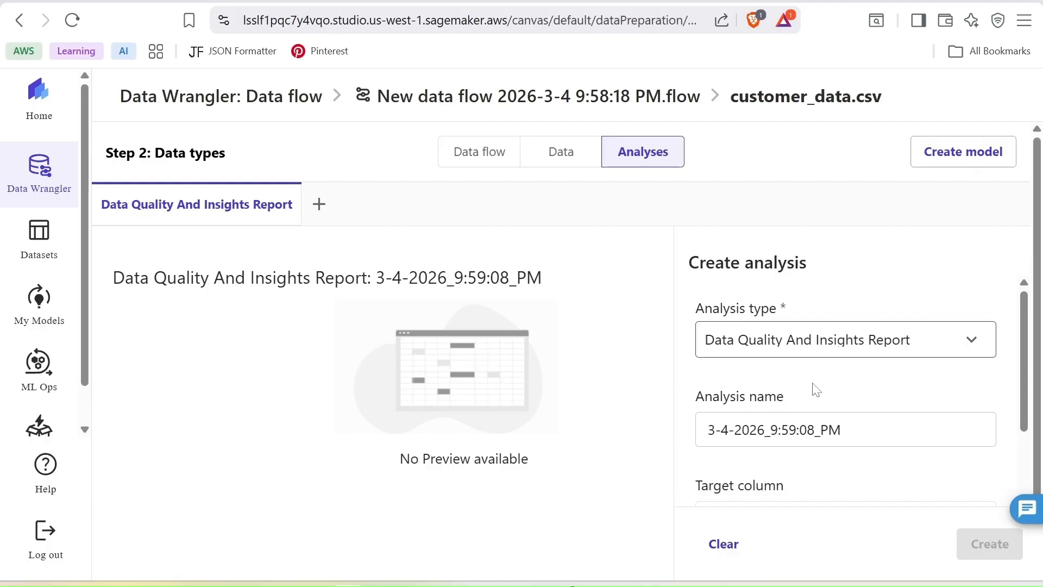
Step: Create the report with Purchased as the target column, Classification as the problem type and the sampled dataset, consulting the customer_data spreadsheet for the target
{"action": "scroll", "coordinate": [816, 390], "scroll_direction": "down", "scroll_amount": 3}
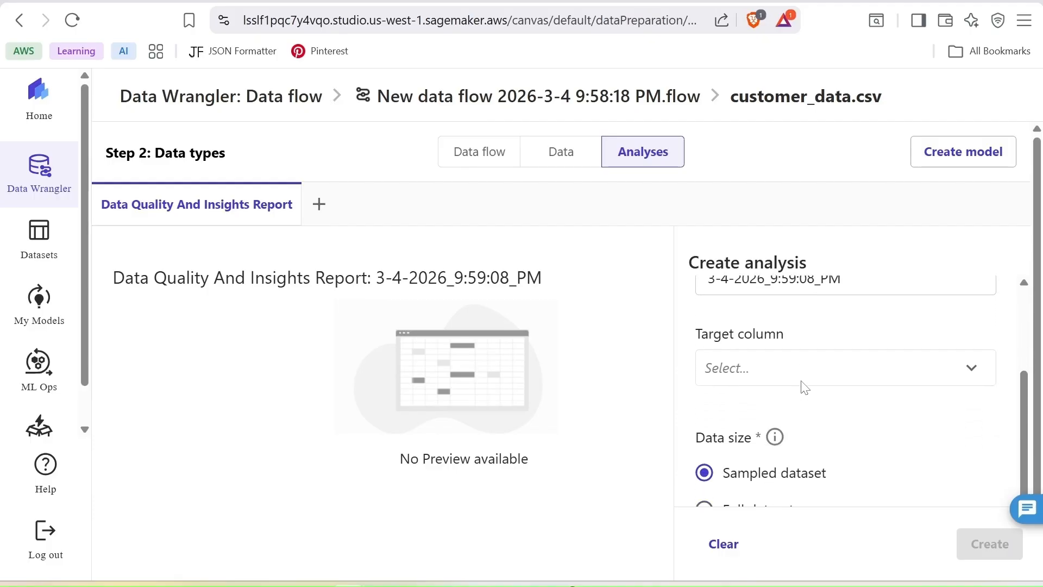
{"action": "left_click", "coordinate": [346, 585]}
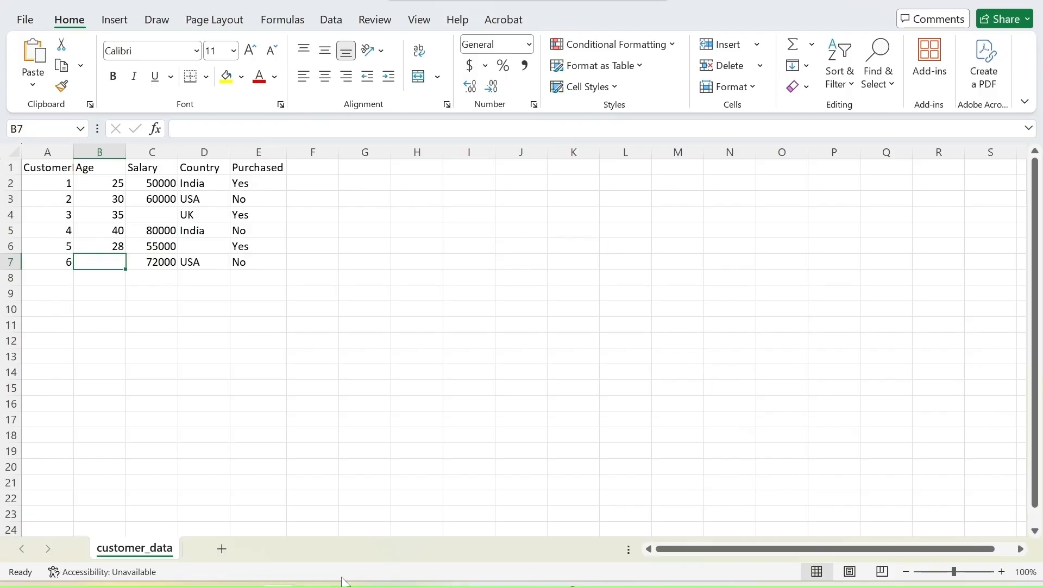
{"action": "left_click", "coordinate": [251, 169]}
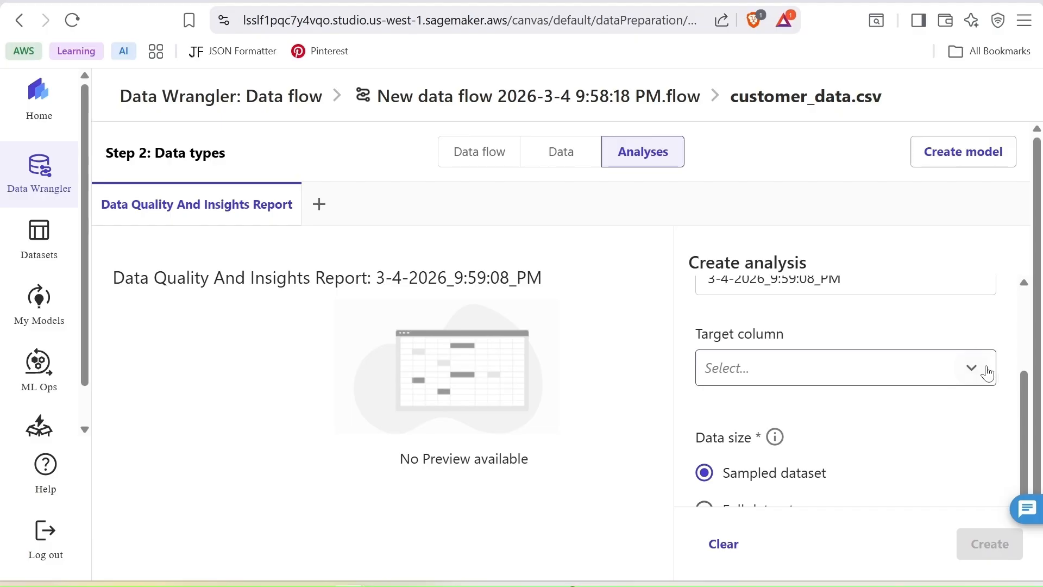
{"action": "left_click", "coordinate": [979, 368]}
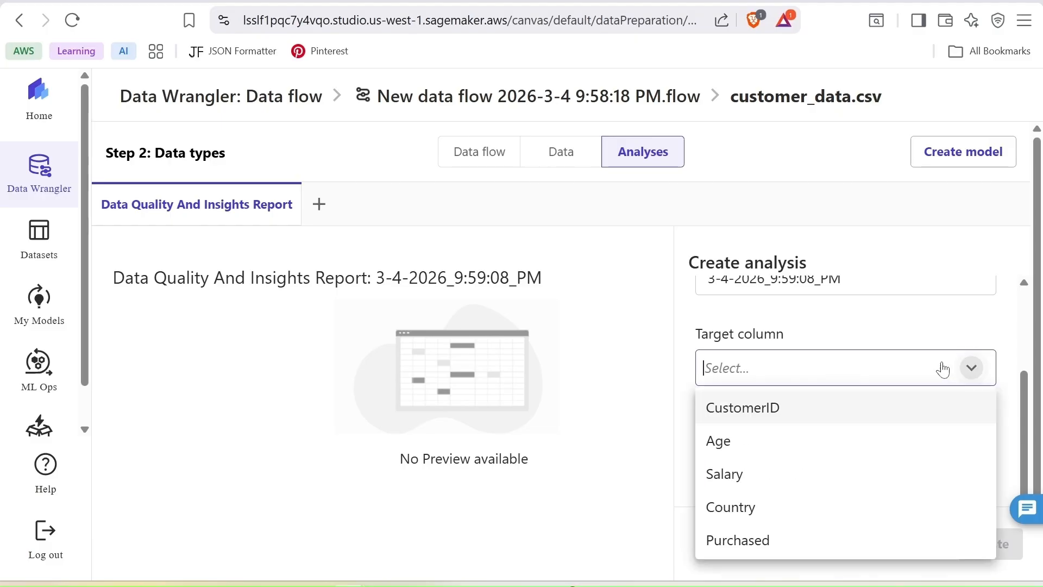
{"action": "left_click", "coordinate": [748, 543]}
{"action": "scroll", "coordinate": [750, 441], "scroll_direction": "down", "scroll_amount": 1}
{"action": "left_click", "coordinate": [704, 447]}
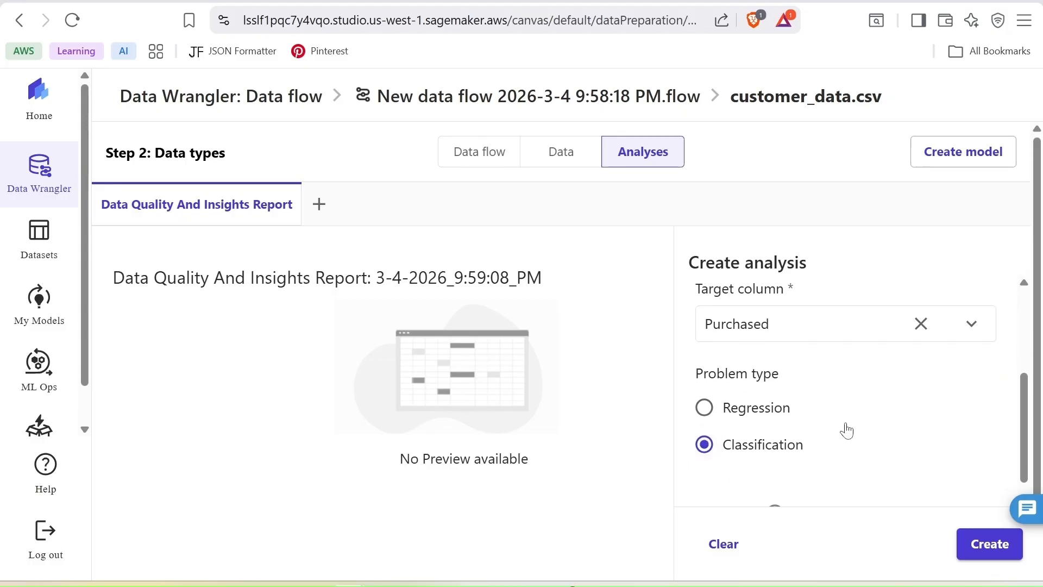
{"action": "scroll", "coordinate": [824, 430], "scroll_direction": "down", "scroll_amount": 2}
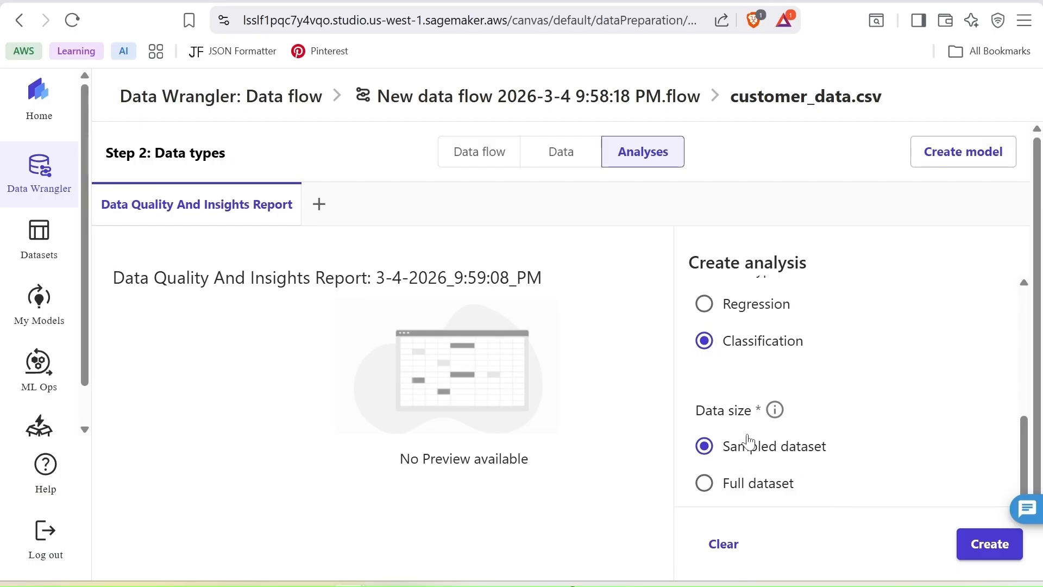
{"action": "left_click", "coordinate": [989, 546]}
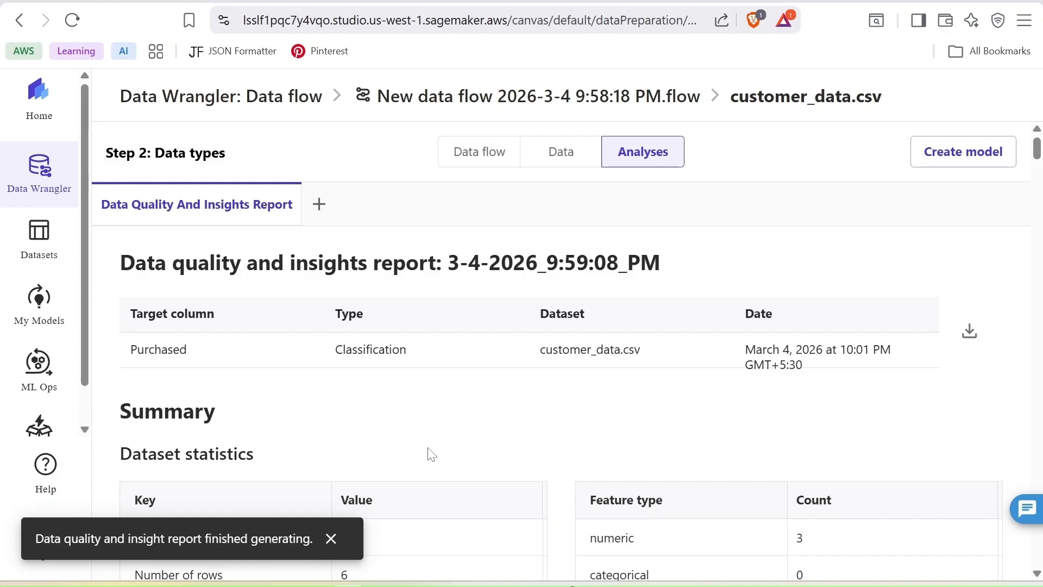
Step: Examine the report's summary and the feature table's prediction power, type, valid and missing values, and return to the data flow
{"action": "scroll", "coordinate": [400, 444], "scroll_direction": "down", "scroll_amount": 10}
{"action": "scroll", "coordinate": [399, 445], "scroll_direction": "down", "scroll_amount": 9}
{"action": "scroll", "coordinate": [397, 443], "scroll_direction": "up", "scroll_amount": 4}
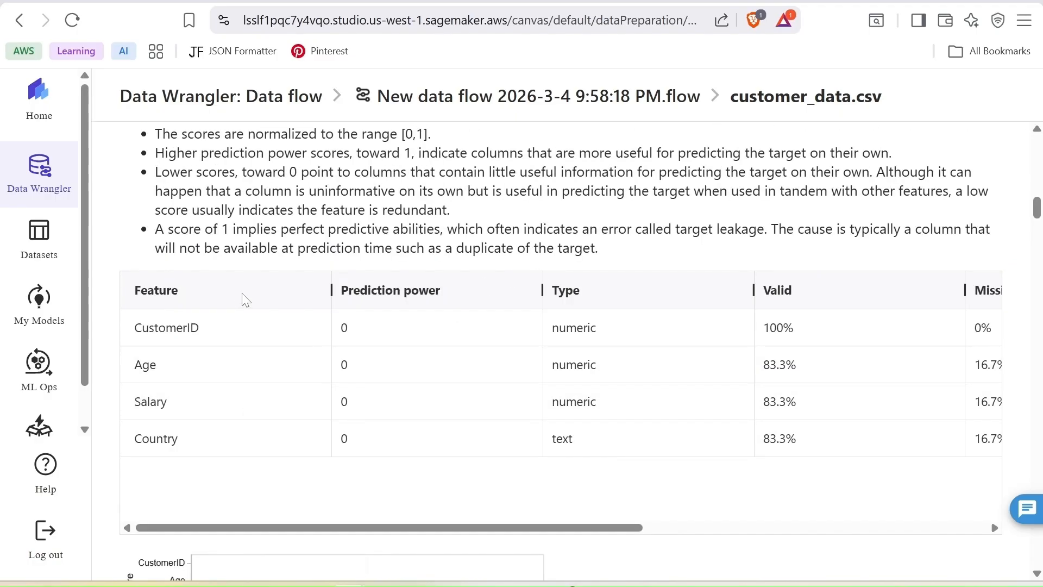
{"action": "scroll", "coordinate": [652, 400], "scroll_direction": "right", "scroll_amount": 3}
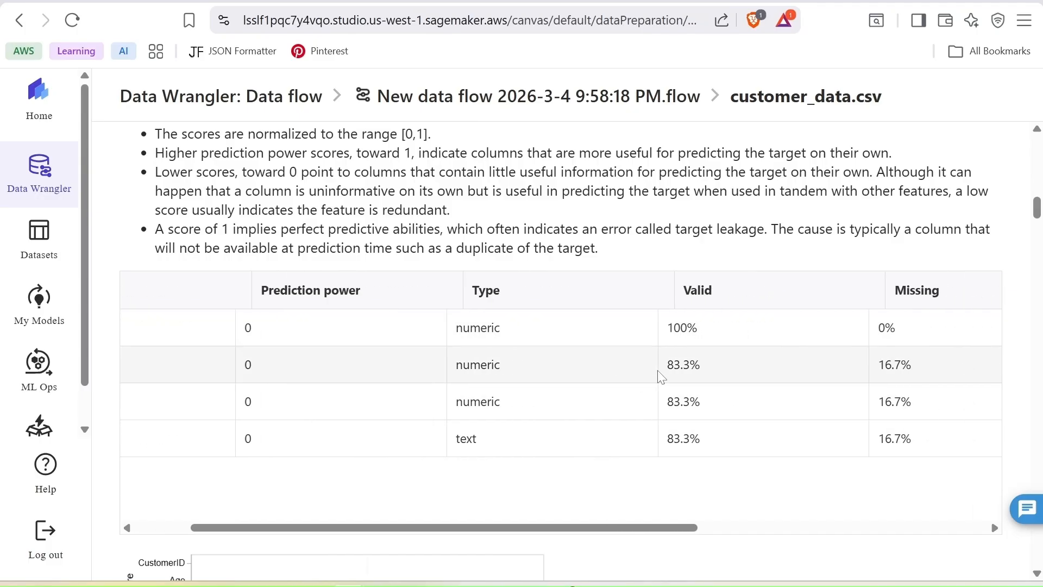
{"action": "scroll", "coordinate": [752, 402], "scroll_direction": "left", "scroll_amount": 1}
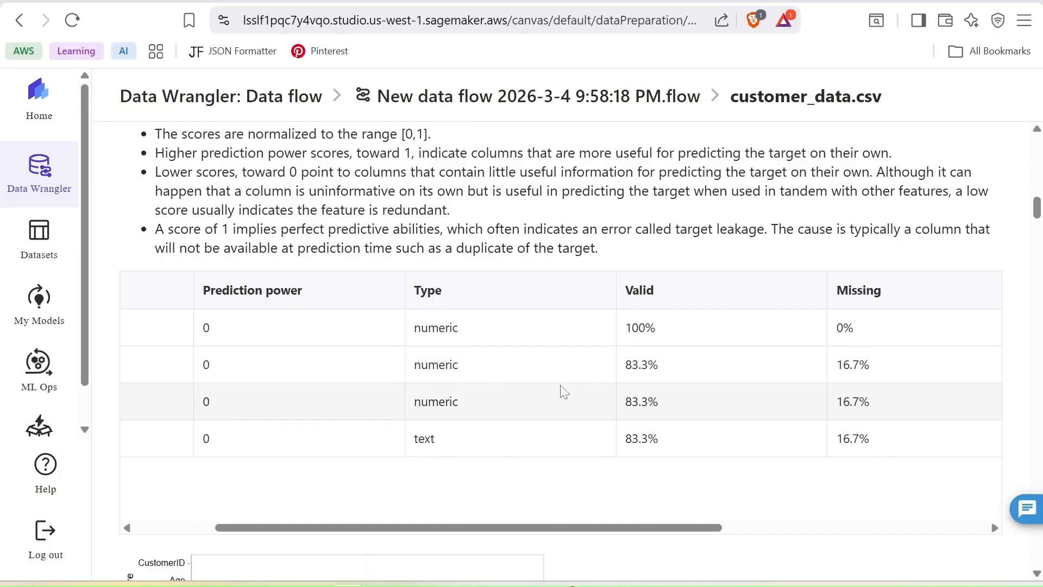
{"action": "scroll", "coordinate": [370, 372], "scroll_direction": "right", "scroll_amount": 4}
{"action": "scroll", "coordinate": [370, 372], "scroll_direction": "left", "scroll_amount": 2}
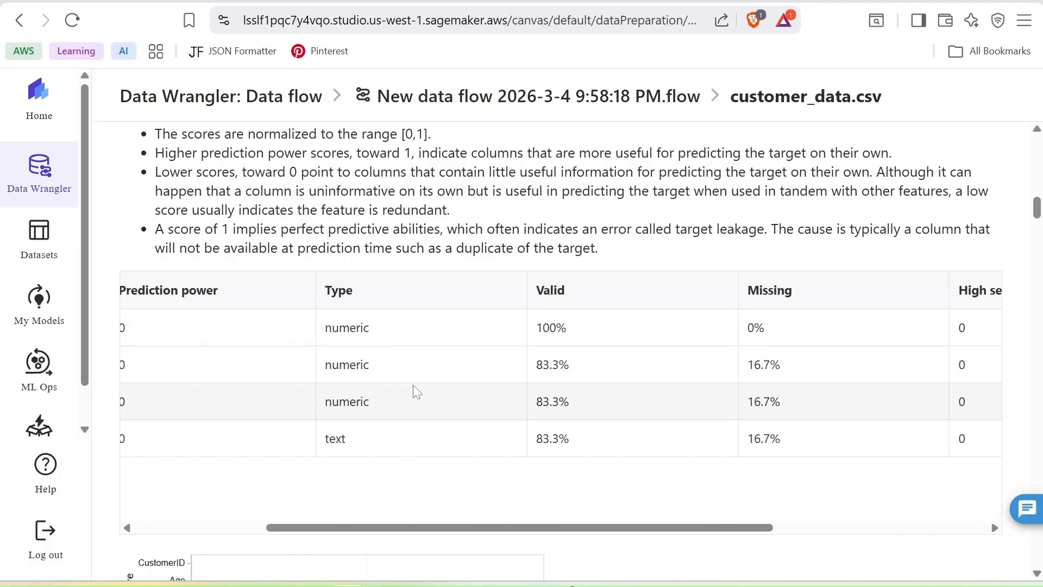
{"action": "scroll", "coordinate": [413, 393], "scroll_direction": "left", "scroll_amount": 5}
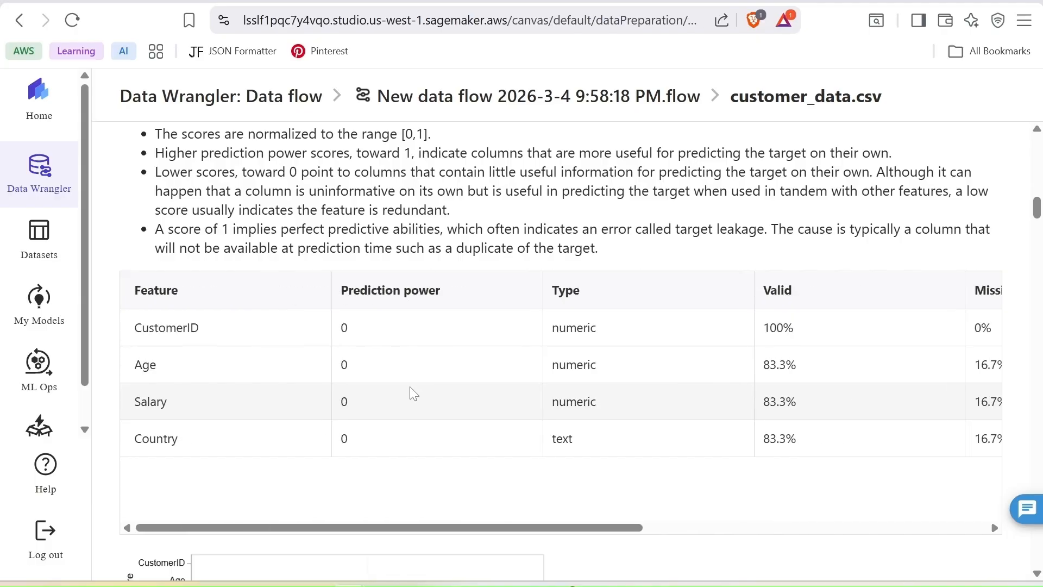
{"action": "scroll", "coordinate": [449, 380], "scroll_direction": "up", "scroll_amount": 15}
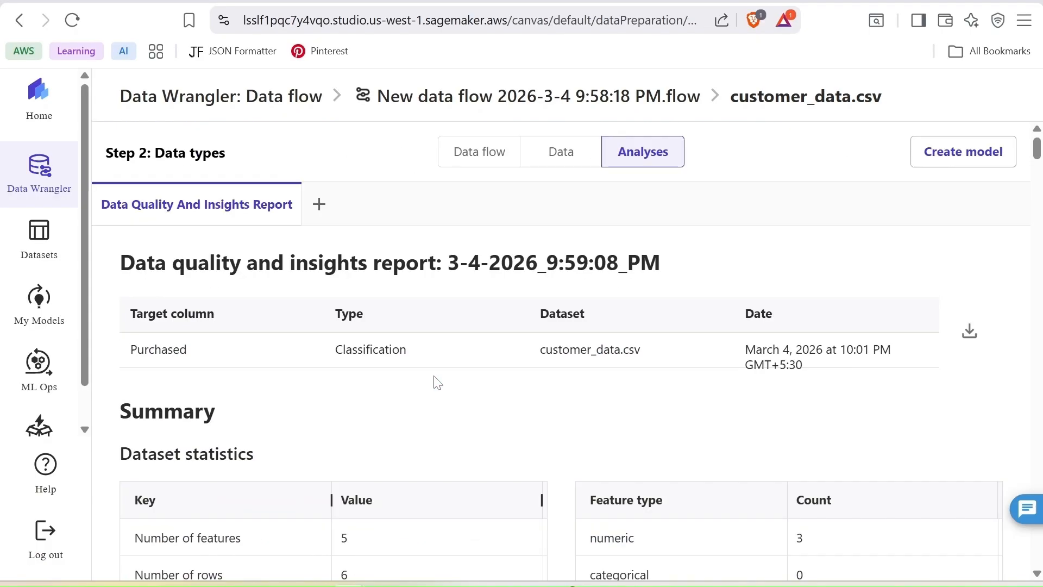
{"action": "scroll", "coordinate": [423, 434], "scroll_direction": "down", "scroll_amount": 15}
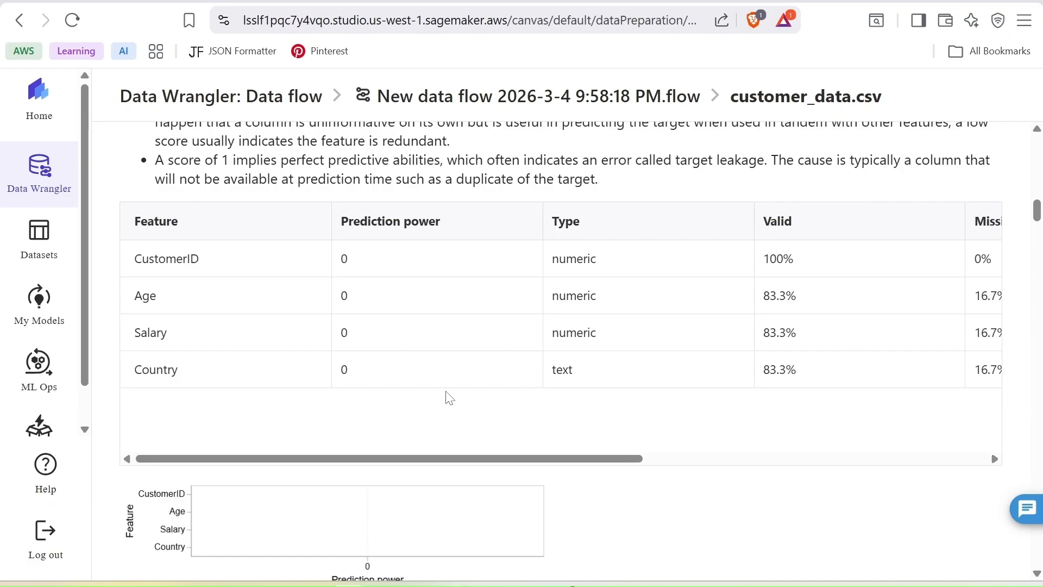
{"action": "scroll", "coordinate": [456, 320], "scroll_direction": "up", "scroll_amount": 6}
{"action": "scroll", "coordinate": [456, 324], "scroll_direction": "up", "scroll_amount": 10}
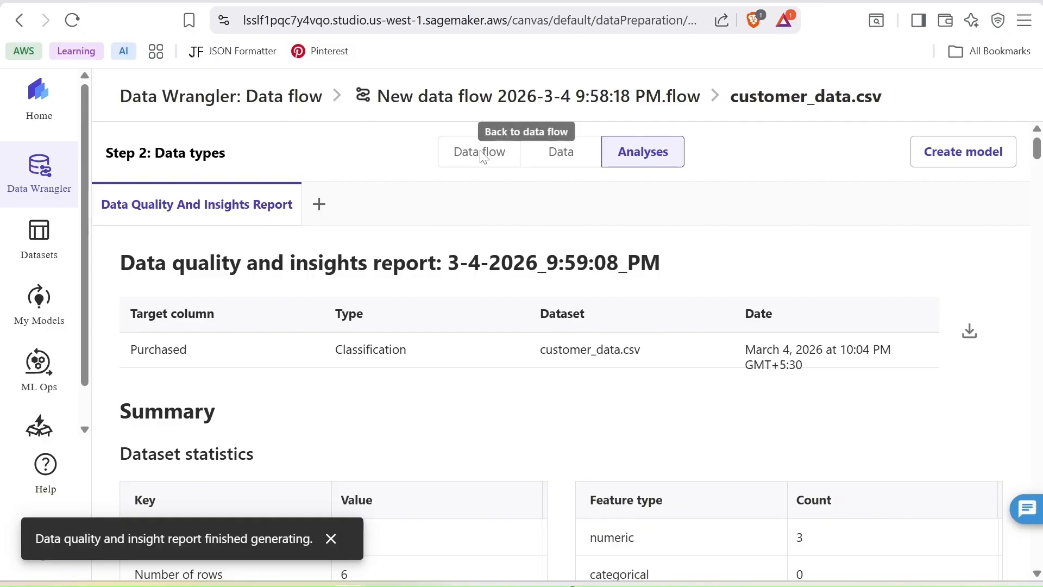
{"action": "left_click", "coordinate": [482, 154]}
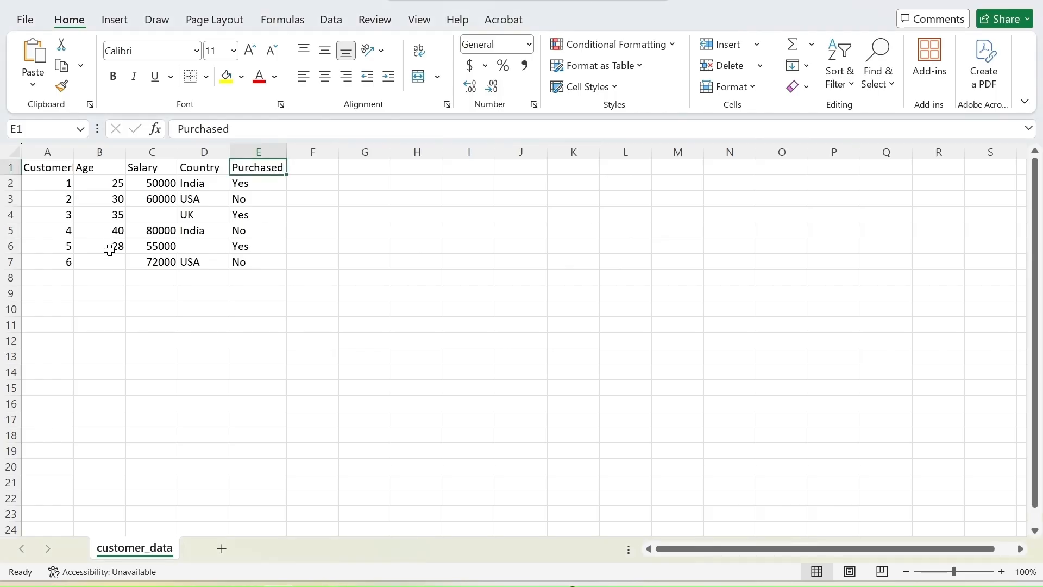
Step: Locate the blank Age, Salary and Country cells in the customer_data Excel sheet and switch back to SageMaker Canvas
{"action": "left_click", "coordinate": [106, 265]}
{"action": "left_click", "coordinate": [154, 214]}
{"action": "left_click", "coordinate": [184, 230]}
{"action": "left_click", "coordinate": [197, 246]}
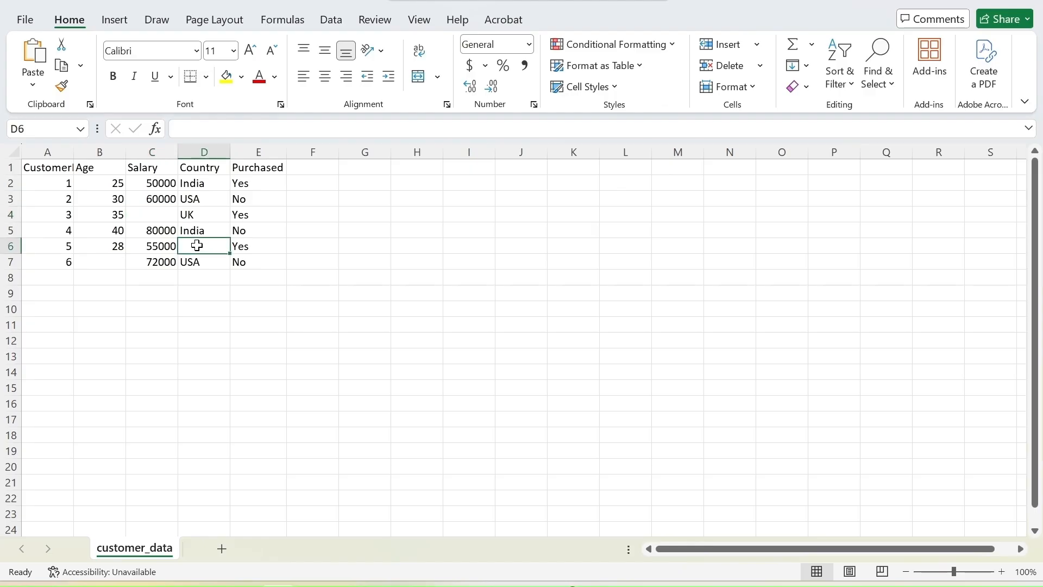
{"action": "key", "text": "alt+Tab"}
Step: Add a transform after the Data types node and choose Handle missing
{"action": "left_click", "coordinate": [542, 346]}
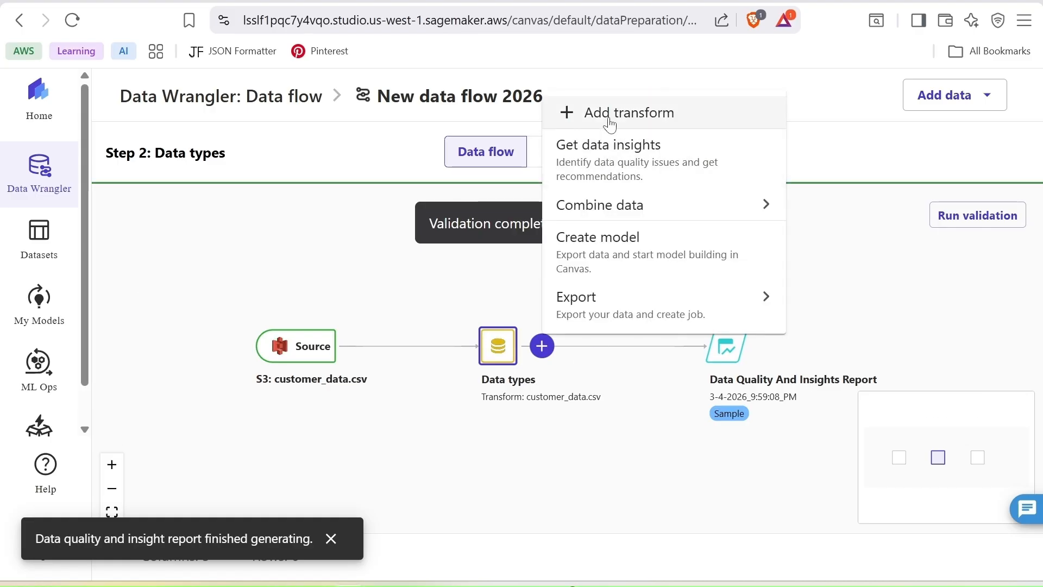
{"action": "left_click", "coordinate": [648, 117]}
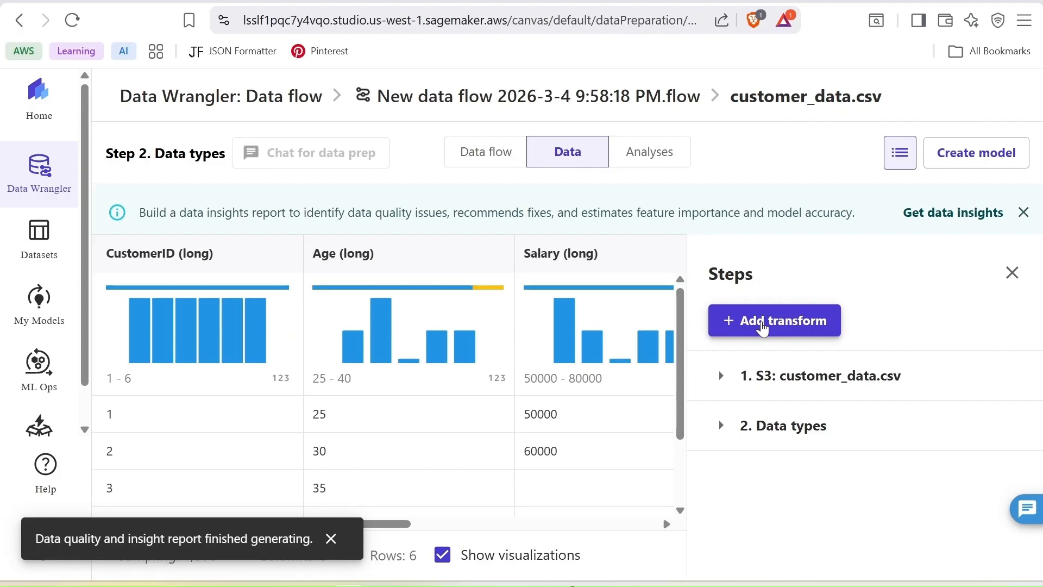
{"action": "left_click", "coordinate": [775, 329]}
{"action": "scroll", "coordinate": [763, 445], "scroll_direction": "down", "scroll_amount": 10}
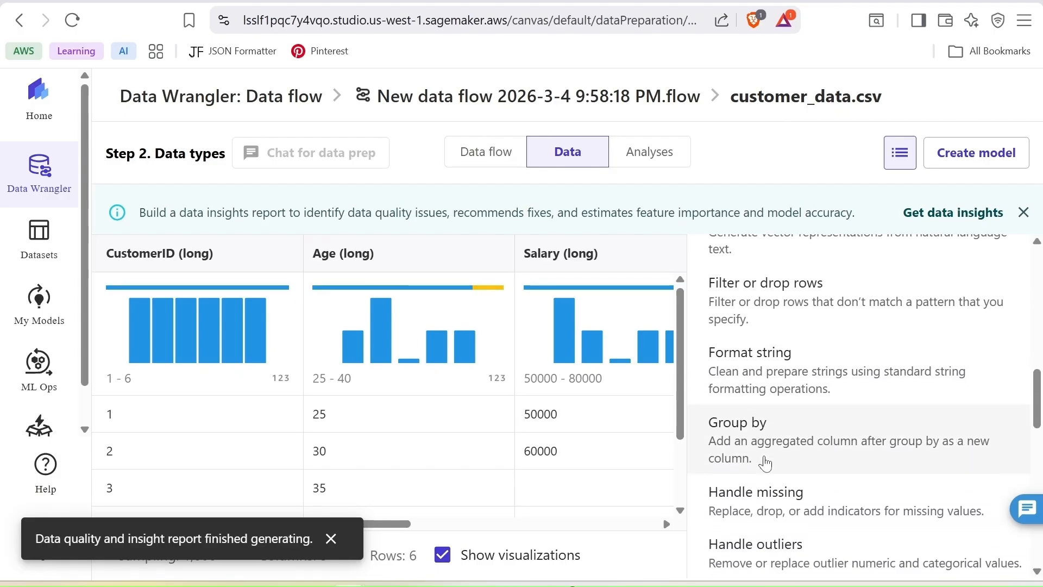
{"action": "left_click", "coordinate": [752, 371]}
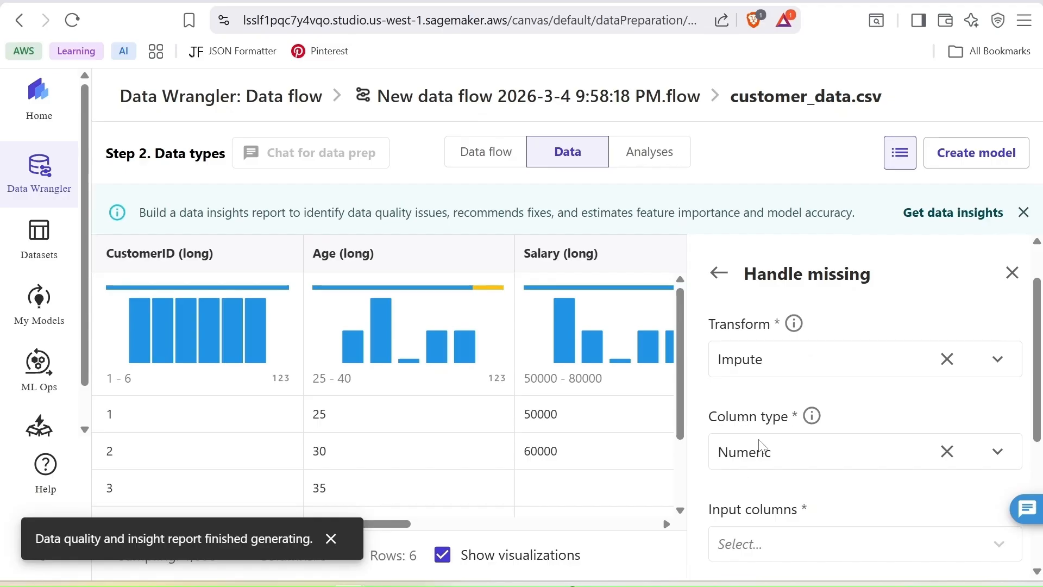
Step: Impute missing numeric values in the Age and Salary columns and add the transform to the flow
{"action": "scroll", "coordinate": [759, 446], "scroll_direction": "down", "scroll_amount": 3}
{"action": "left_click", "coordinate": [973, 383]}
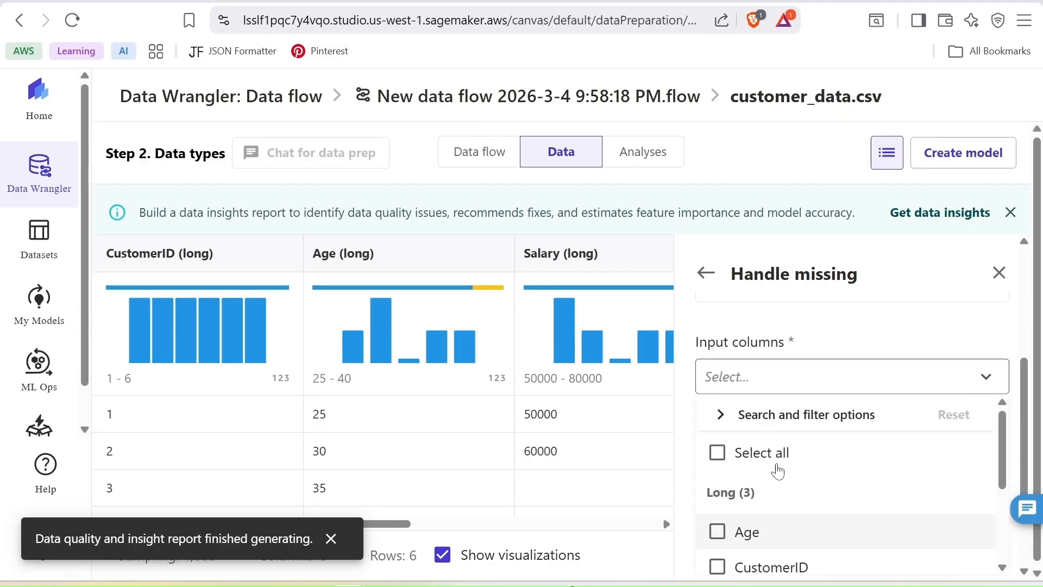
{"action": "scroll", "coordinate": [760, 473], "scroll_direction": "down", "scroll_amount": 2}
{"action": "left_click", "coordinate": [717, 460]}
{"action": "left_click", "coordinate": [718, 531]}
{"action": "scroll", "coordinate": [788, 533], "scroll_direction": "down", "scroll_amount": 3}
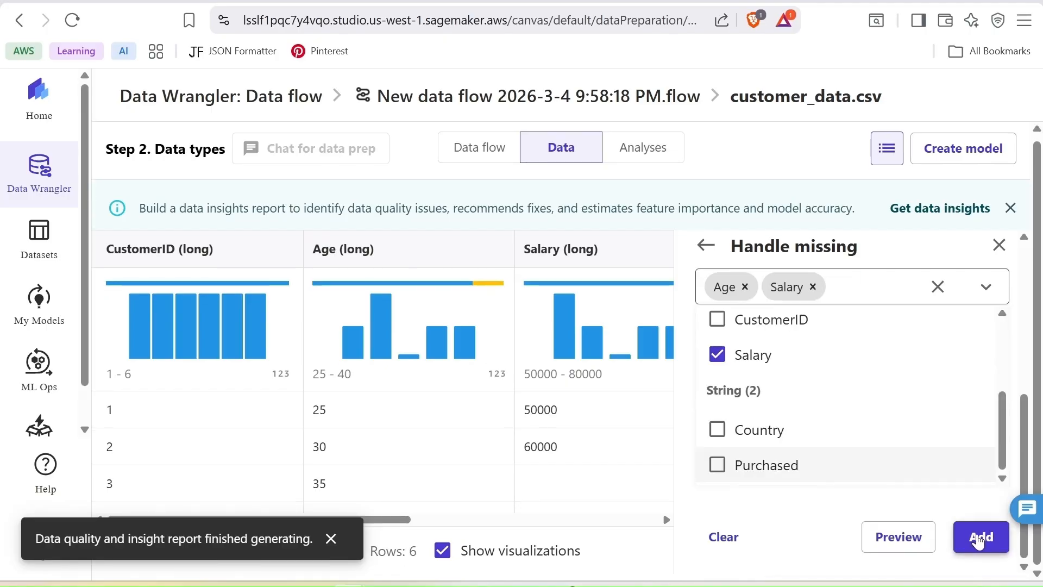
{"action": "left_click", "coordinate": [980, 538]}
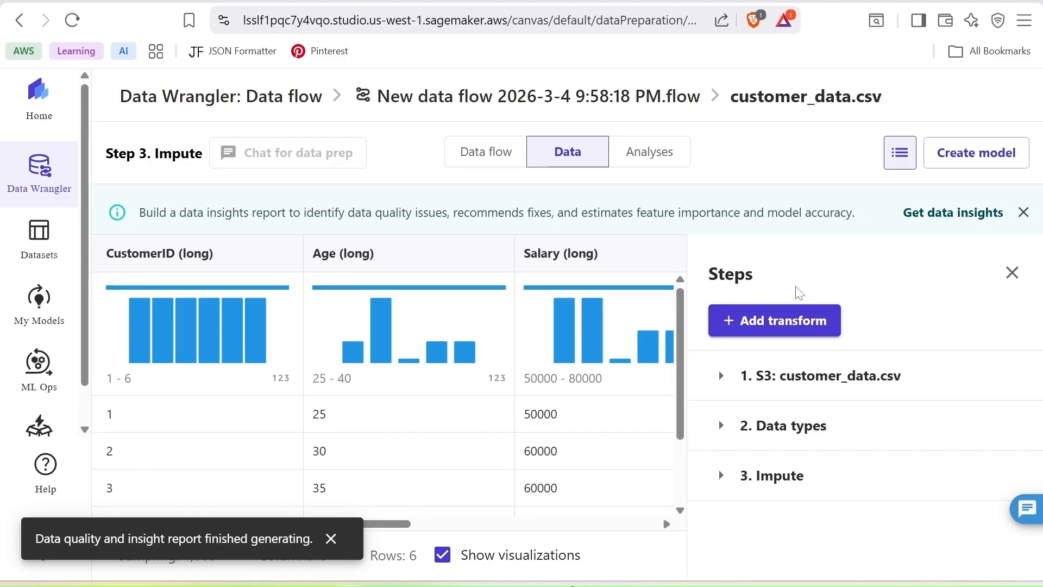
Step: Add another Handle missing transform after the Impute step and set its column type to Categorical
{"action": "left_click", "coordinate": [782, 325]}
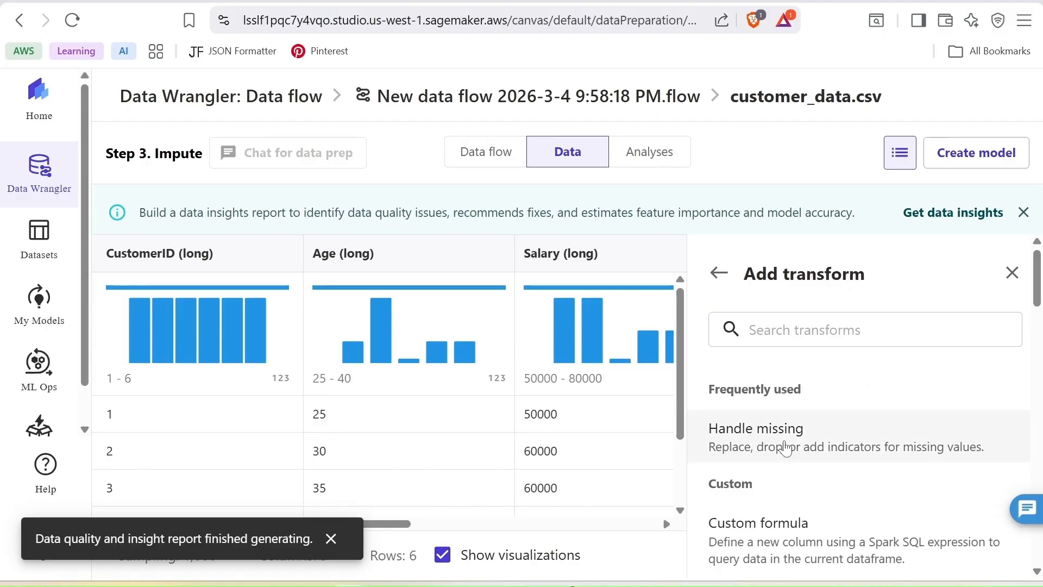
{"action": "left_click", "coordinate": [797, 440]}
{"action": "scroll", "coordinate": [788, 442], "scroll_direction": "down", "scroll_amount": 2}
{"action": "left_click", "coordinate": [991, 391]}
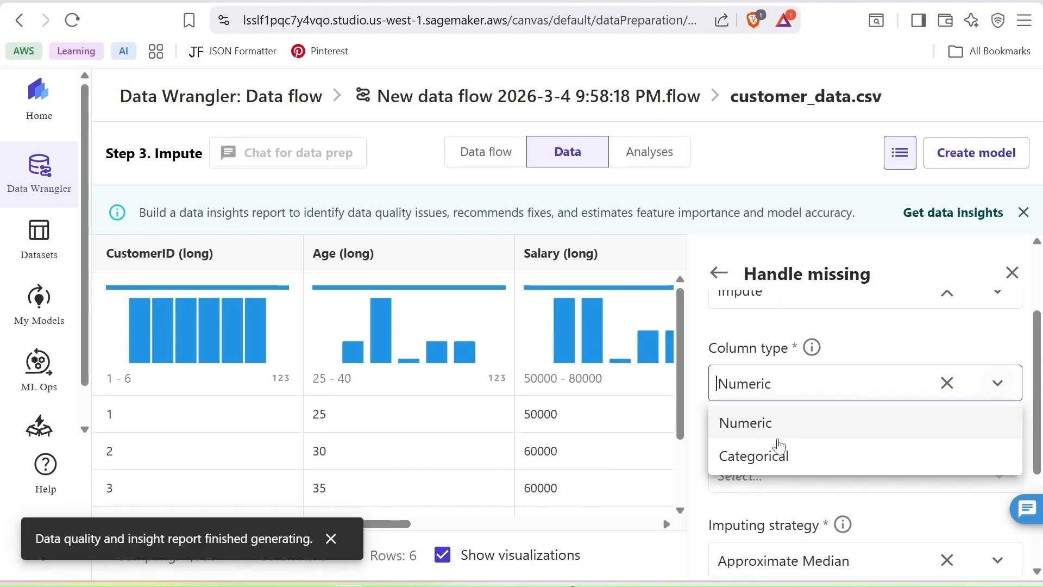
{"action": "left_click", "coordinate": [763, 459]}
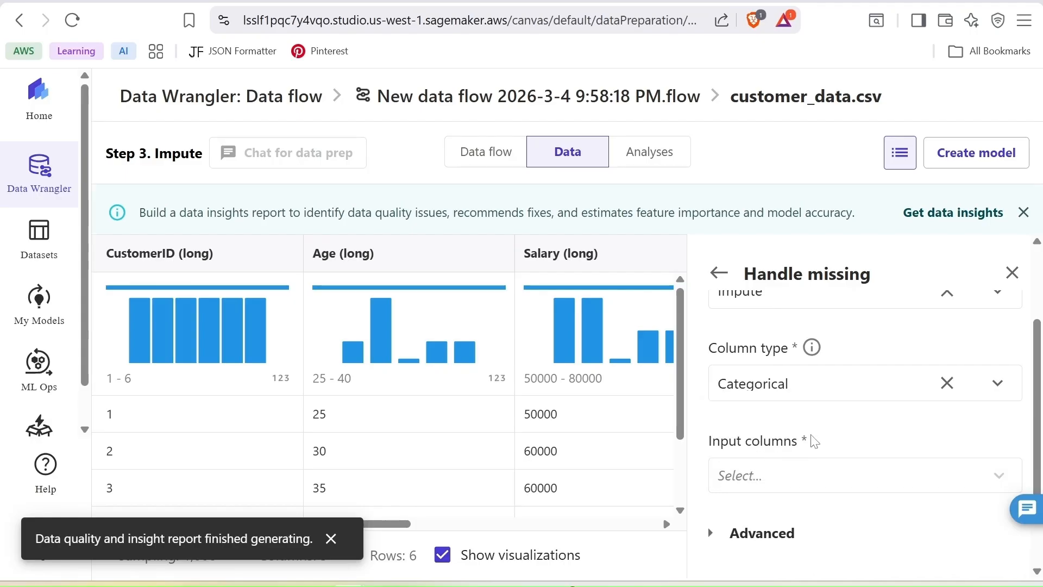
Step: Choose Country as the input column for the categorical imputation and add the transform to the flow
{"action": "scroll", "coordinate": [814, 441], "scroll_direction": "down", "scroll_amount": 2}
{"action": "left_click", "coordinate": [984, 381]}
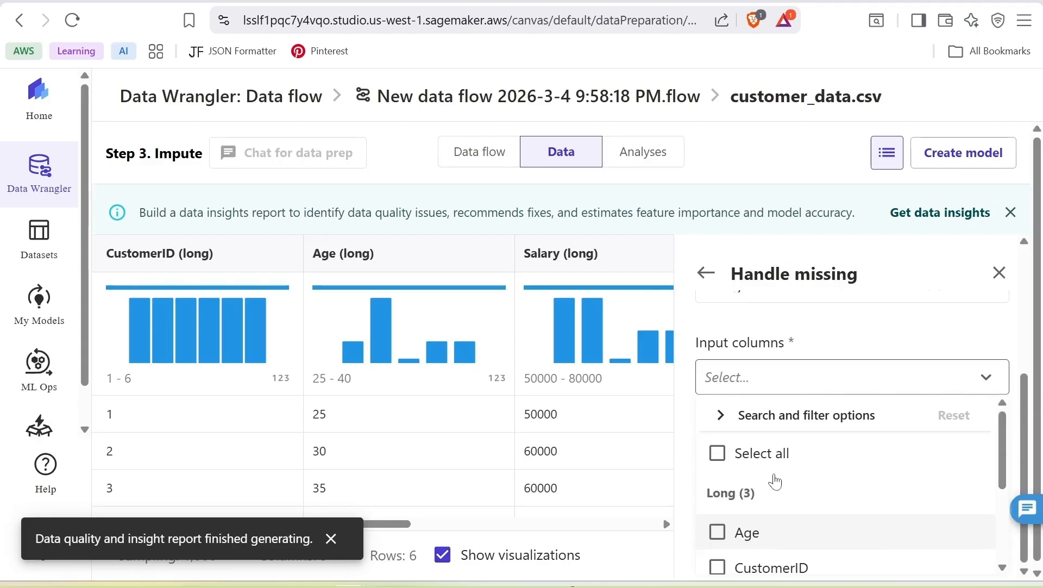
{"action": "scroll", "coordinate": [776, 478], "scroll_direction": "down", "scroll_amount": 3}
{"action": "left_click", "coordinate": [717, 520]}
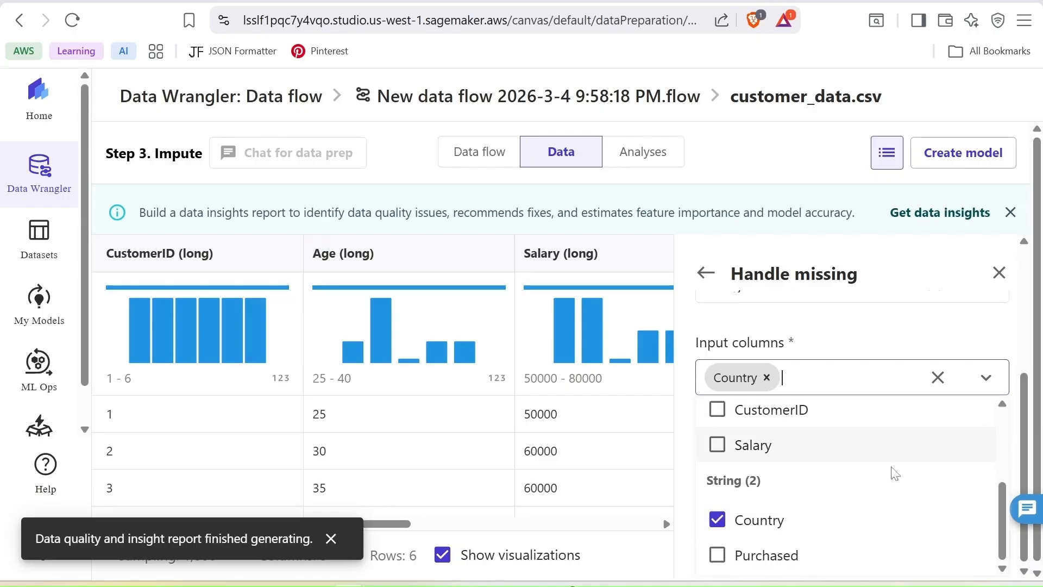
{"action": "left_click", "coordinate": [984, 380]}
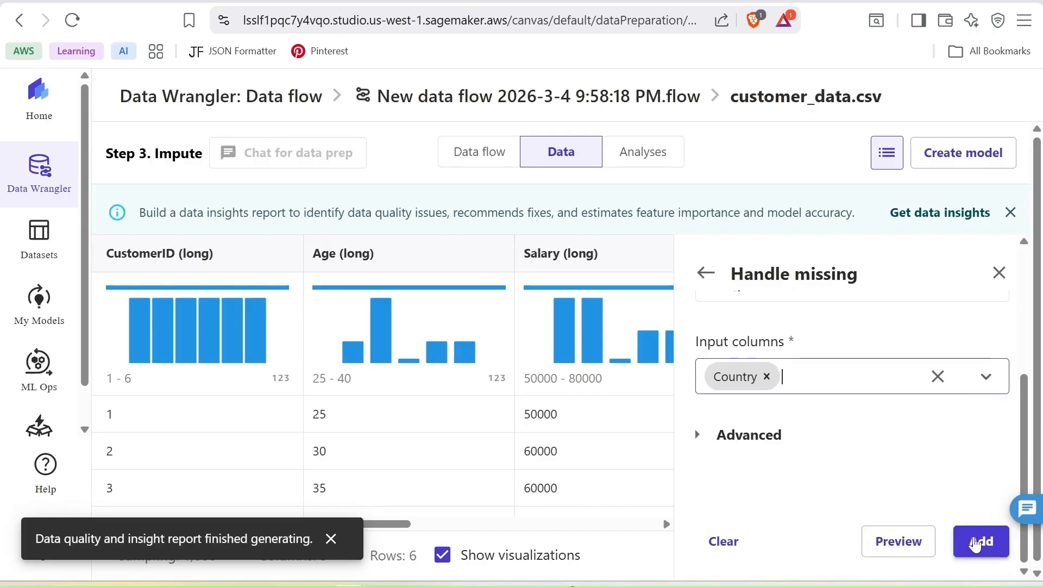
{"action": "left_click", "coordinate": [977, 541]}
Step: Return to the data flow and start exporting the last Impute node's data to Amazon S3
{"action": "left_click", "coordinate": [478, 154]}
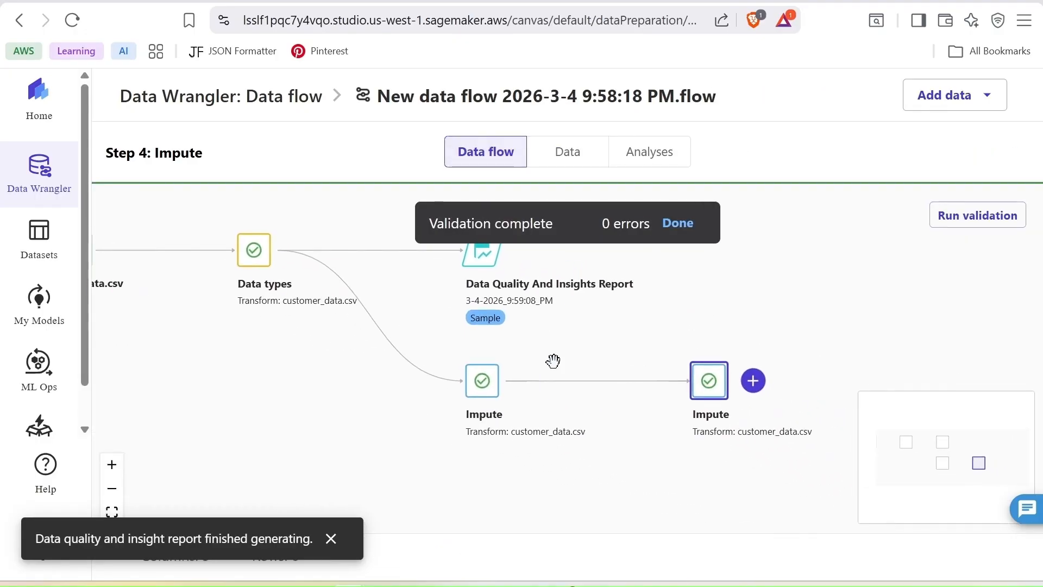
{"action": "left_click_drag", "start_coordinate": [603, 467], "coordinate": [538, 402]}
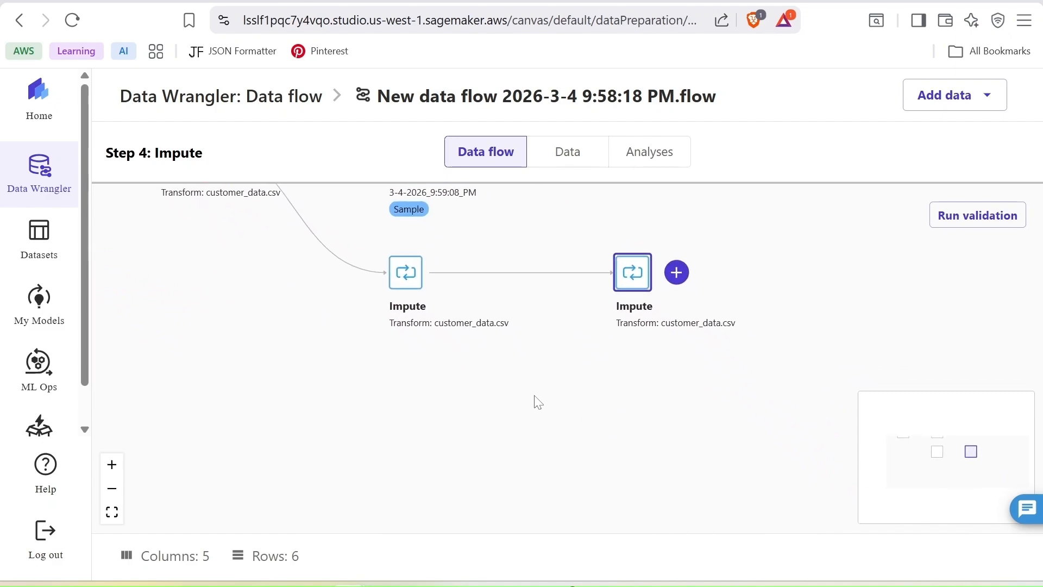
{"action": "left_click", "coordinate": [676, 272]}
{"action": "mouse_move", "coordinate": [720, 511]}
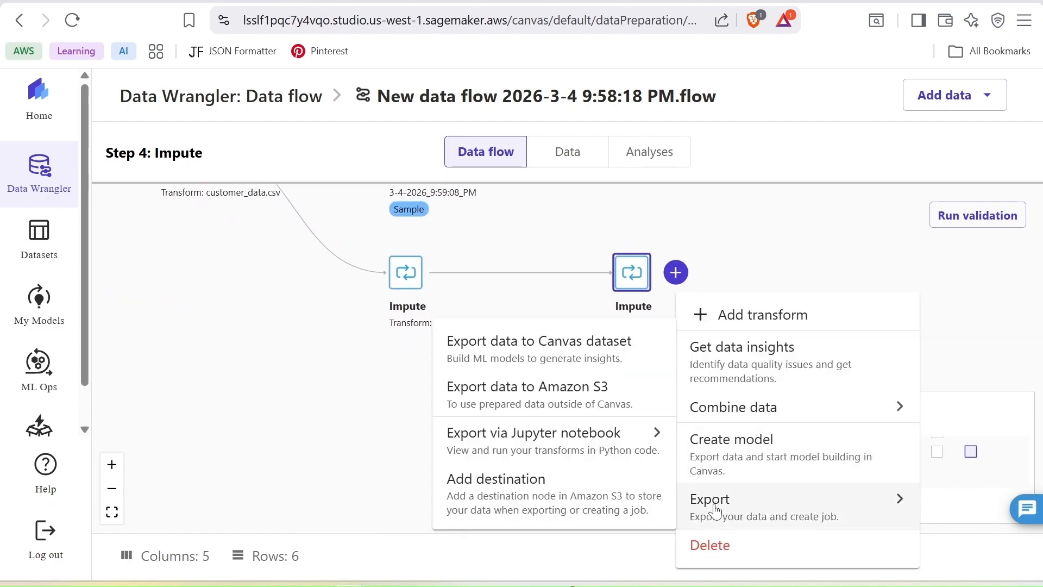
{"action": "left_click", "coordinate": [557, 396]}
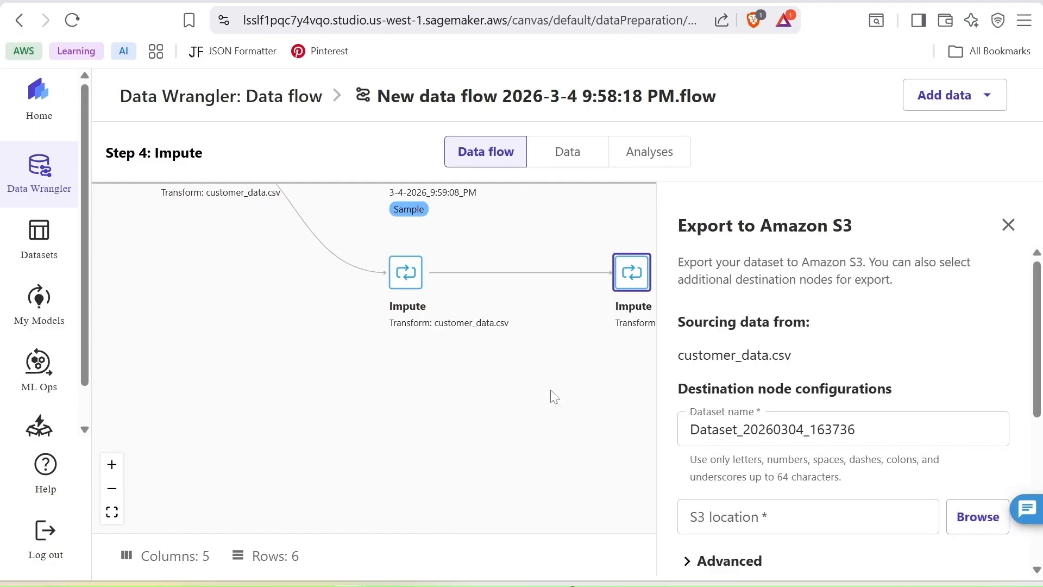
Step: Set the export's S3 location to the dw-demo-bucket-3426 bucket
{"action": "left_click", "coordinate": [977, 522]}
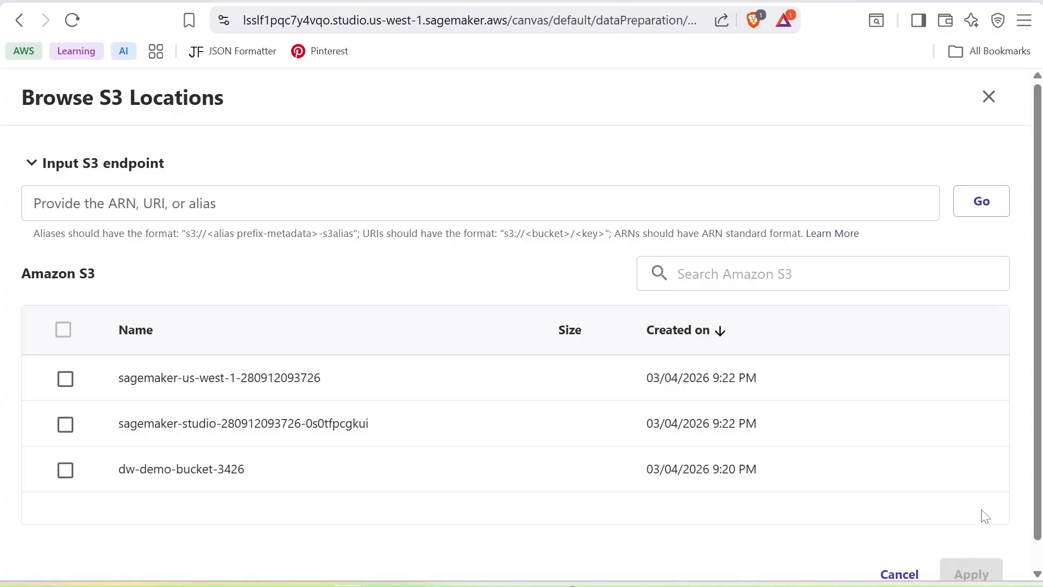
{"action": "left_click", "coordinate": [64, 470]}
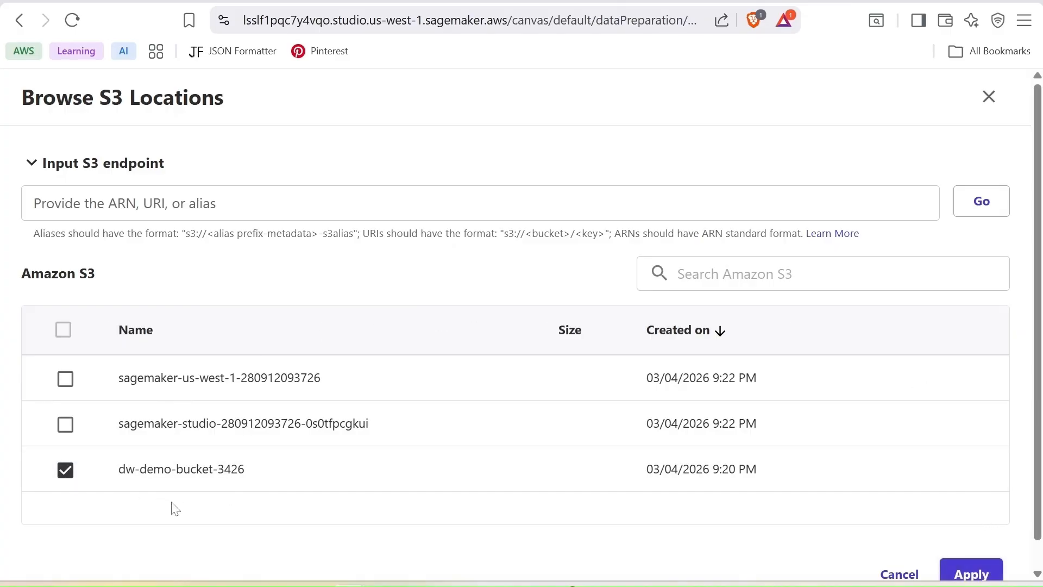
{"action": "scroll", "coordinate": [997, 559], "scroll_direction": "down", "scroll_amount": 1}
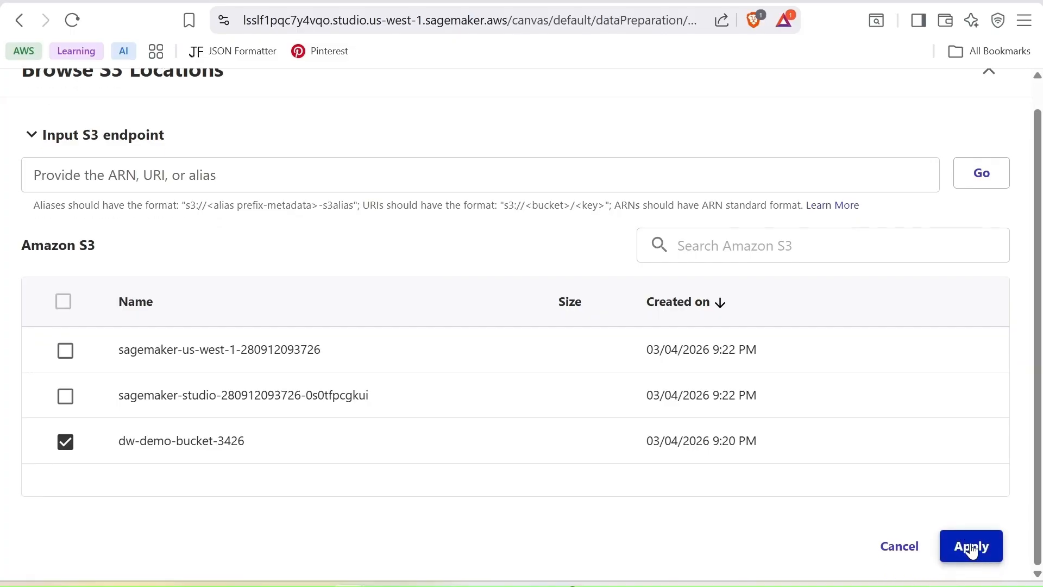
{"action": "left_click", "coordinate": [971, 550]}
Step: Name the exported dataset processed-customer-data and run the export to S3
{"action": "left_click", "coordinate": [880, 430]}
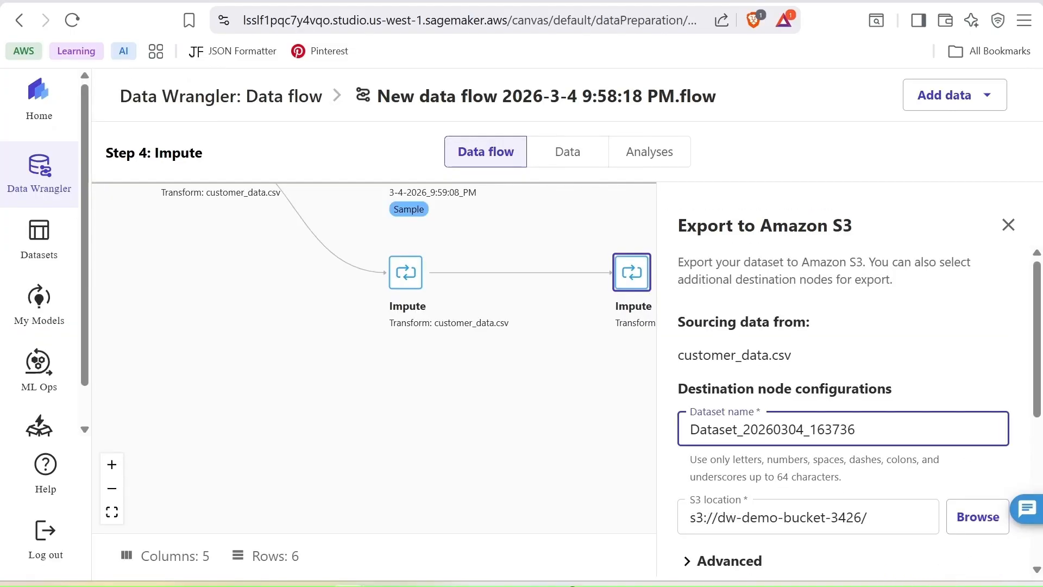
{"action": "left_click_drag", "start_coordinate": [864, 430], "coordinate": [686, 429]}
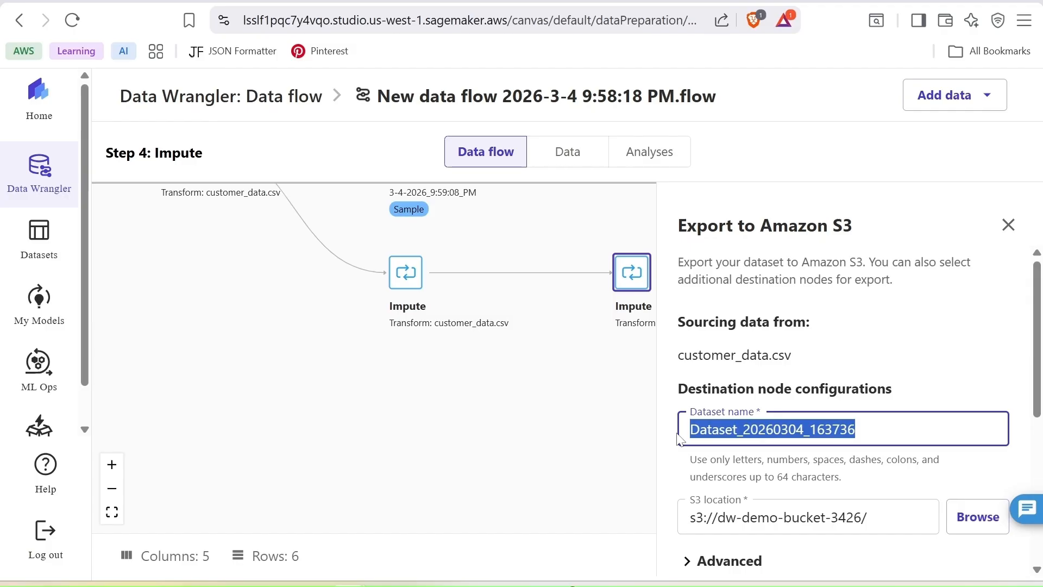
{"action": "type", "text": "processed"}
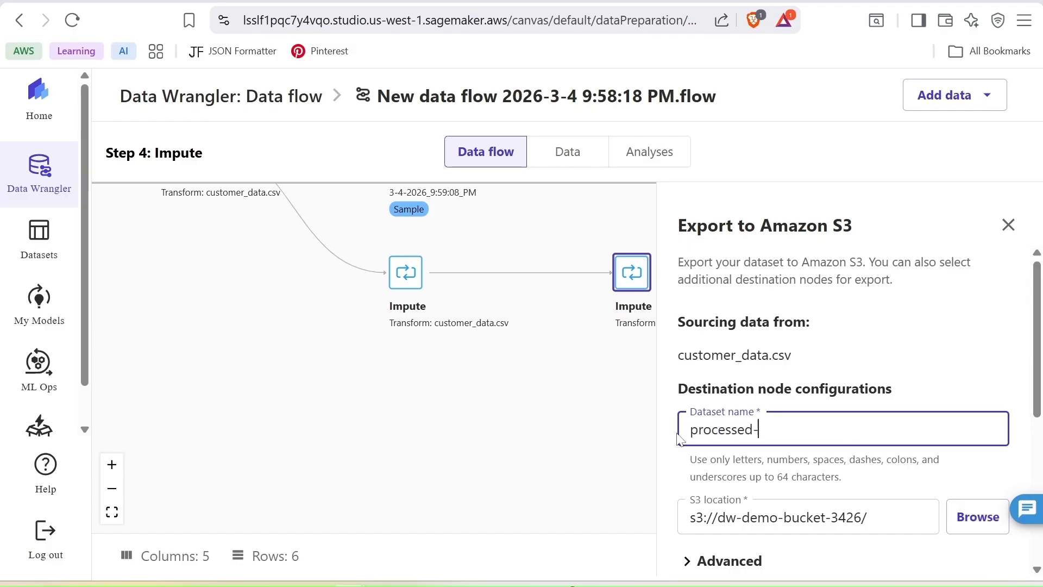
{"action": "type", "text": "-customer-data"}
{"action": "scroll", "coordinate": [923, 516], "scroll_direction": "down", "scroll_amount": 5}
{"action": "left_click", "coordinate": [968, 485]}
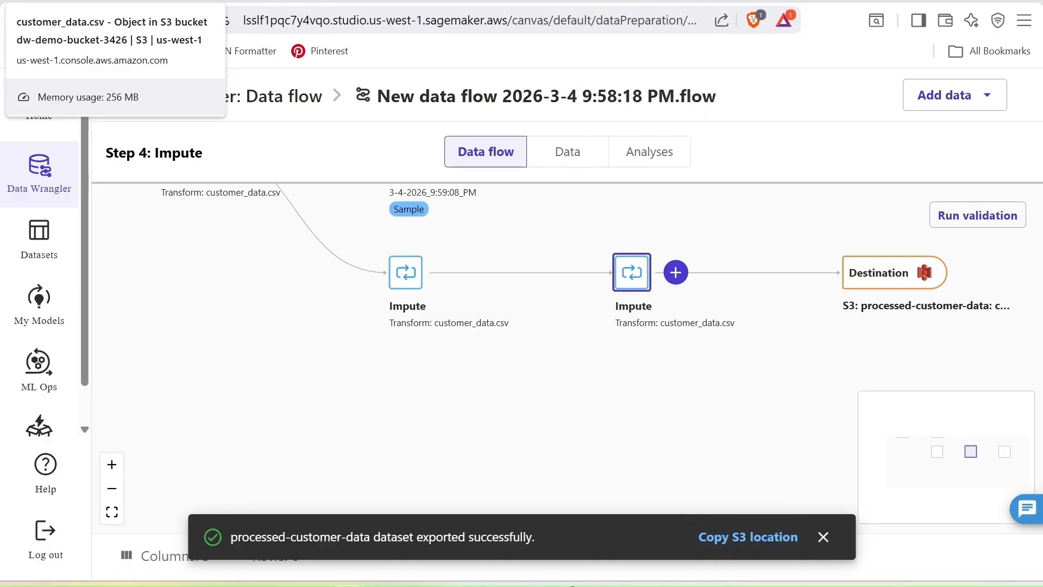
Step: Switch to the S3 console and download the exported CSV from the output folder in dw-demo-bucket-3426
{"action": "left_click", "coordinate": [65, 2]}
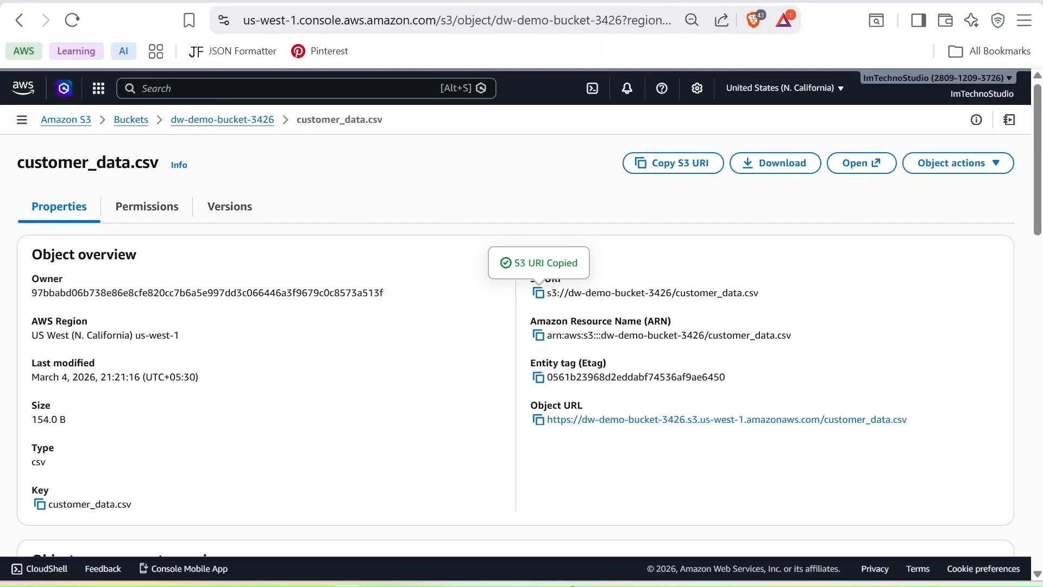
{"action": "left_click", "coordinate": [219, 121]}
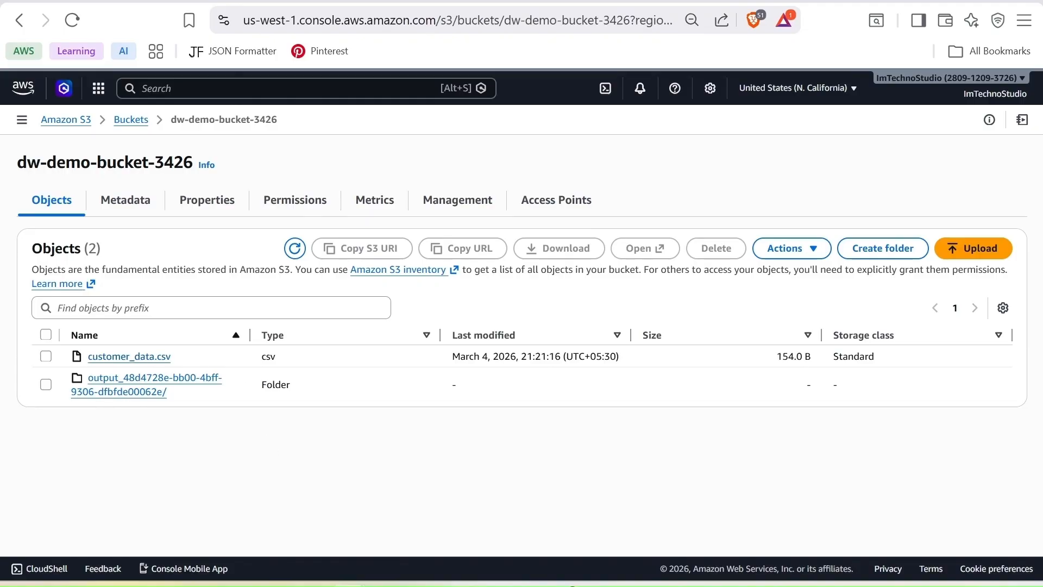
{"action": "left_click", "coordinate": [133, 382]}
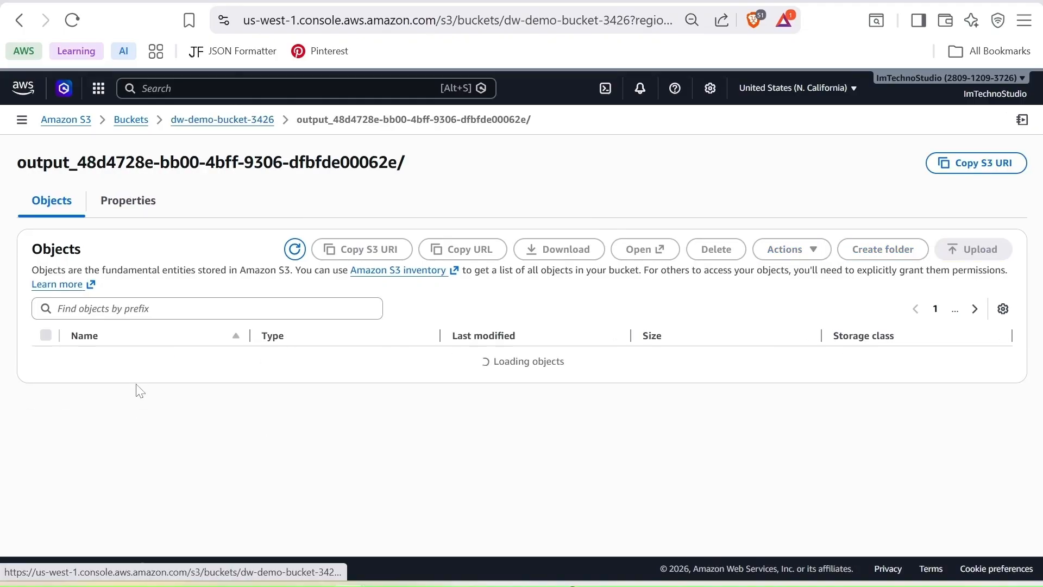
{"action": "left_click", "coordinate": [46, 364]}
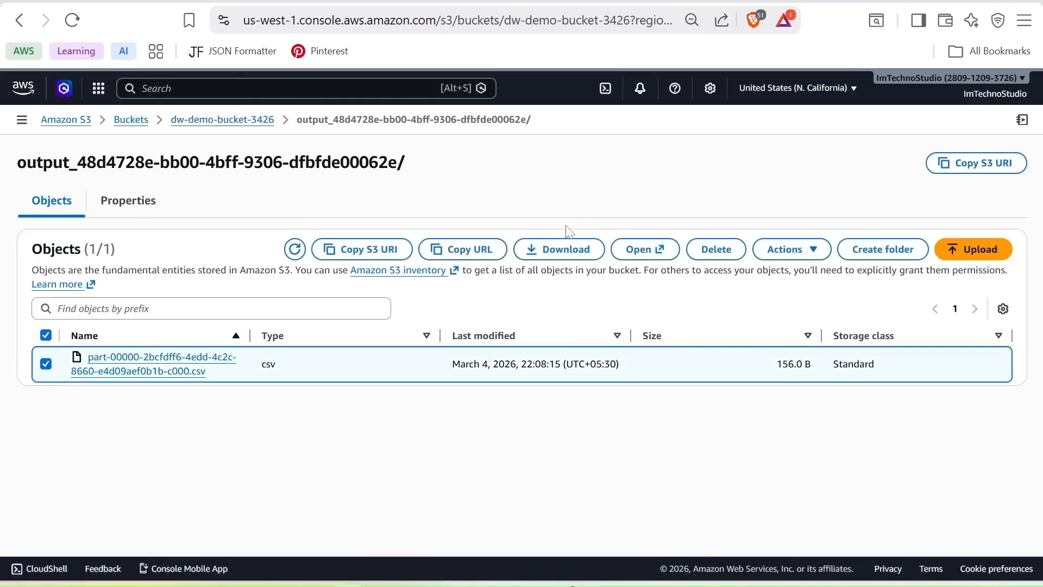
{"action": "left_click", "coordinate": [549, 248]}
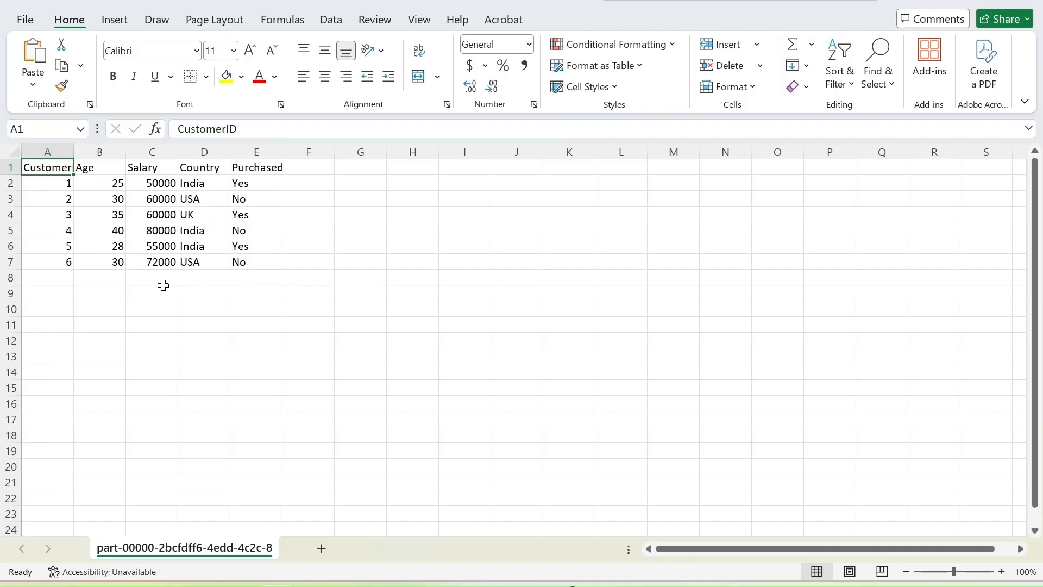
Step: Check the downloaded CSV in Excel for filled Age, Salary and Country values in all customer rows
{"action": "left_click", "coordinate": [52, 188]}
{"action": "left_click_drag", "start_coordinate": [64, 199], "coordinate": [248, 262]}
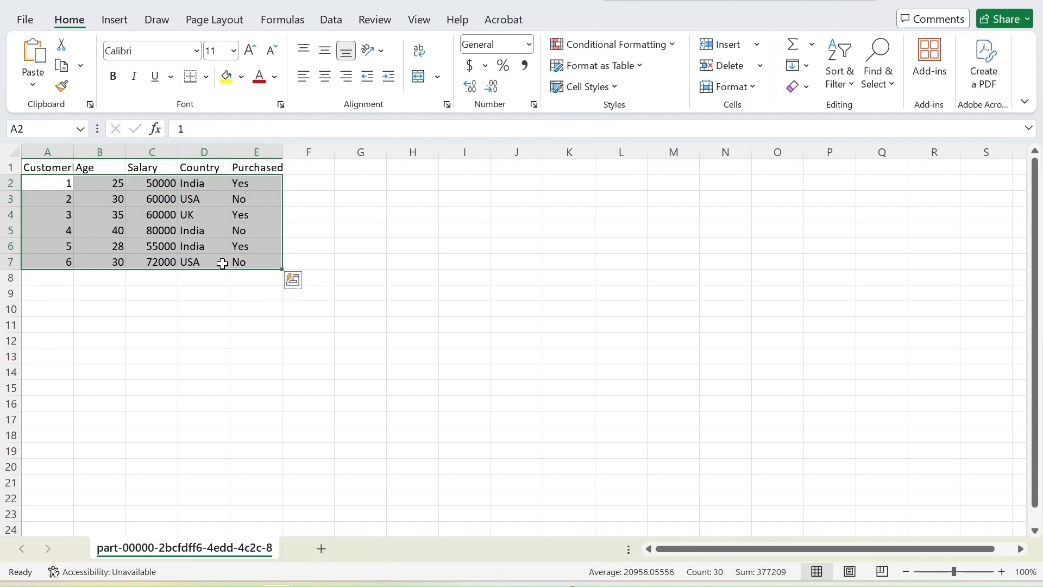
{"action": "left_click", "coordinate": [254, 262]}
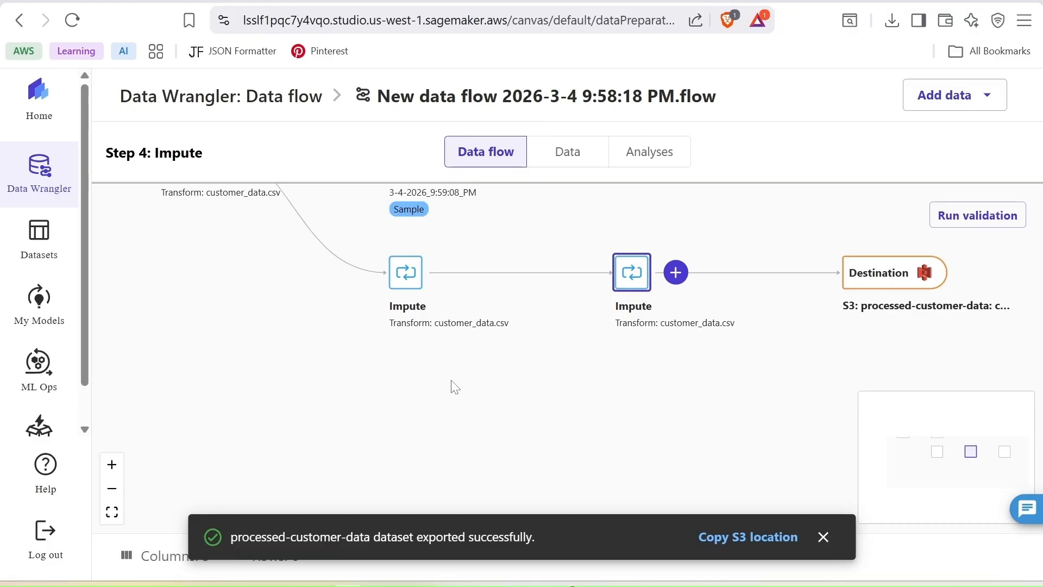
Step: In SageMaker Canvas, review the flow from the S3 source to the destination node and the last Impute node's available actions
{"action": "left_click_drag", "start_coordinate": [196, 302], "coordinate": [301, 361]}
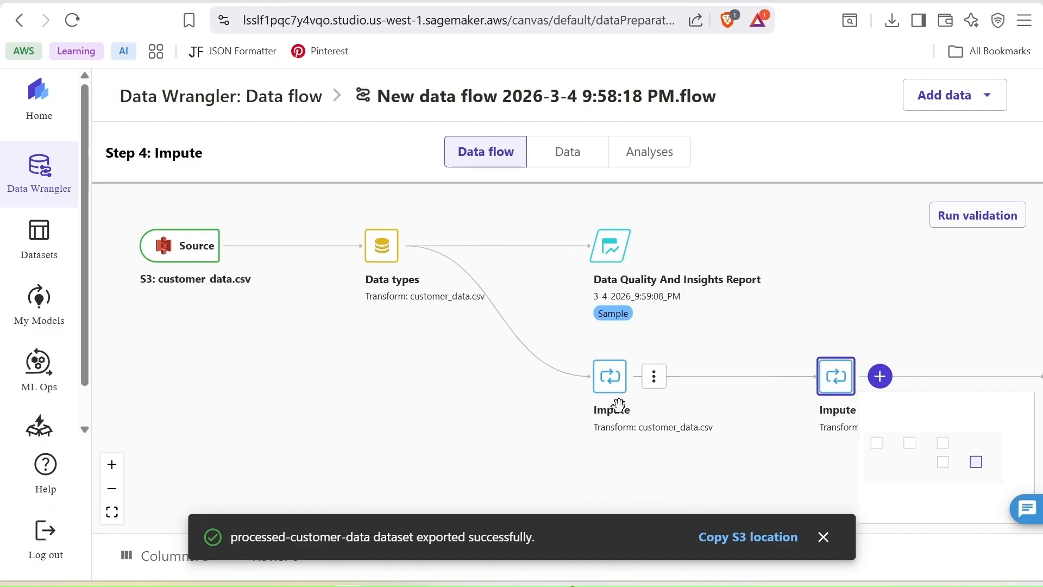
{"action": "left_click_drag", "start_coordinate": [519, 427], "coordinate": [380, 394]}
{"action": "left_click_drag", "start_coordinate": [470, 443], "coordinate": [393, 418]}
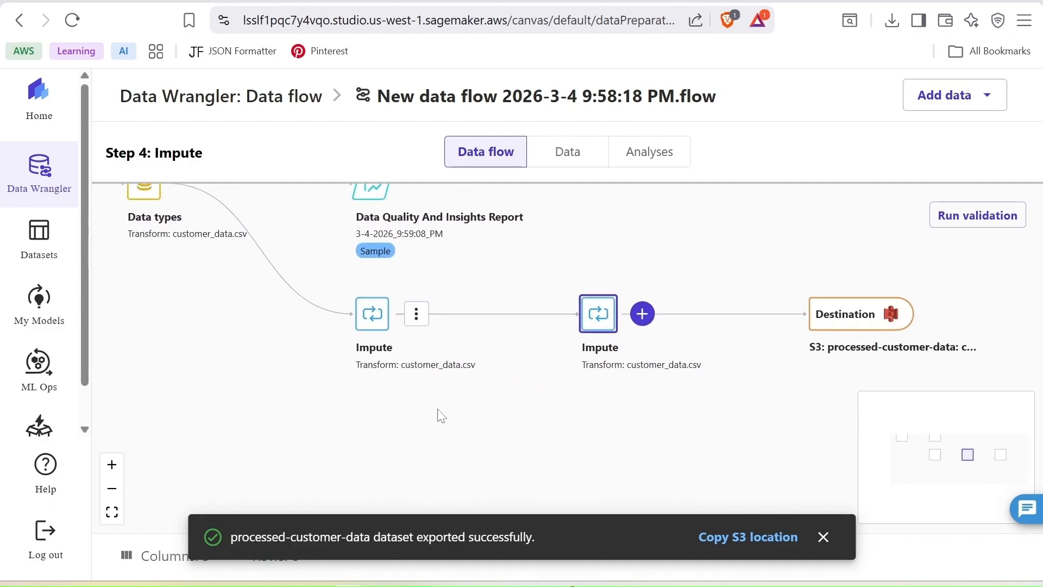
{"action": "left_click_drag", "start_coordinate": [586, 465], "coordinate": [526, 452]}
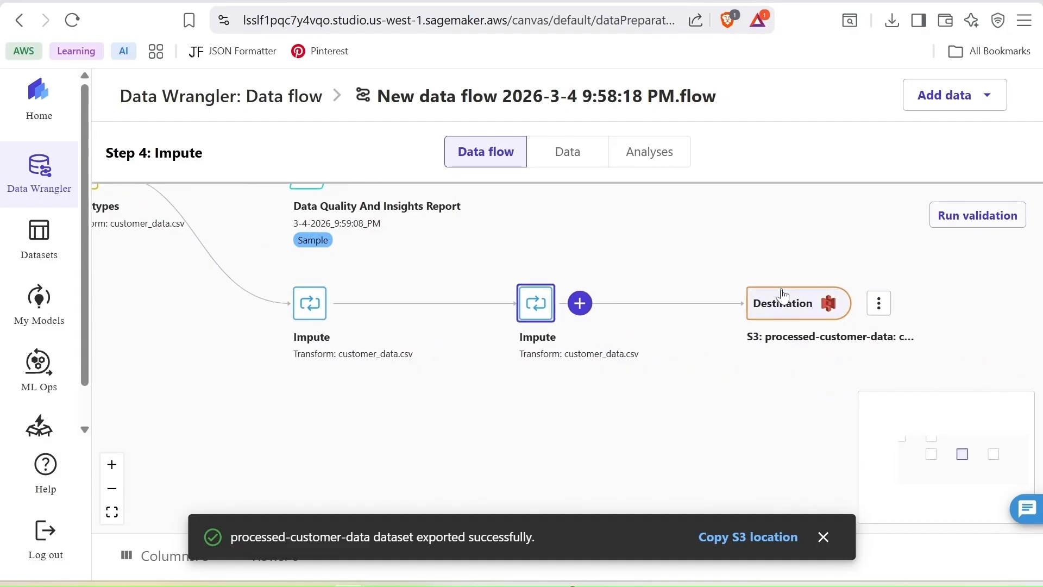
{"action": "left_click_drag", "start_coordinate": [429, 403], "coordinate": [407, 390]}
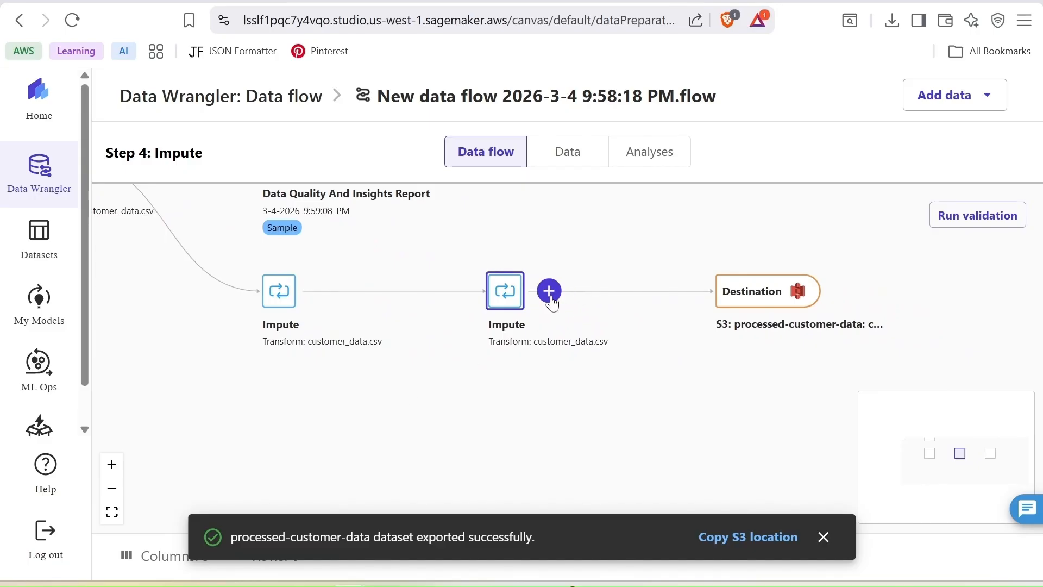
{"action": "left_click", "coordinate": [551, 297]}
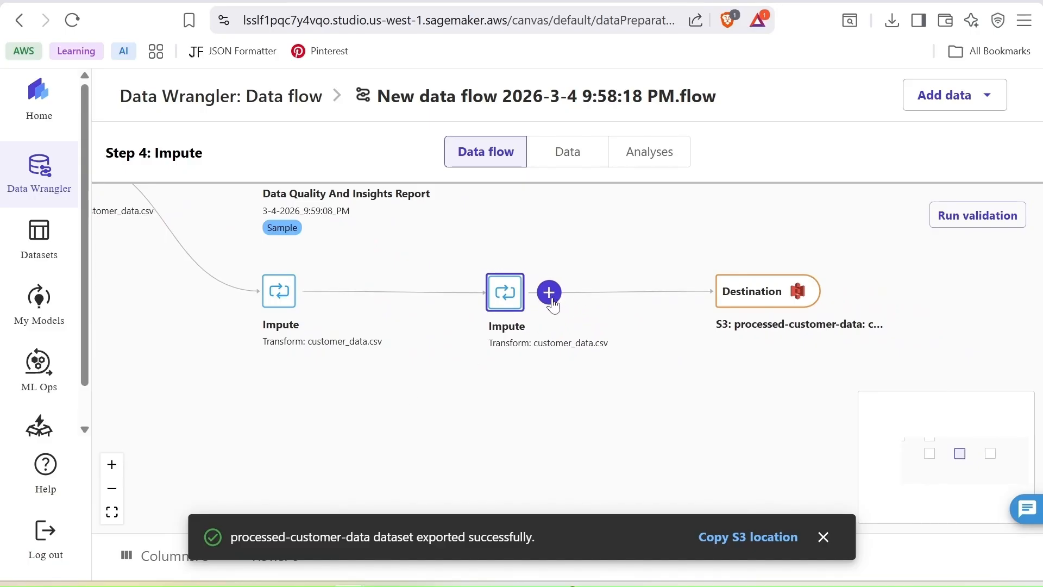
{"action": "left_click", "coordinate": [550, 293]}
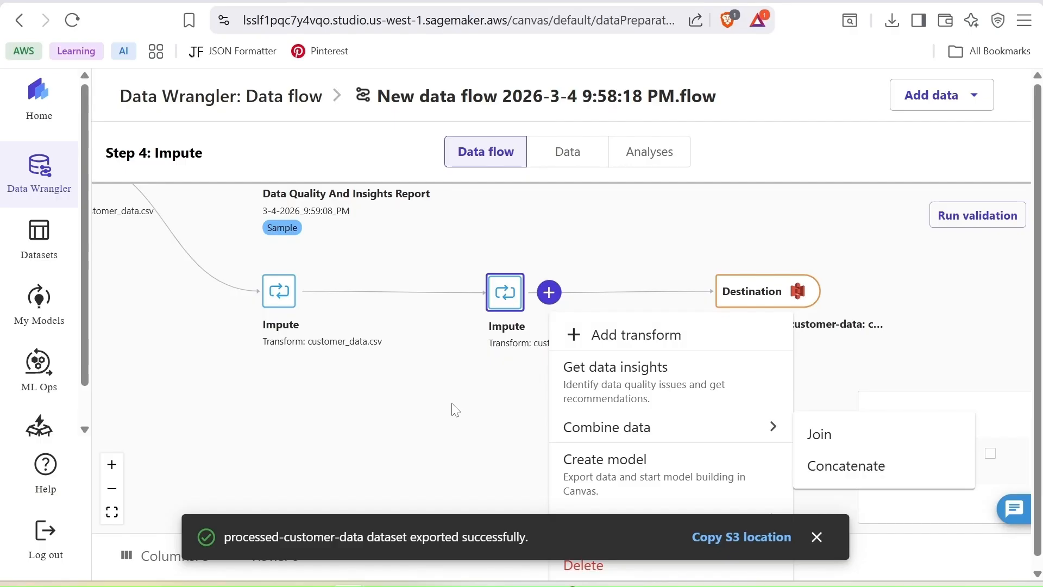
{"action": "left_click", "coordinate": [456, 416]}
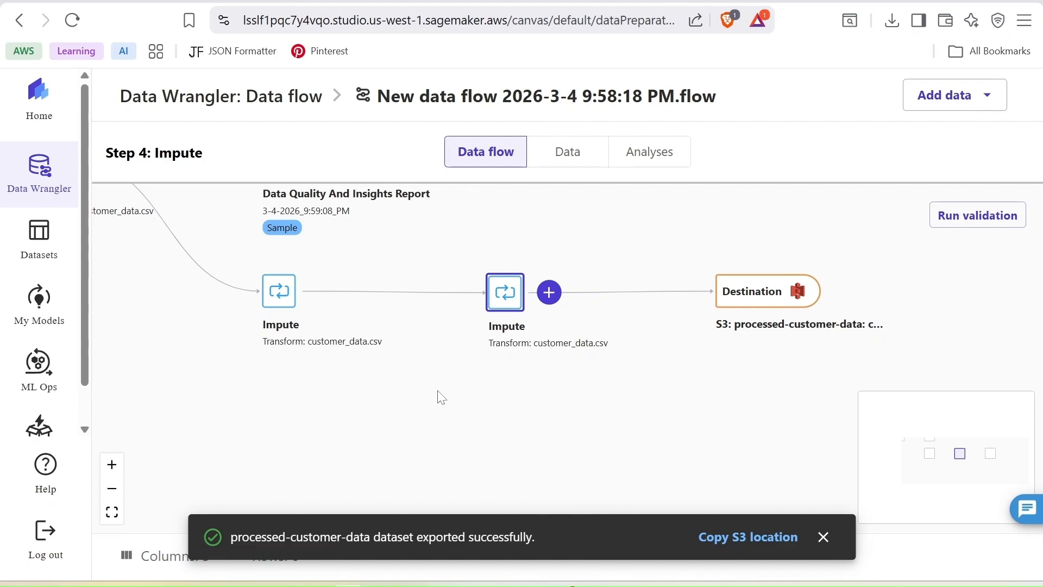
Step: Go back to the Data Wrangler flow list and delete the data flow New data flow 2026-3-4 9:58:18 PM.flow
{"action": "left_click", "coordinate": [237, 105]}
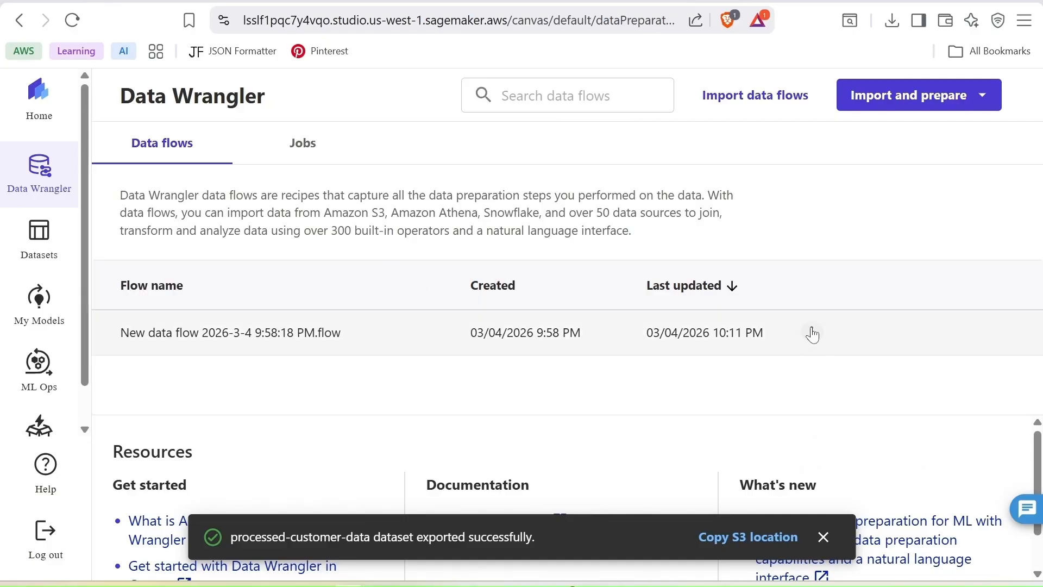
{"action": "left_click", "coordinate": [812, 334]}
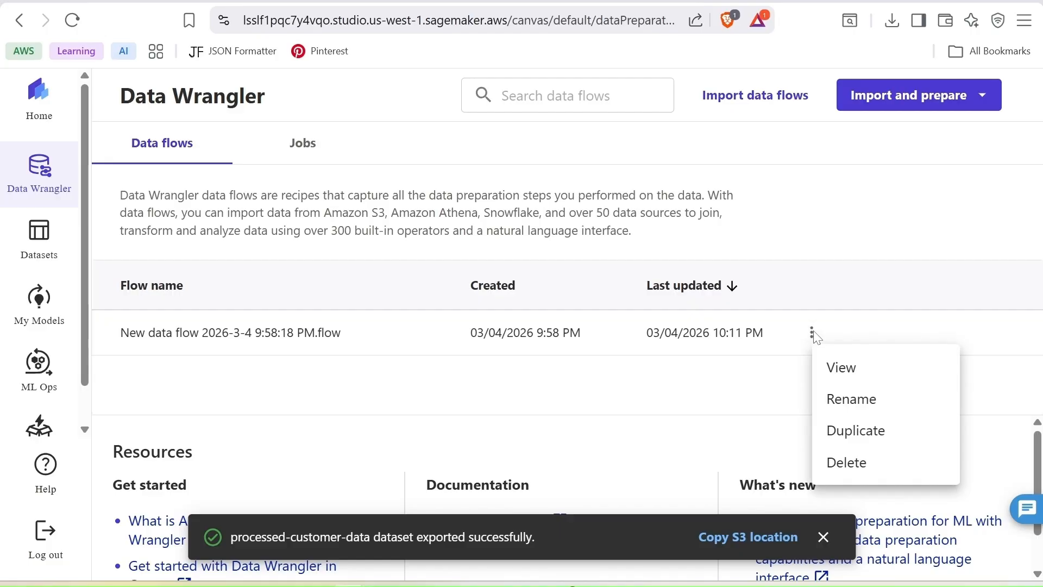
{"action": "left_click", "coordinate": [846, 462]}
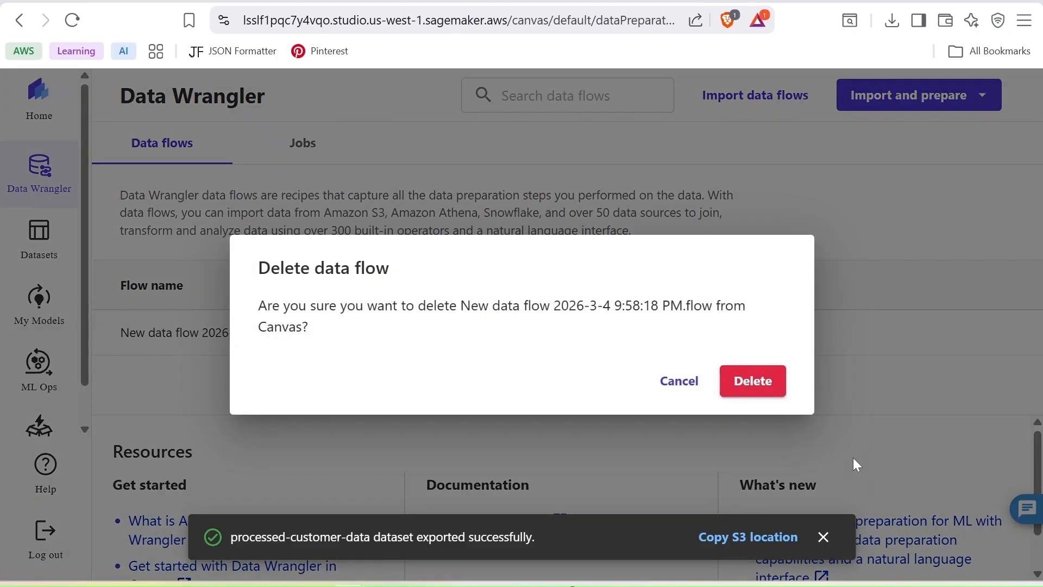
{"action": "left_click", "coordinate": [752, 387]}
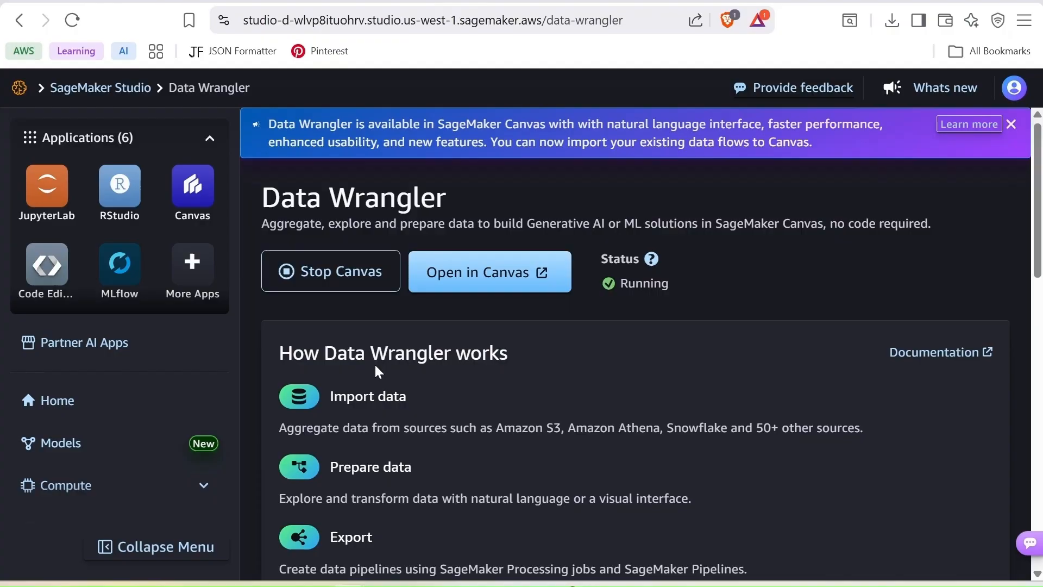
Step: Stop the running Canvas workspace from the Data Wrangler page, confirming that the space should be stopped
{"action": "left_click", "coordinate": [332, 277]}
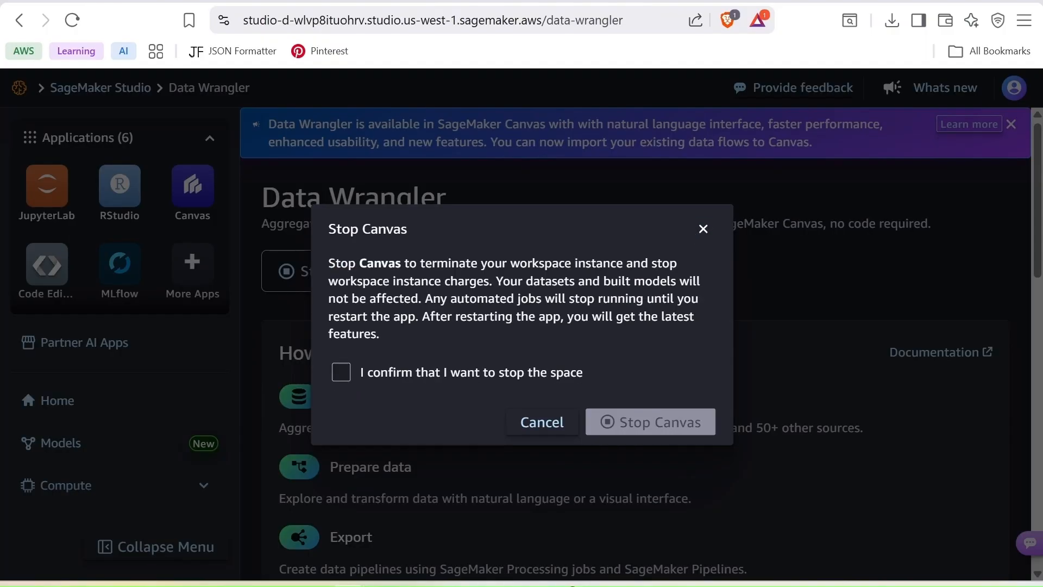
{"action": "left_click", "coordinate": [342, 373]}
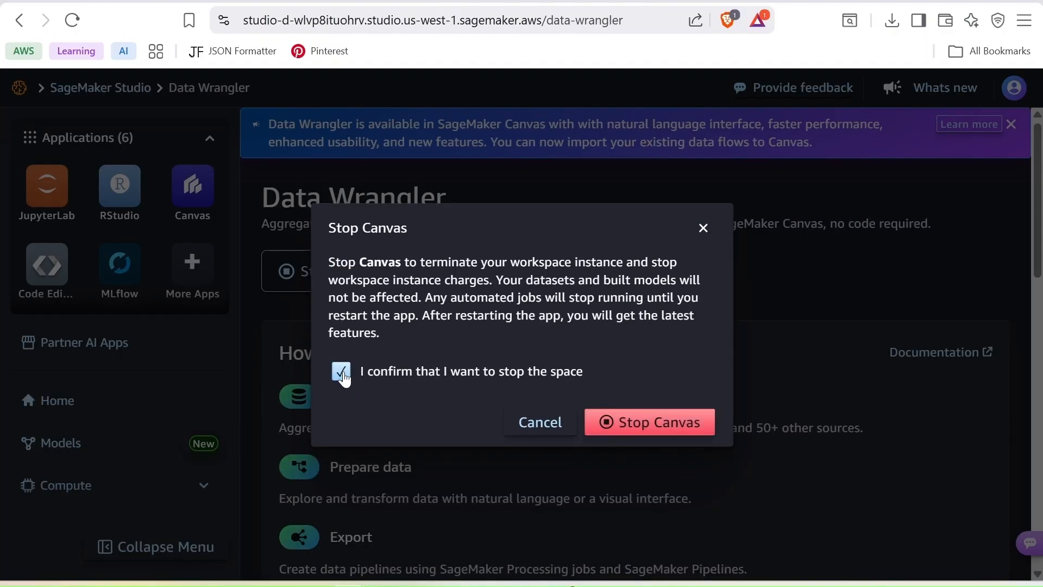
{"action": "left_click", "coordinate": [639, 430]}
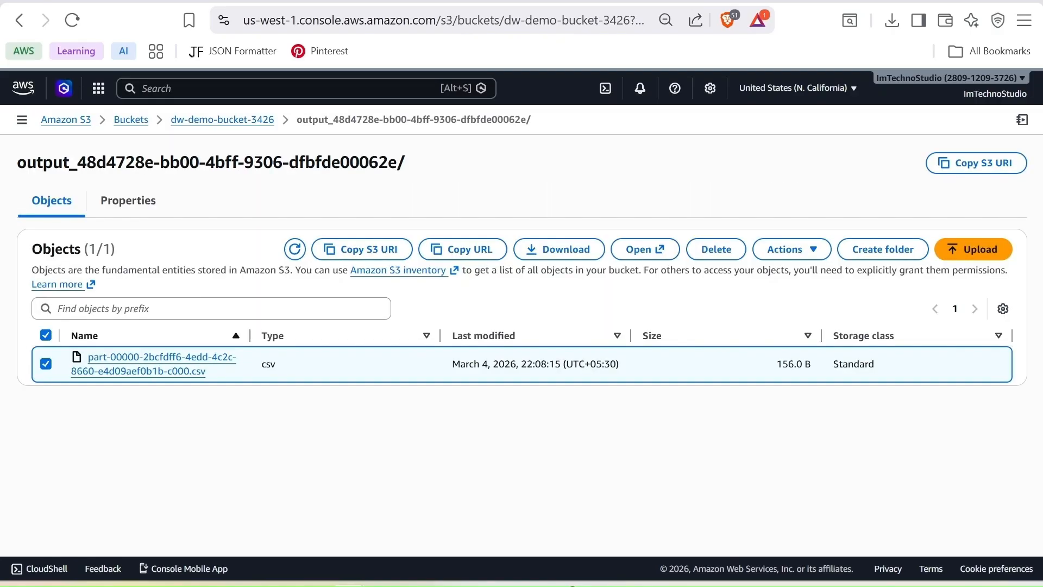
Step: In the S3 console, delete customer_data.csv and the output folder from dw-demo-bucket-3426, confirming with "permanently delete"
{"action": "left_click", "coordinate": [213, 120]}
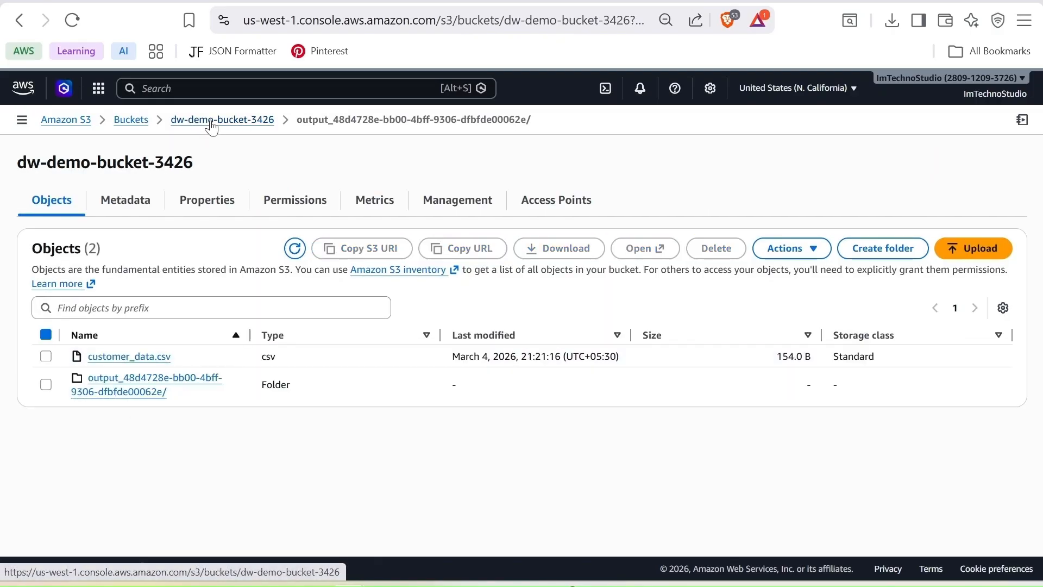
{"action": "left_click", "coordinate": [45, 334]}
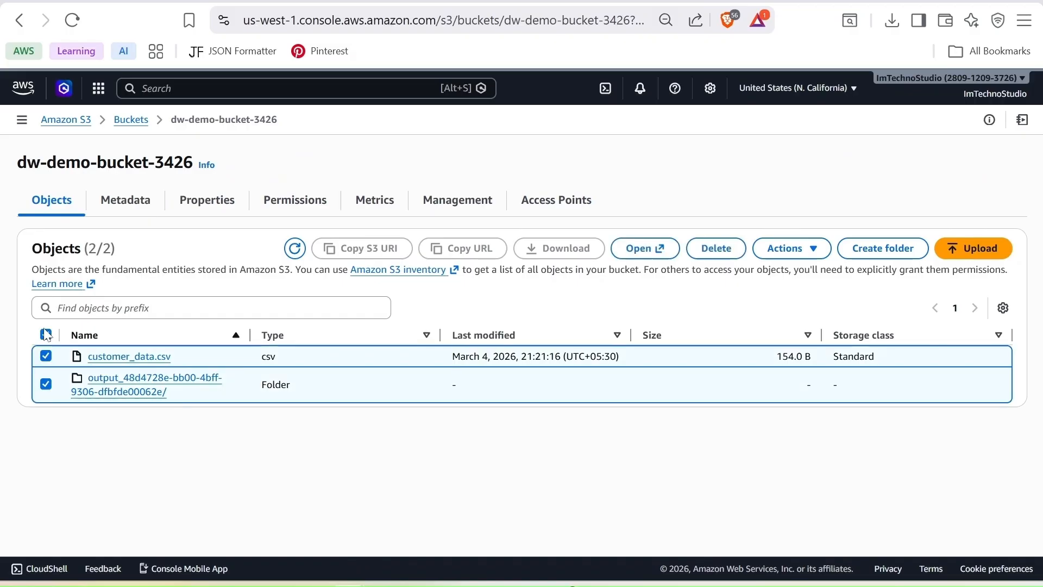
{"action": "left_click", "coordinate": [715, 248]}
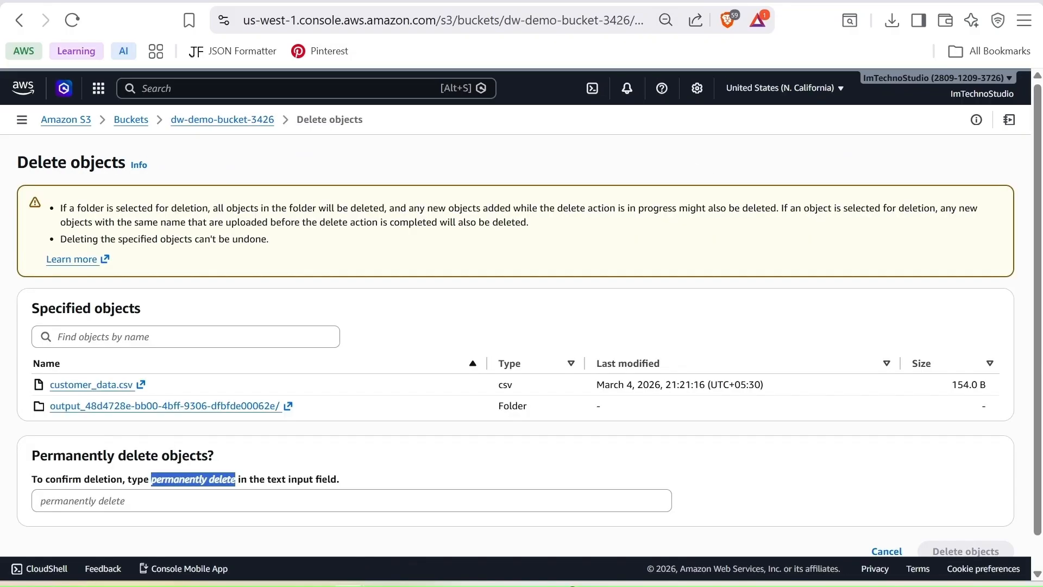
{"action": "left_click", "coordinate": [260, 496]}
{"action": "type", "text": "permanently delete"}
{"action": "scroll", "coordinate": [643, 440], "scroll_direction": "down", "scroll_amount": 1}
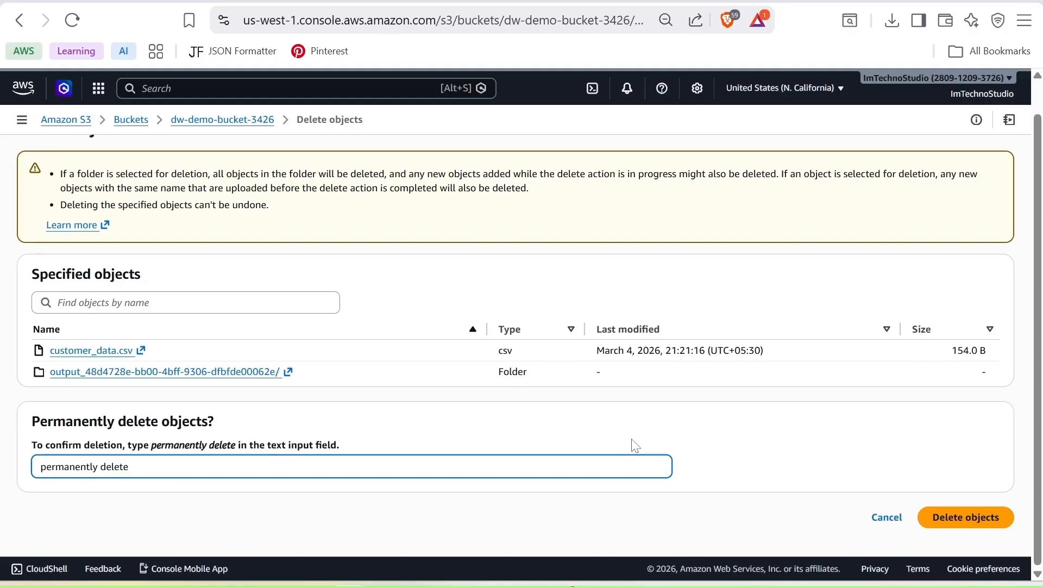
{"action": "left_click", "coordinate": [939, 527]}
Step: Delete the bucket dw-demo-bucket-3426, entering its name as confirmation
{"action": "left_click_drag", "start_coordinate": [294, 124], "coordinate": [174, 121]}
{"action": "key", "text": "ctrl+c"}
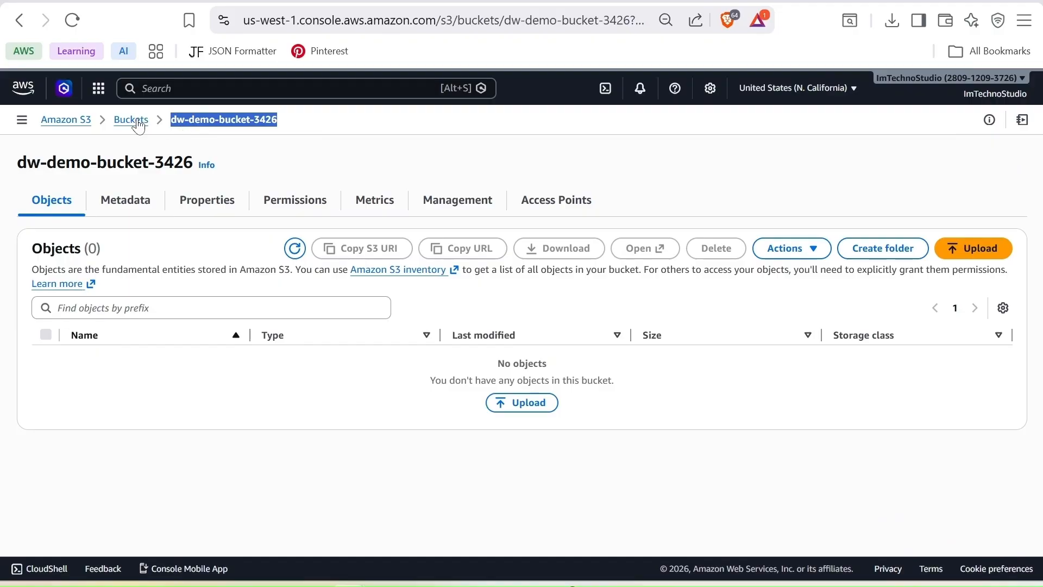
{"action": "left_click", "coordinate": [131, 119]}
{"action": "left_click", "coordinate": [46, 332]}
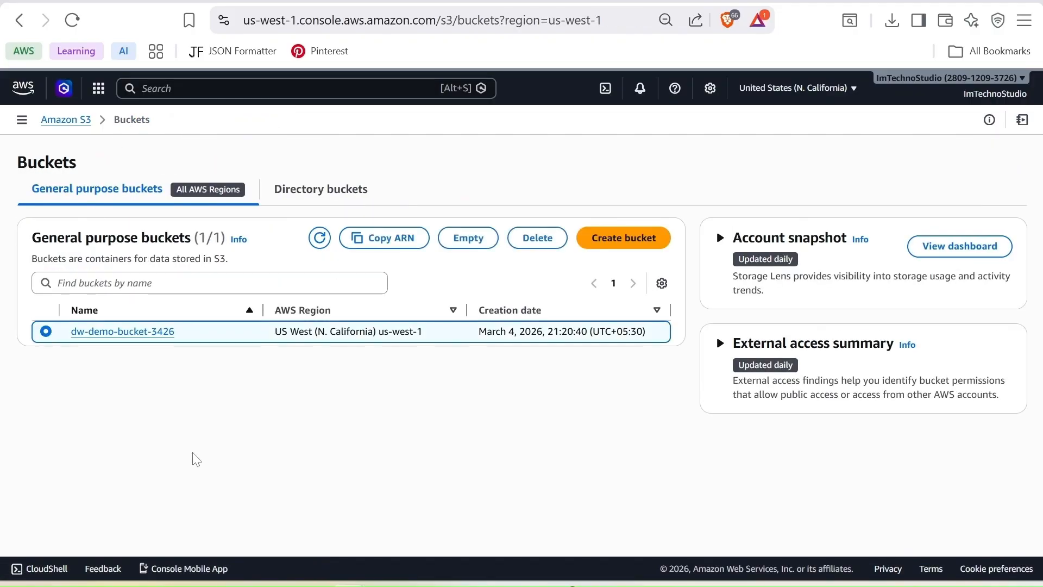
{"action": "left_click", "coordinate": [537, 240]}
{"action": "key", "text": "ctrl+v"}
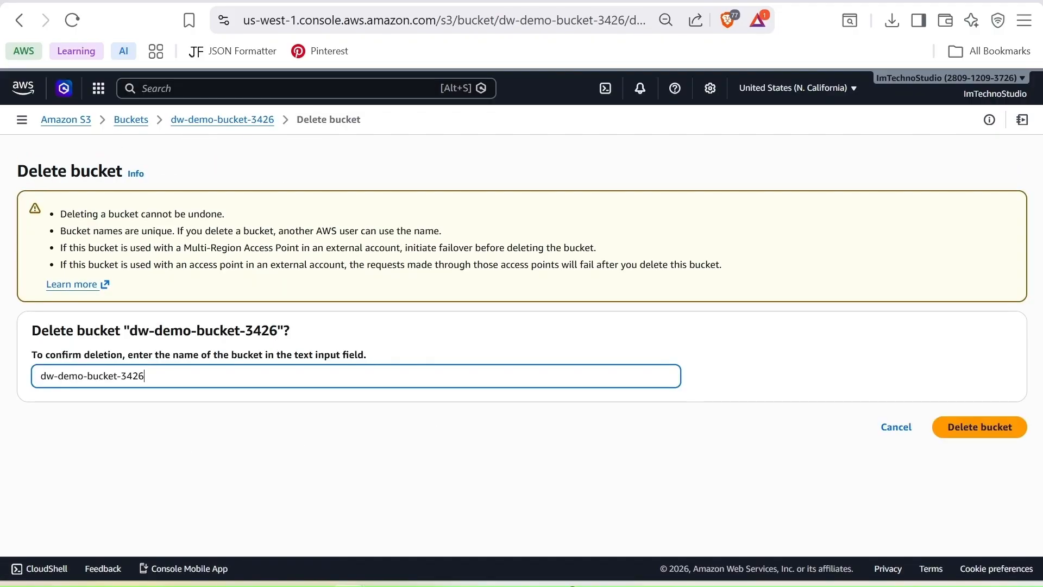
{"action": "left_click", "coordinate": [974, 428]}
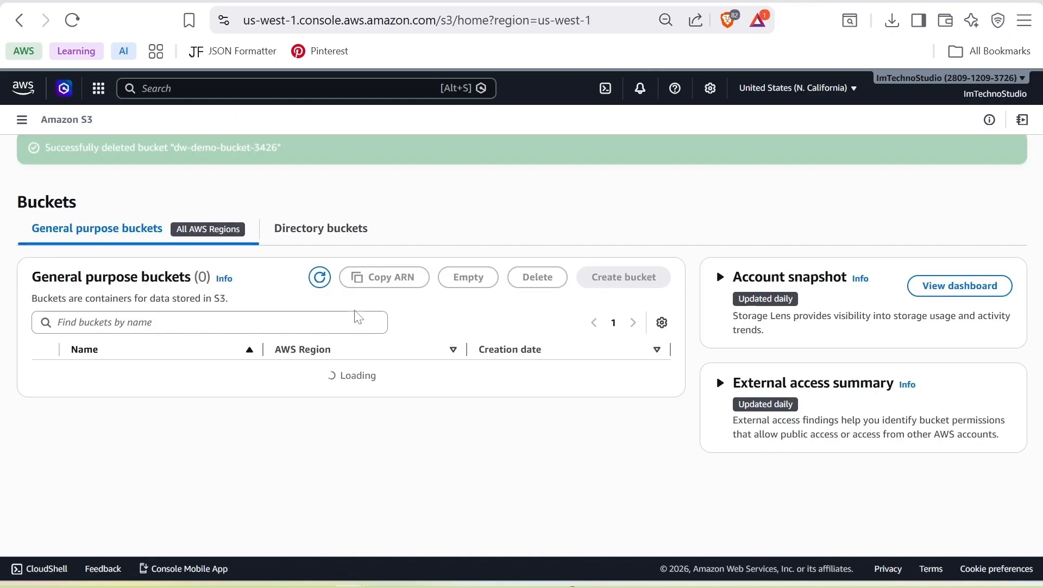
Step: Copy the name of the sagemaker-us-west-1 bucket and empty that bucket, confirming with "permanently delete"
{"action": "left_click", "coordinate": [212, 414]}
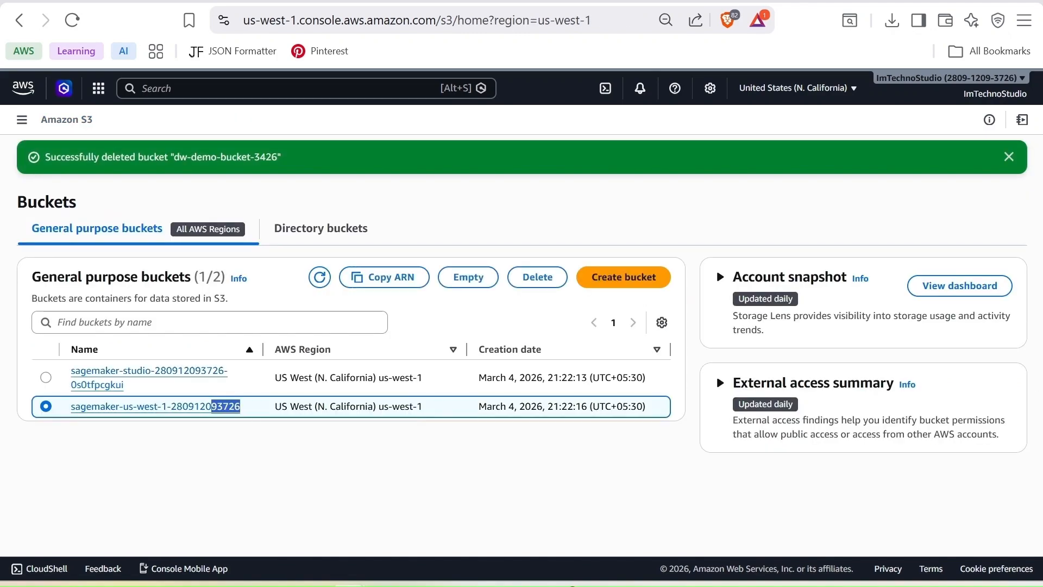
{"action": "left_click_drag", "start_coordinate": [246, 413], "coordinate": [80, 408]}
{"action": "key", "text": "shift+Left"}
{"action": "key", "text": "ctrl+c"}
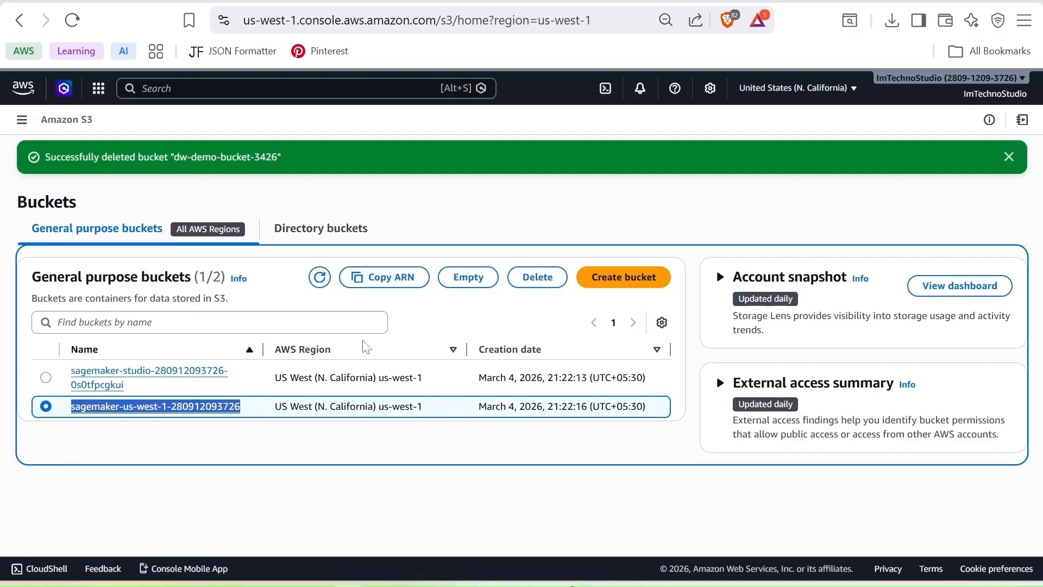
{"action": "left_click", "coordinate": [538, 277]}
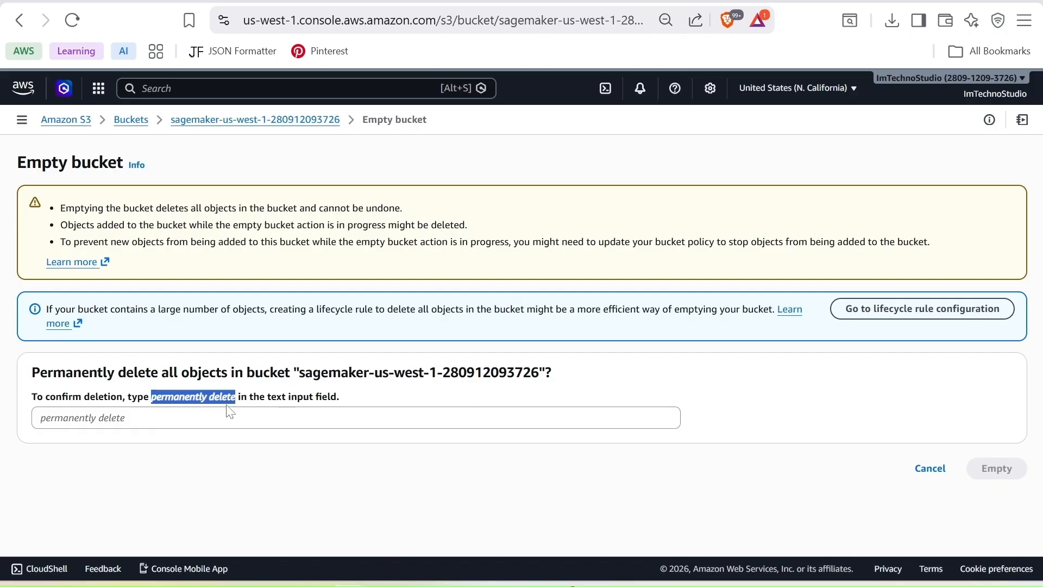
{"action": "left_click", "coordinate": [230, 416]}
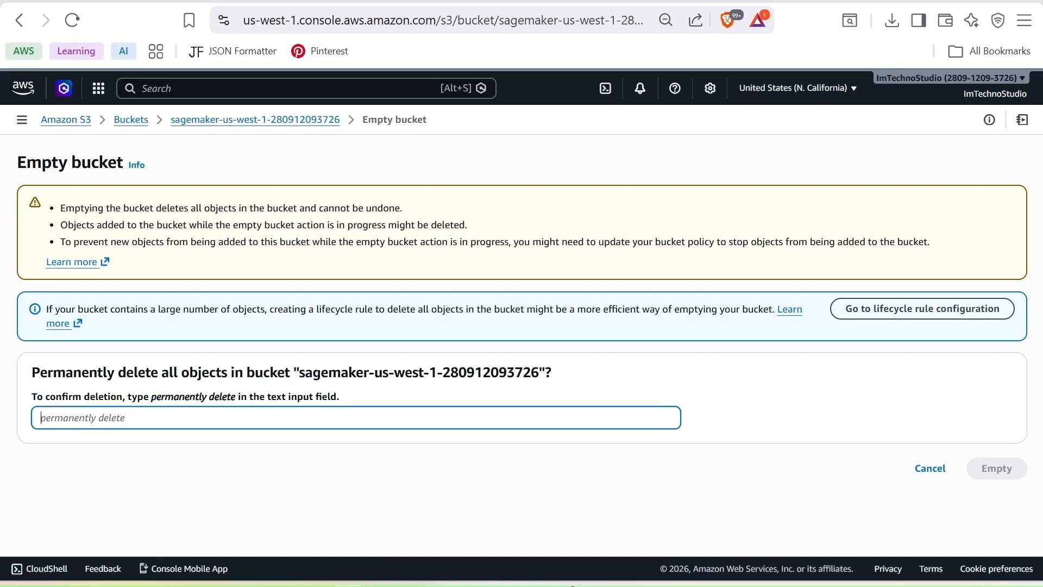
{"action": "type", "text": "permanently delete"}
{"action": "left_click", "coordinate": [981, 468]}
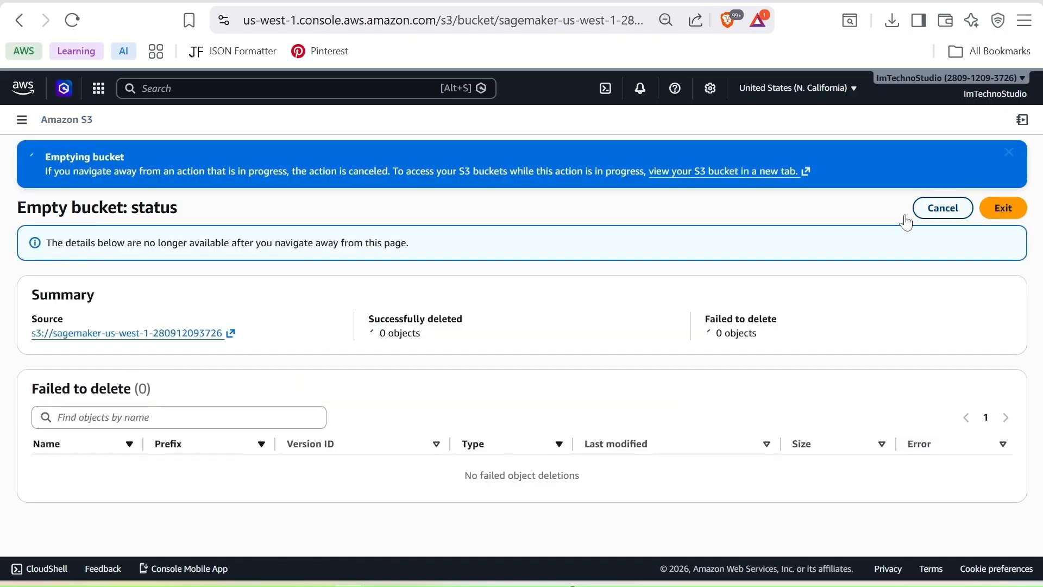
{"action": "left_click", "coordinate": [1004, 209]}
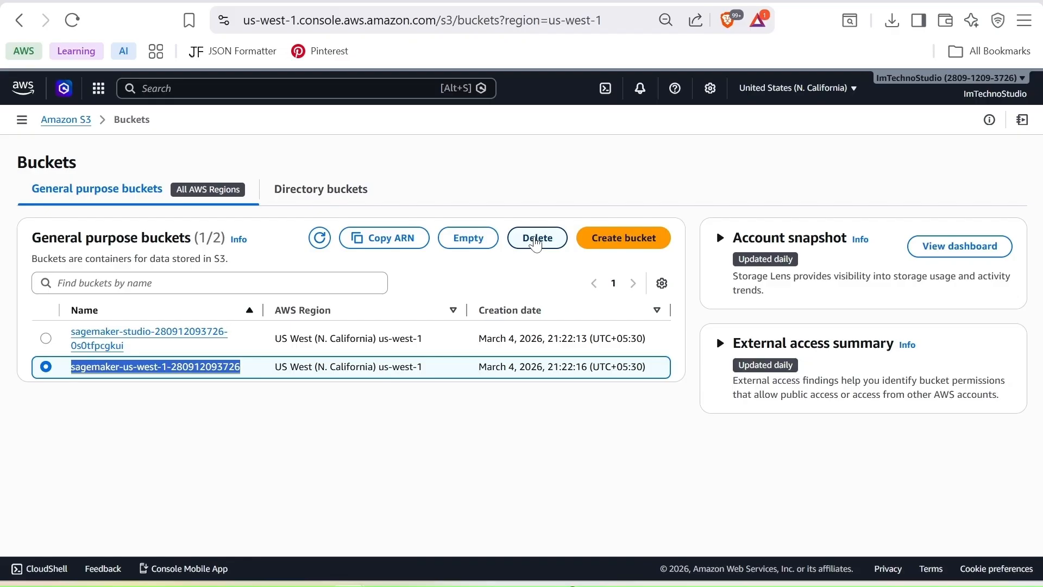
Step: Delete the emptied sagemaker-us-west-1 bucket, entering its copied name as confirmation
{"action": "left_click", "coordinate": [537, 239]}
{"action": "left_click", "coordinate": [234, 375]}
{"action": "key", "text": "ctrl+v"}
{"action": "left_click", "coordinate": [963, 424]}
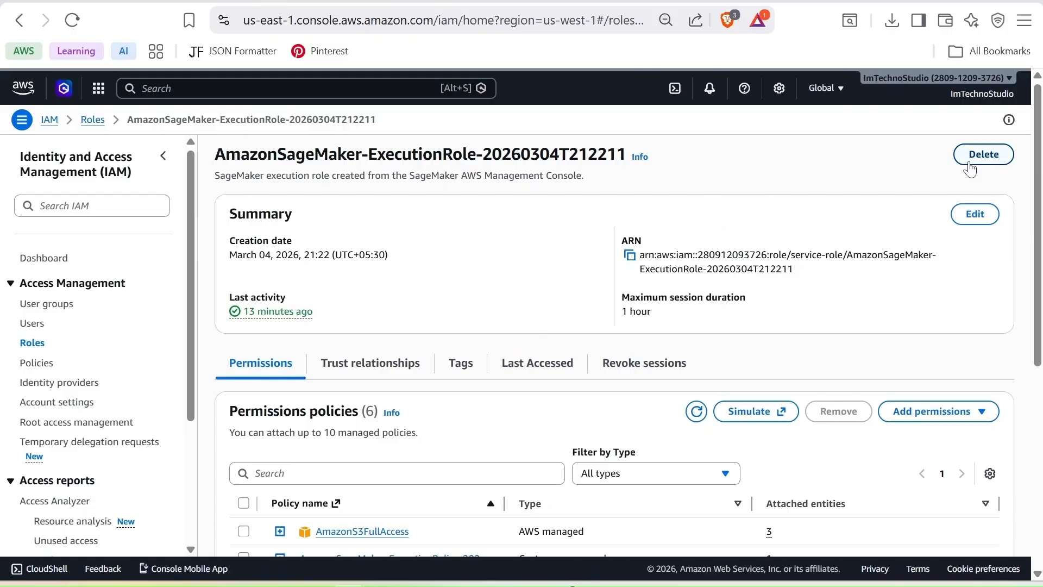
Step: In the IAM console, delete the role AmazonSageMaker-ExecutionRole-20260304T212211, entering the role name as confirmation
{"action": "left_click", "coordinate": [984, 158]}
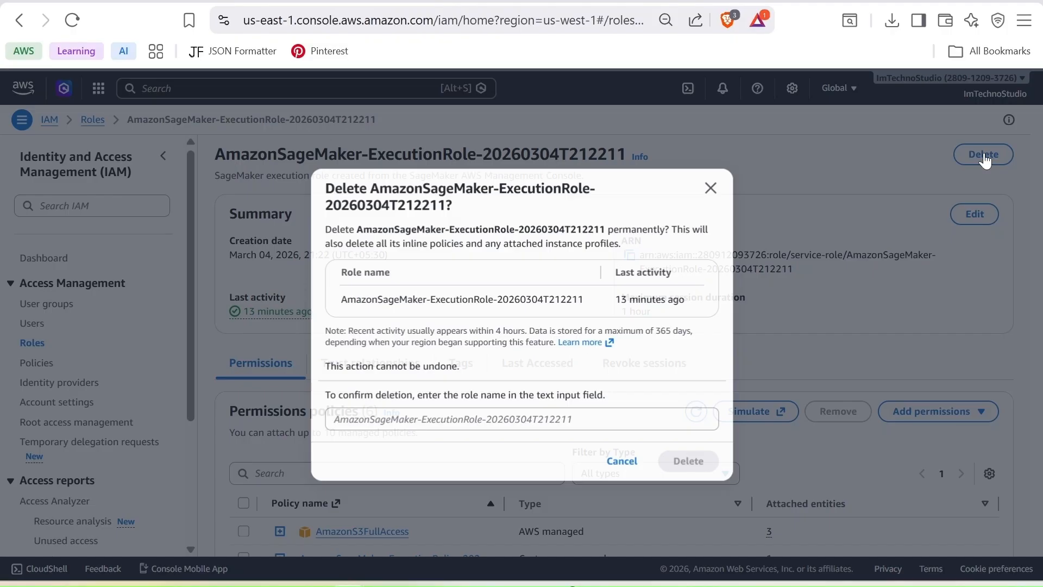
{"action": "type", "text": "AmazonSageMaker-ExecutionRole-20260304T212211"}
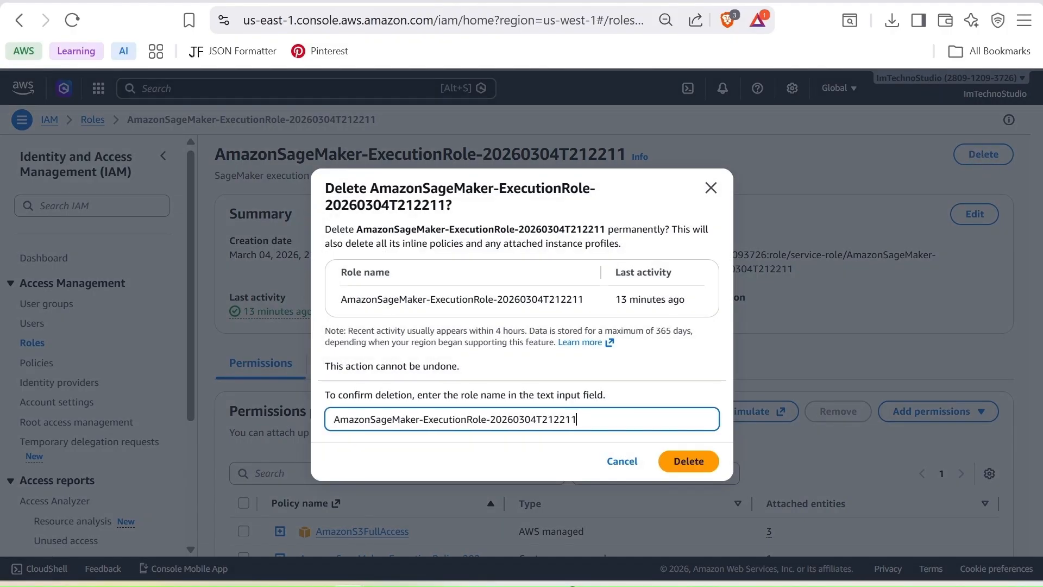
{"action": "left_click", "coordinate": [689, 461]}
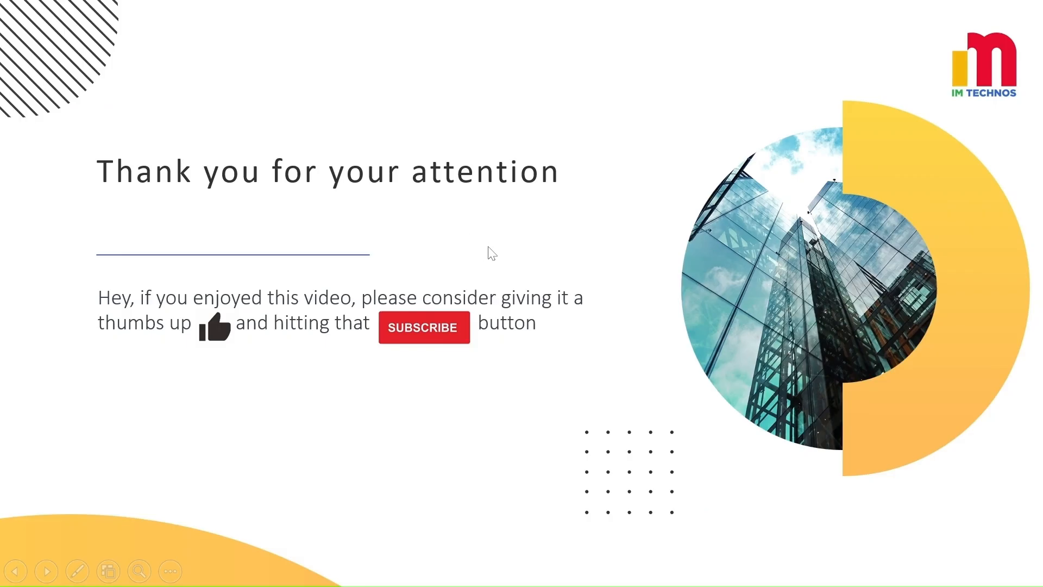